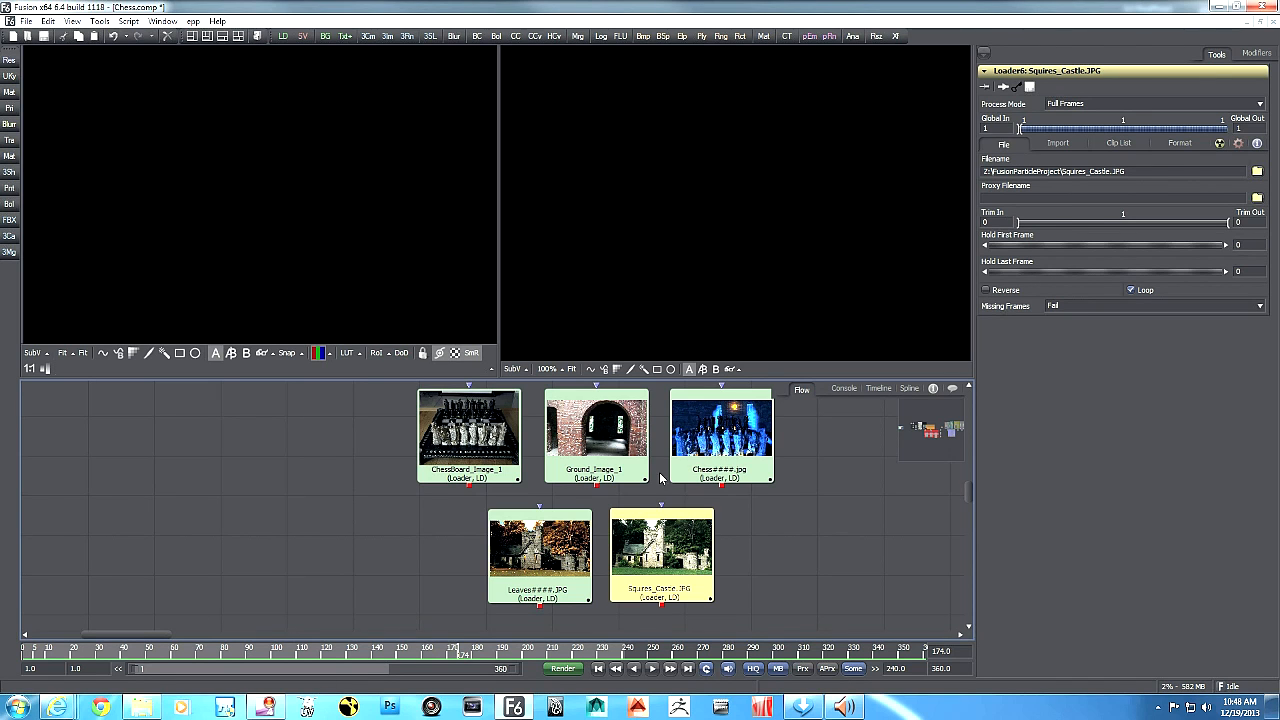
- View the Squires_Castle image beside the Leaves sequence in the two viewers and play the comparison
left_click_drag(661, 550, 269, 236)
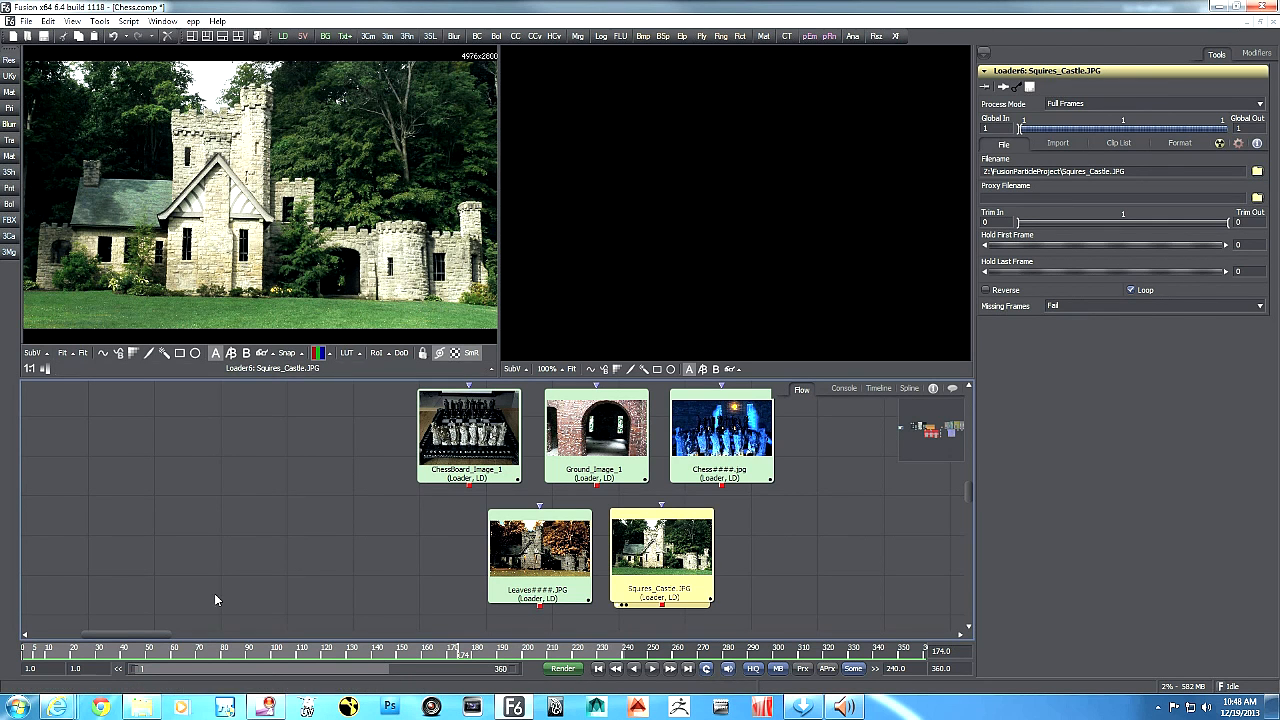
left_click_drag(536, 561, 673, 256)
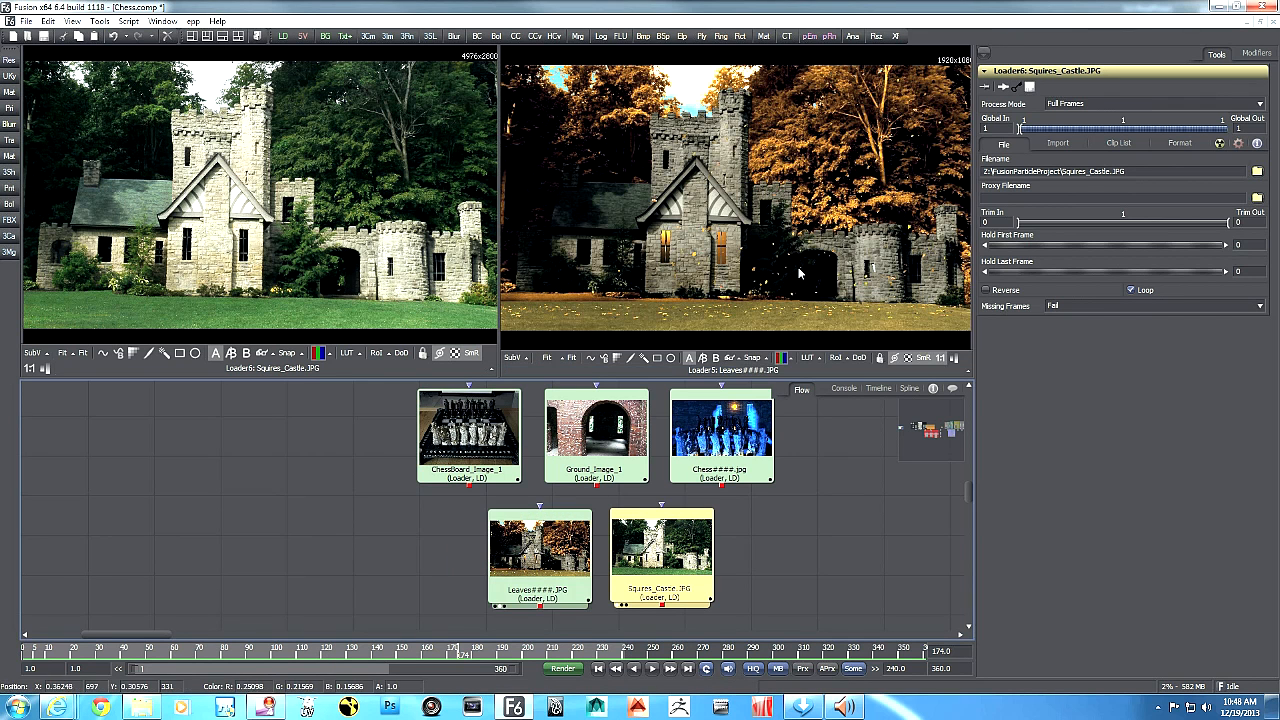
left_click(652, 669)
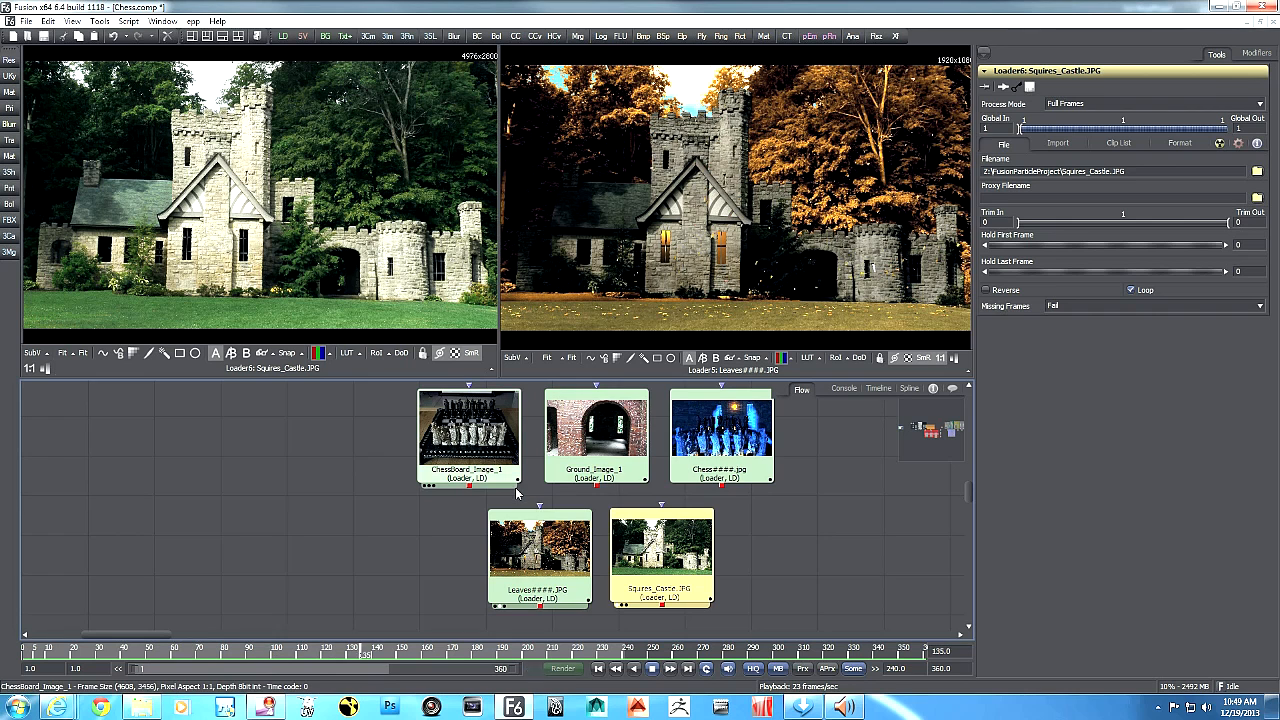
- View the chessboard image, the ground image and the Chess sequence in turn in the first viewer, with playback extended to frame 360
mouse_move(517, 493)
left_click(424, 486)
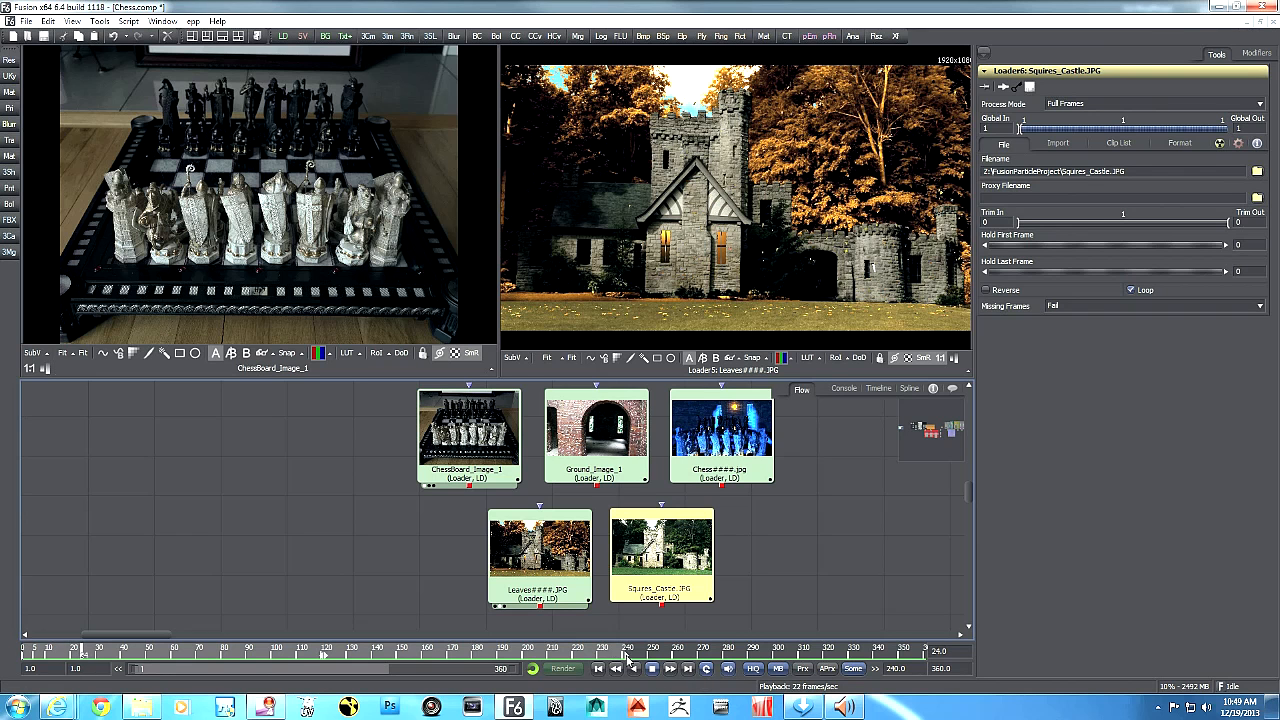
left_click_drag(627, 657, 968, 657)
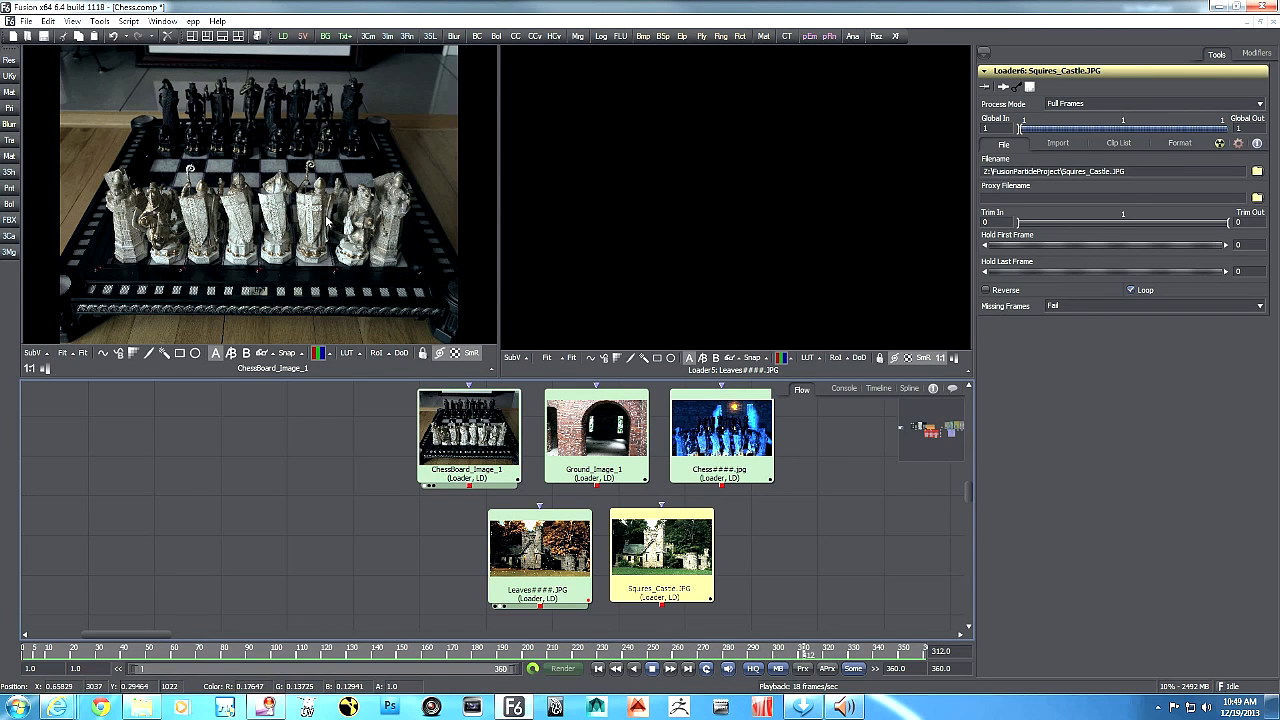
left_click_drag(606, 443, 261, 218)
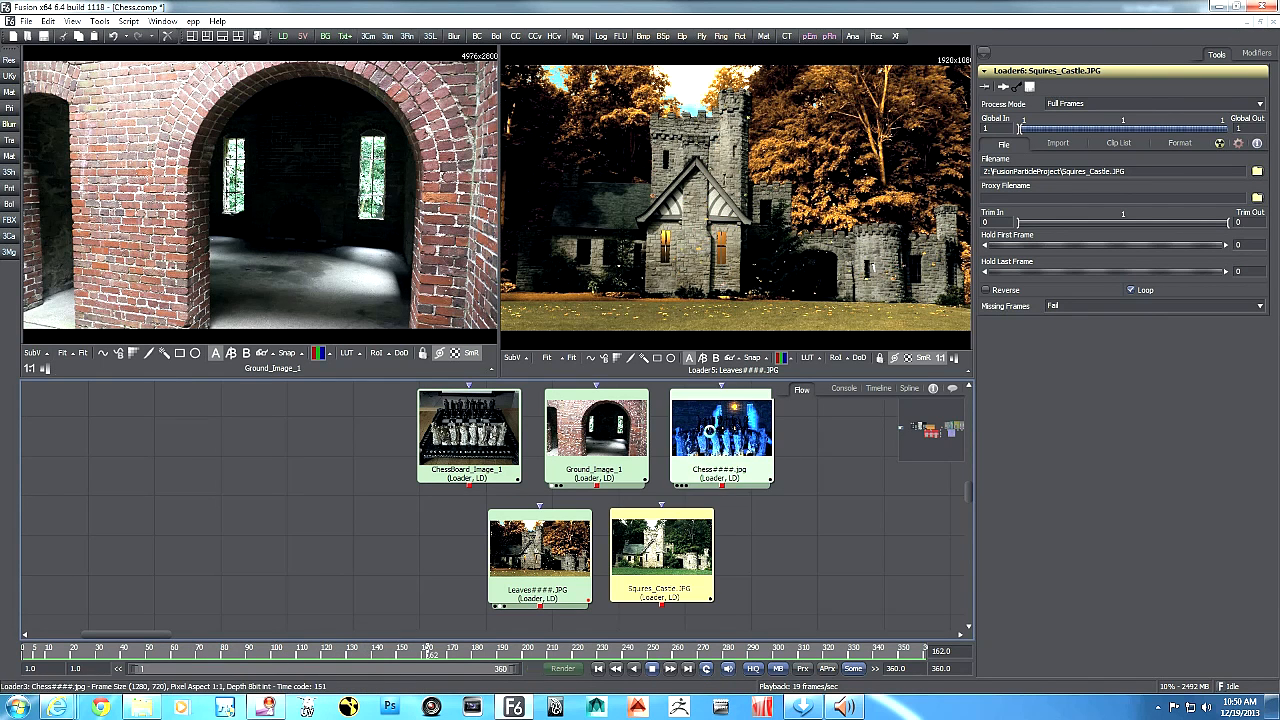
left_click_drag(738, 444, 460, 110)
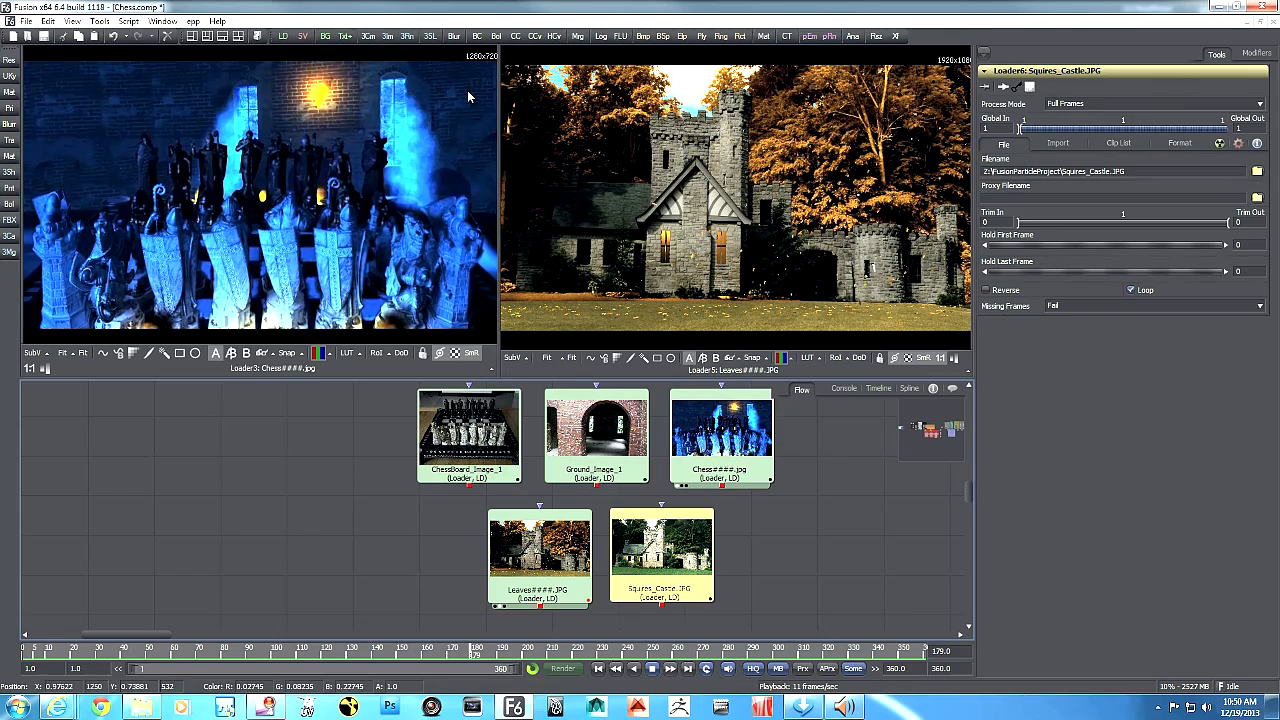
- Switch to one large viewer showing the whole Chess sequence frame, and stop playback after watching it
left_click(222, 38)
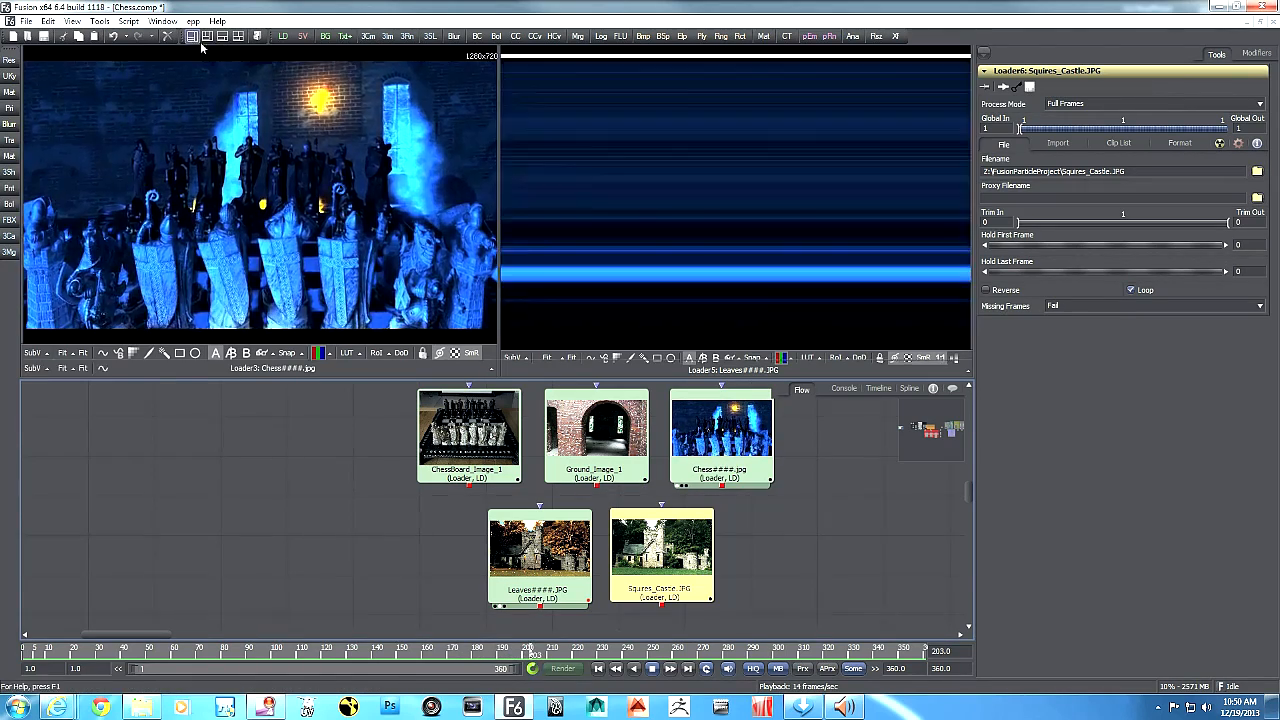
left_click_drag(509, 372, 490, 473)
left_click_drag(318, 578, 338, 550)
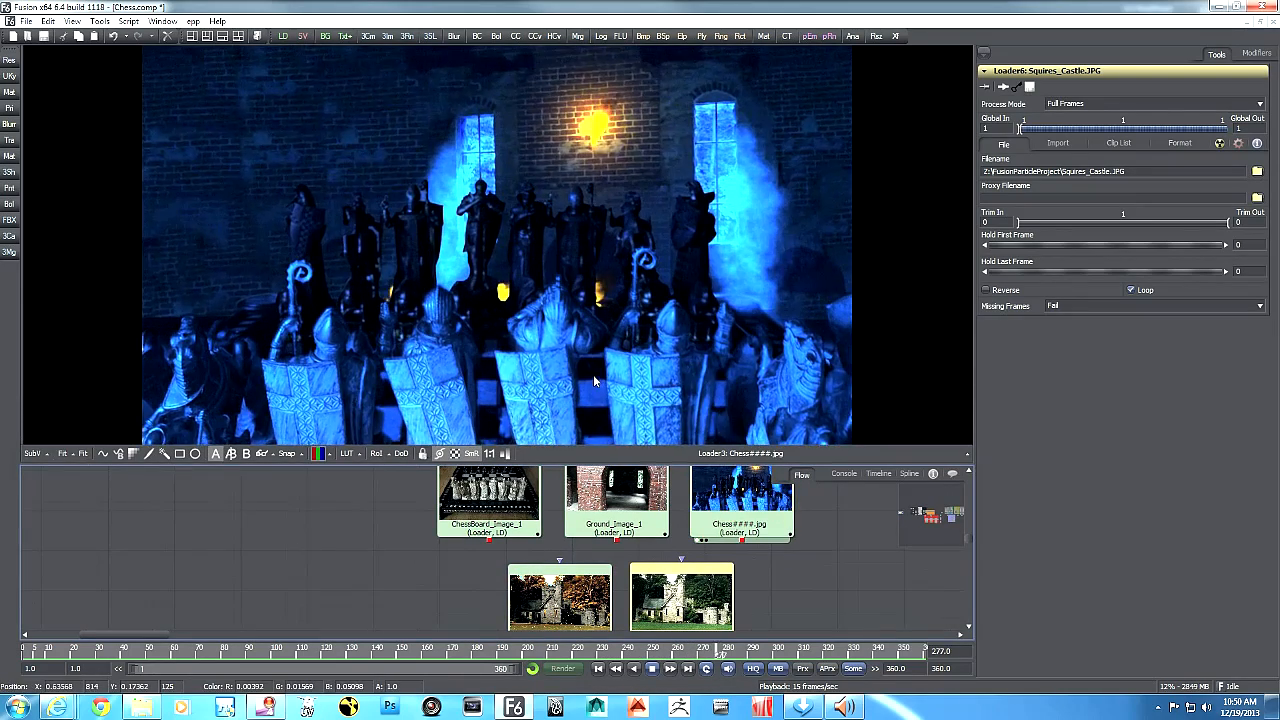
scroll(590, 374, "down", 1)
left_click_drag(580, 368, 589, 367)
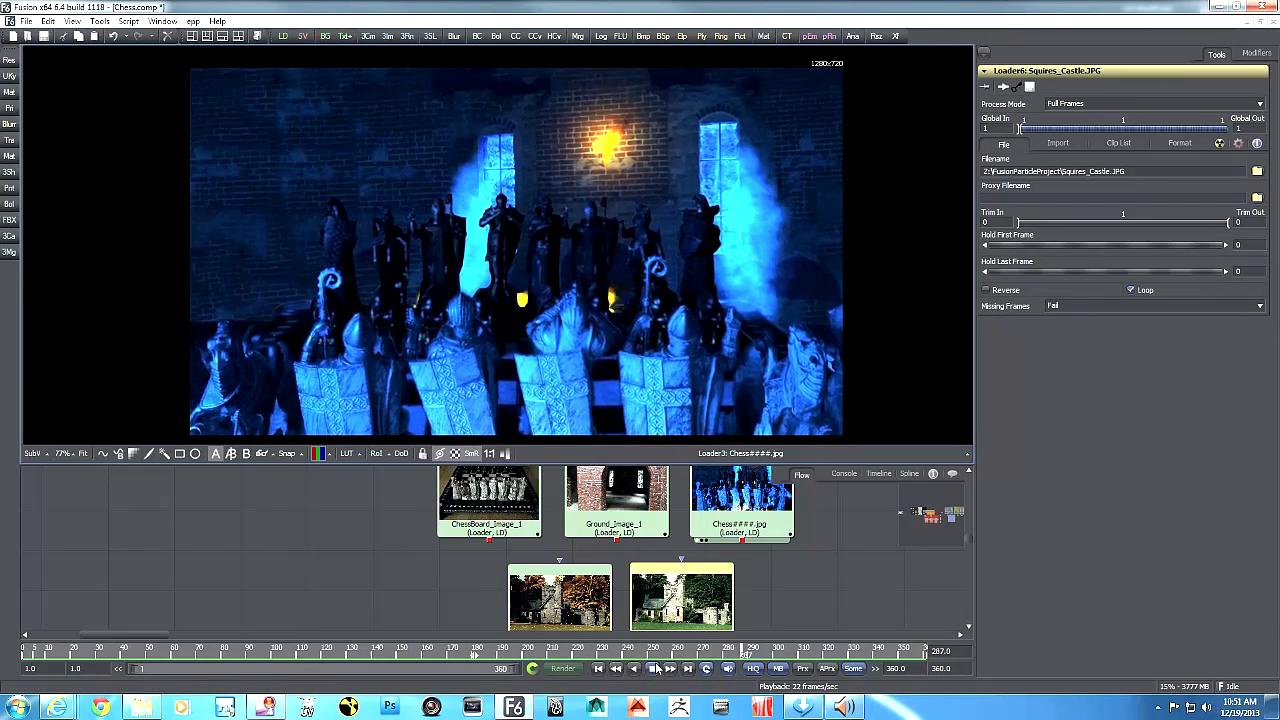
key("space")
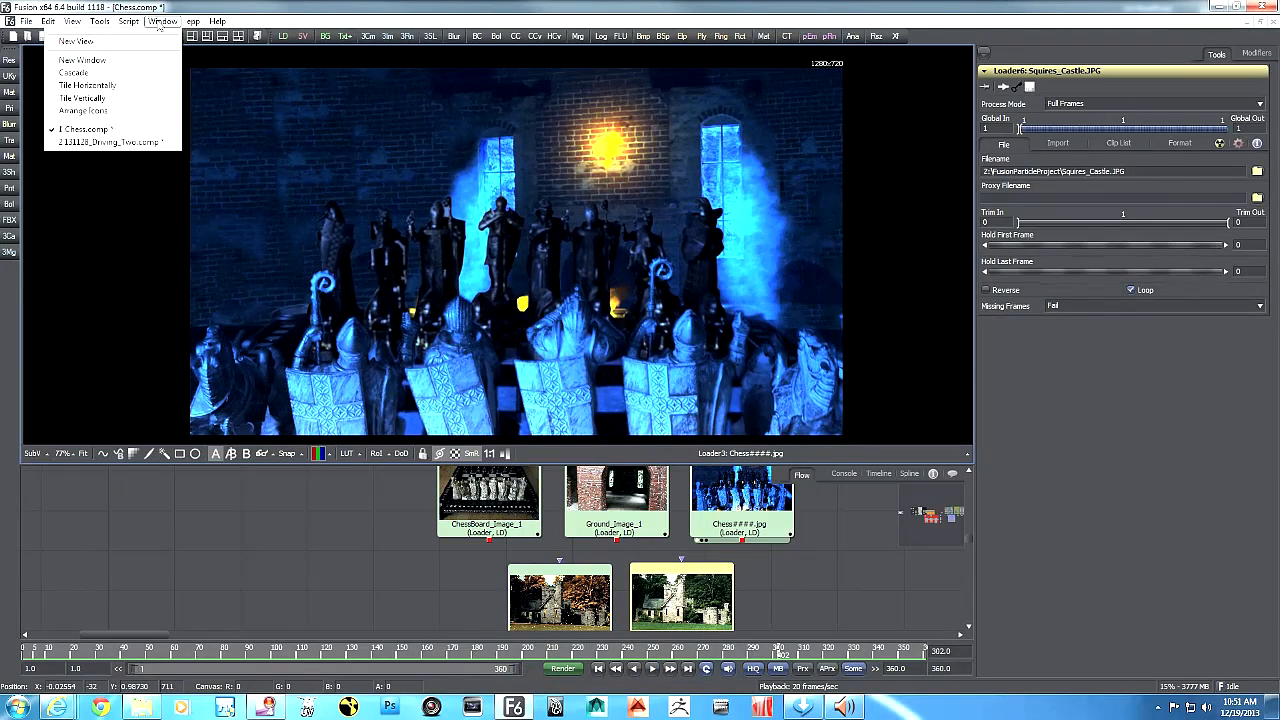
- Switch to the 131128_Driving_Two composition and compare the original driving clip with the Driving_Fusion and Camera01Shot clips, enlarging the second viewer
left_click(115, 143)
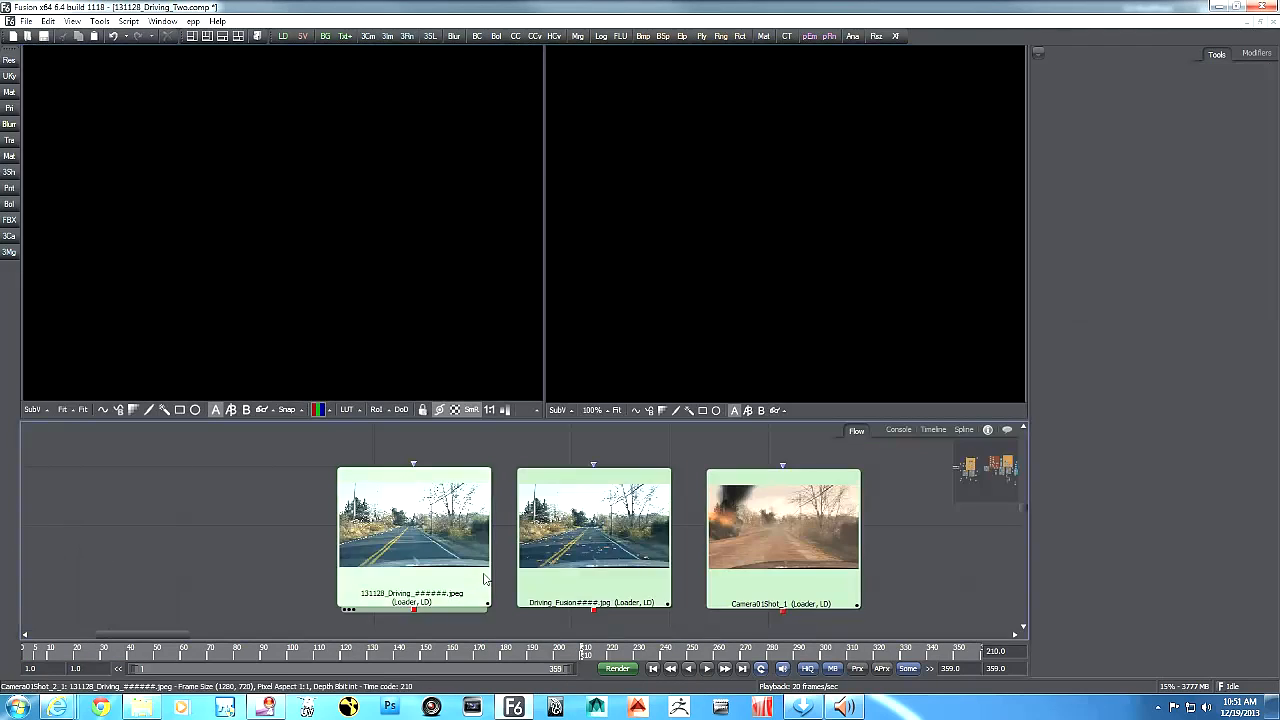
left_click_drag(412, 485, 286, 313)
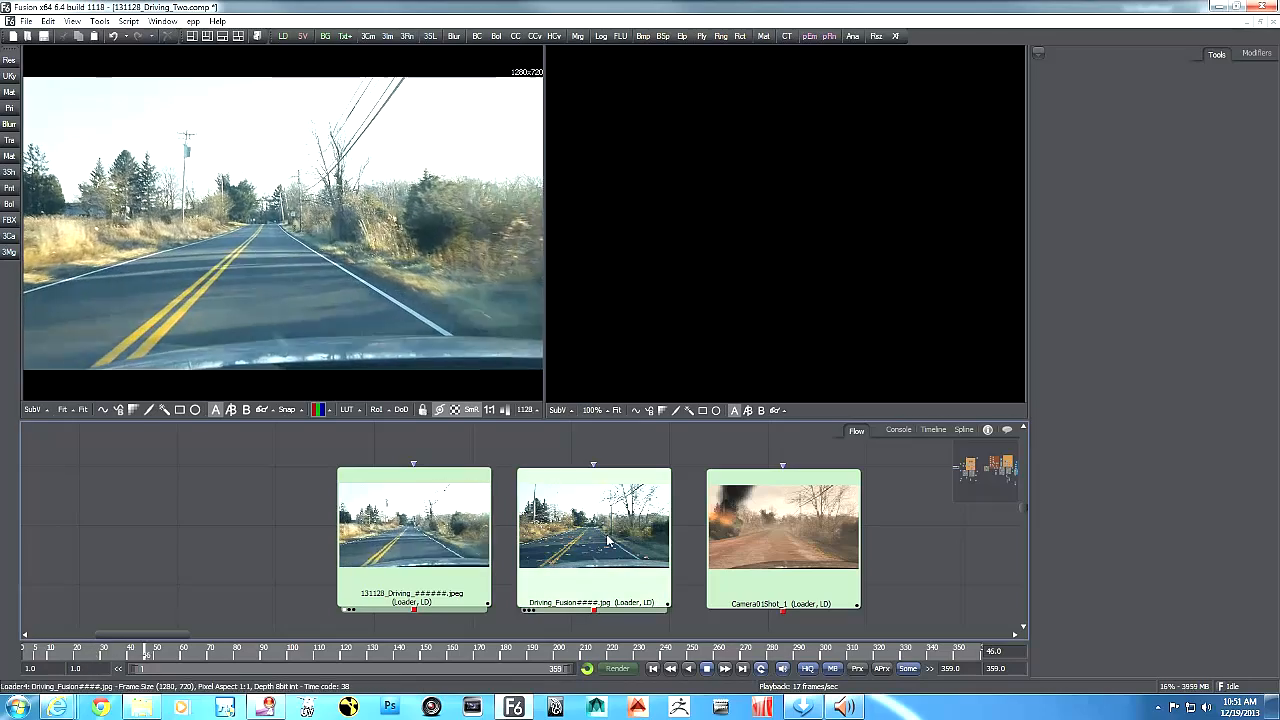
left_click_drag(577, 549, 751, 204)
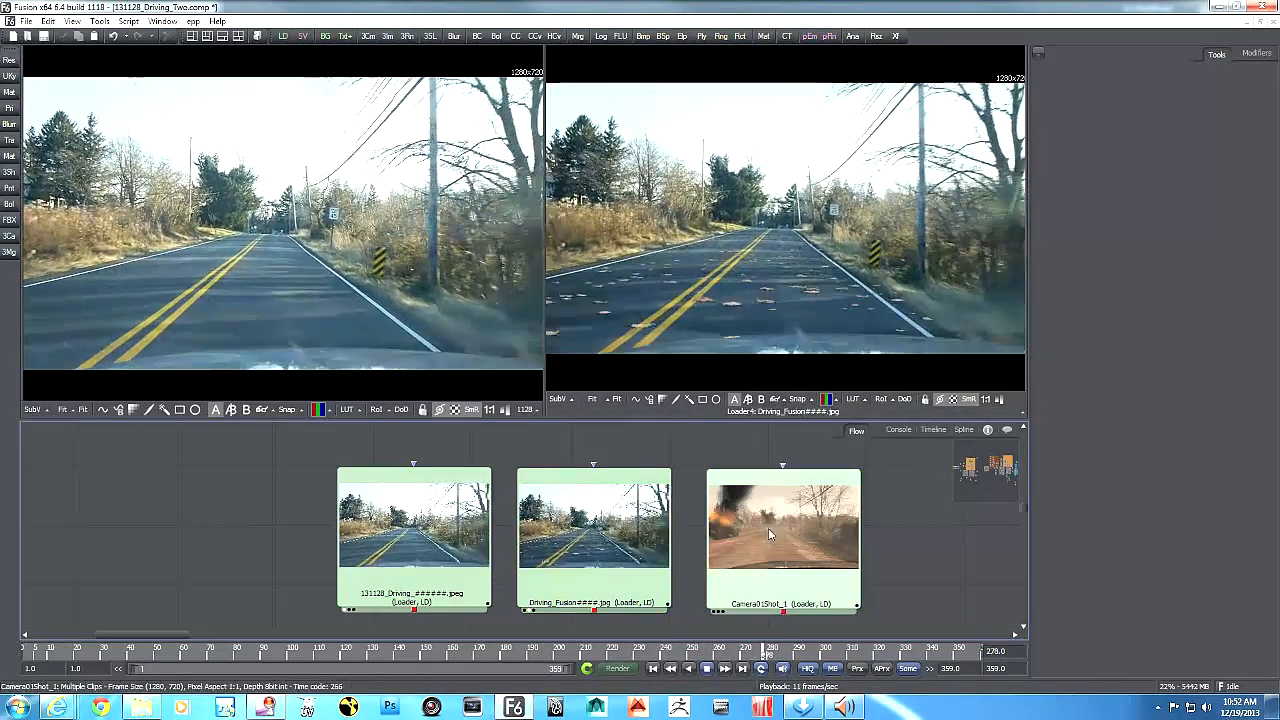
left_click_drag(782, 540, 718, 234)
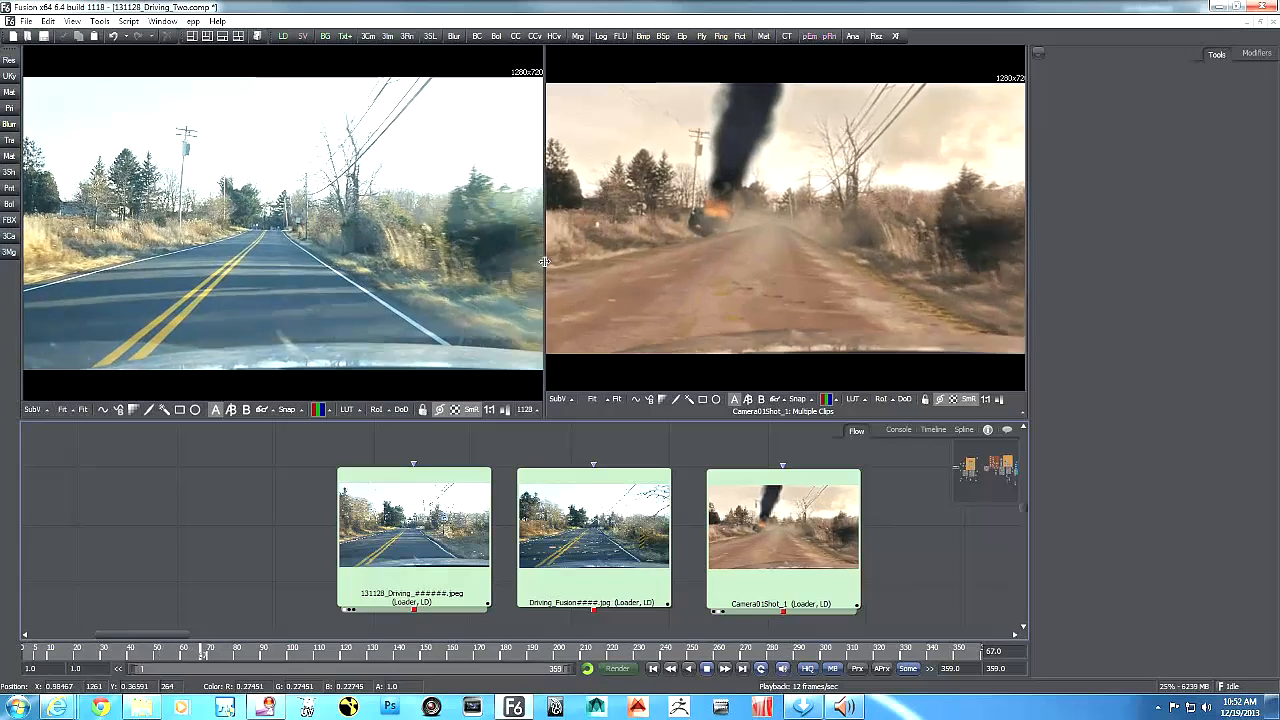
left_click_drag(543, 260, 303, 260)
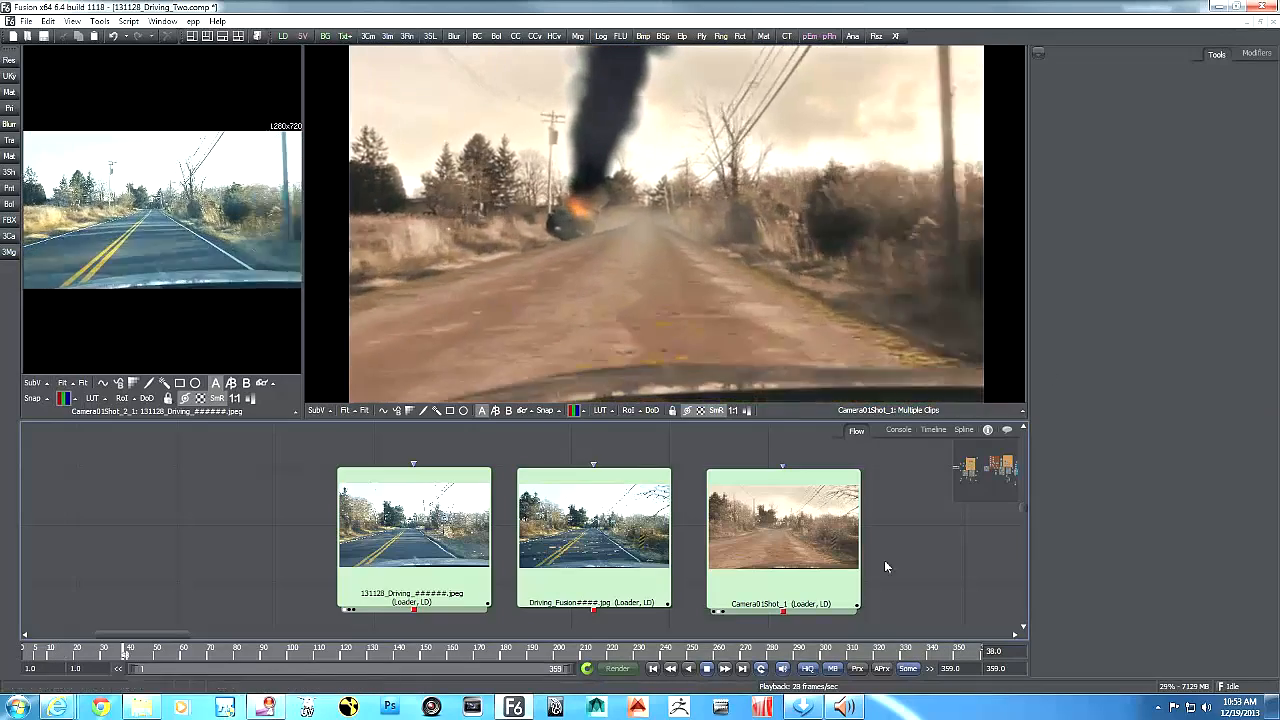
- Examine the complete node flow of the driving composition and stop the playback
scroll(924, 572, "down", 1)
left_click_drag(924, 572, 714, 560)
left_click_drag(749, 502, 209, 516)
left_click_drag(978, 566, 688, 559)
left_click_drag(688, 559, 583, 481)
left_click_drag(906, 550, 911, 591)
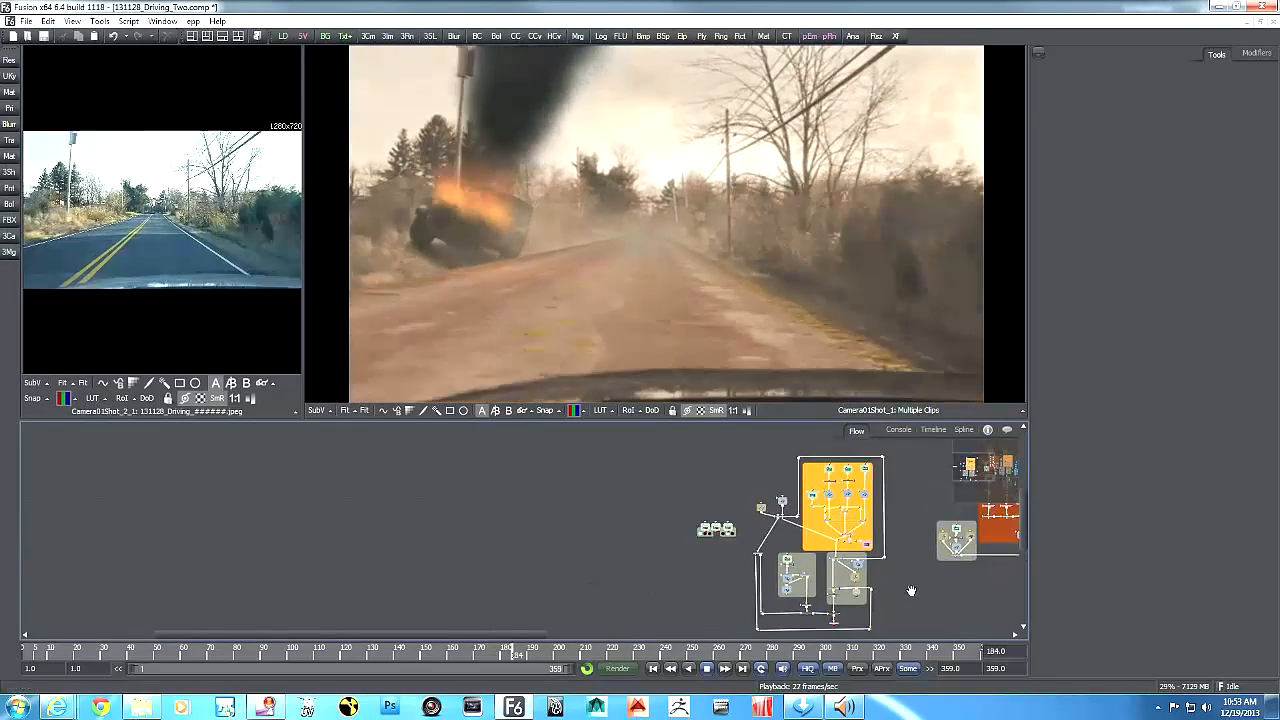
left_click_drag(818, 588, 627, 584)
left_click_drag(923, 591, 865, 588)
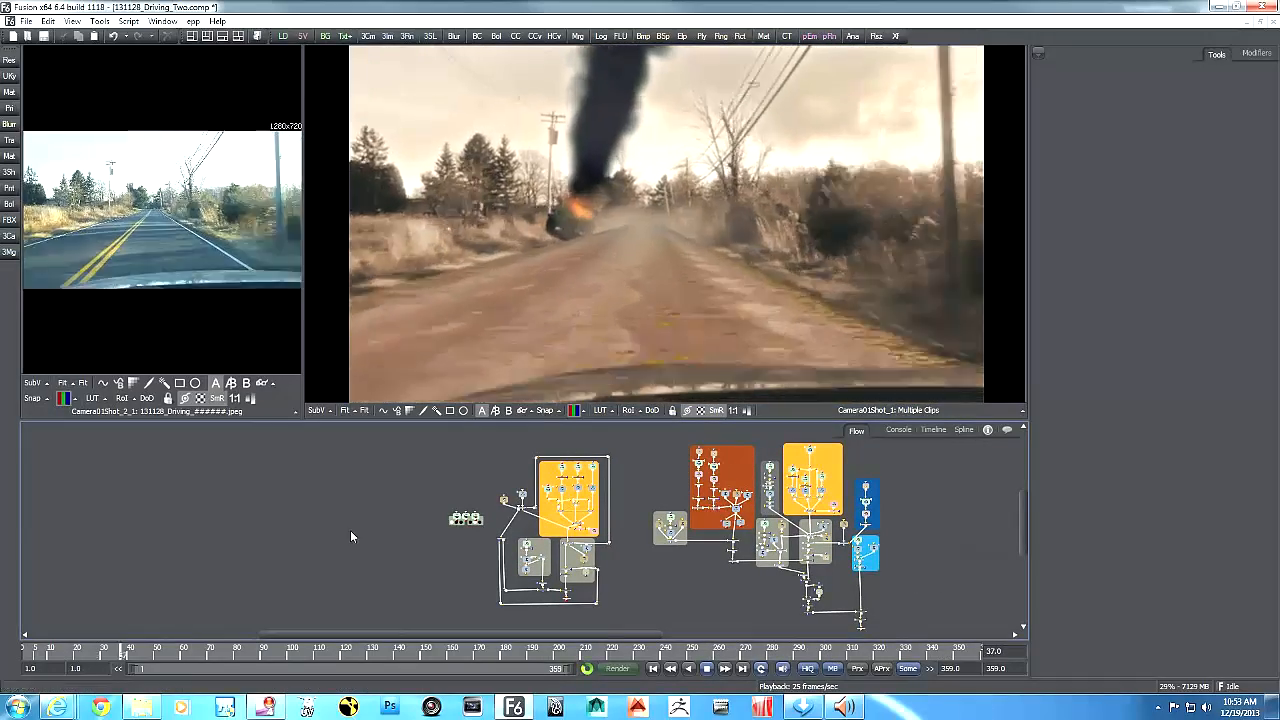
left_click(708, 668)
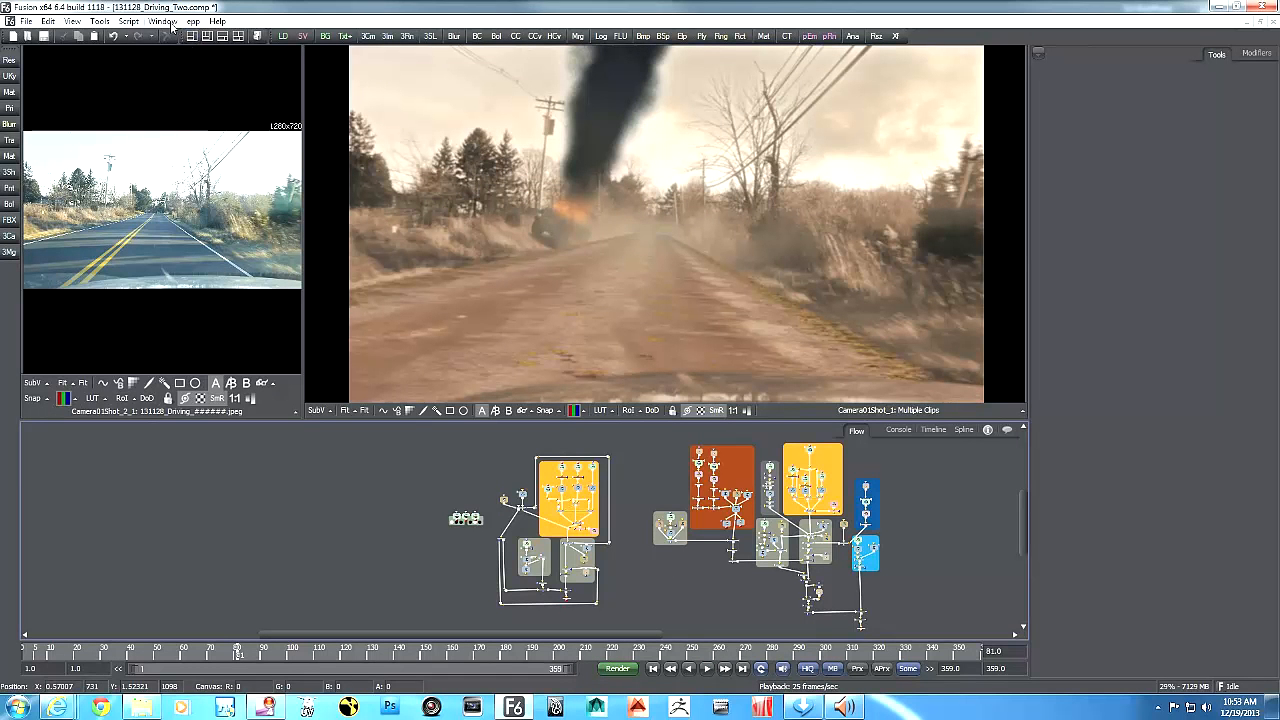
- Create a new composition with a pEmitter connected to a pRender, move the nodes aside and show pRender in the first viewer
left_click(12, 37)
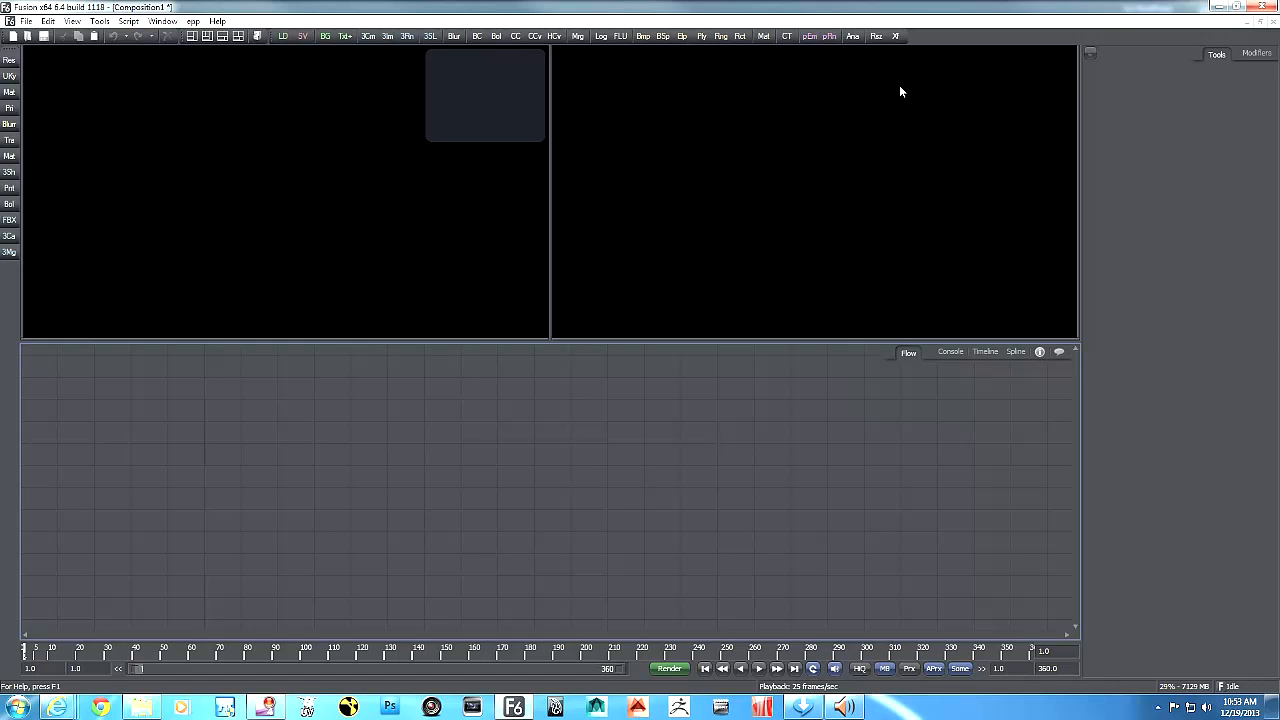
left_click(810, 36)
left_click(829, 37)
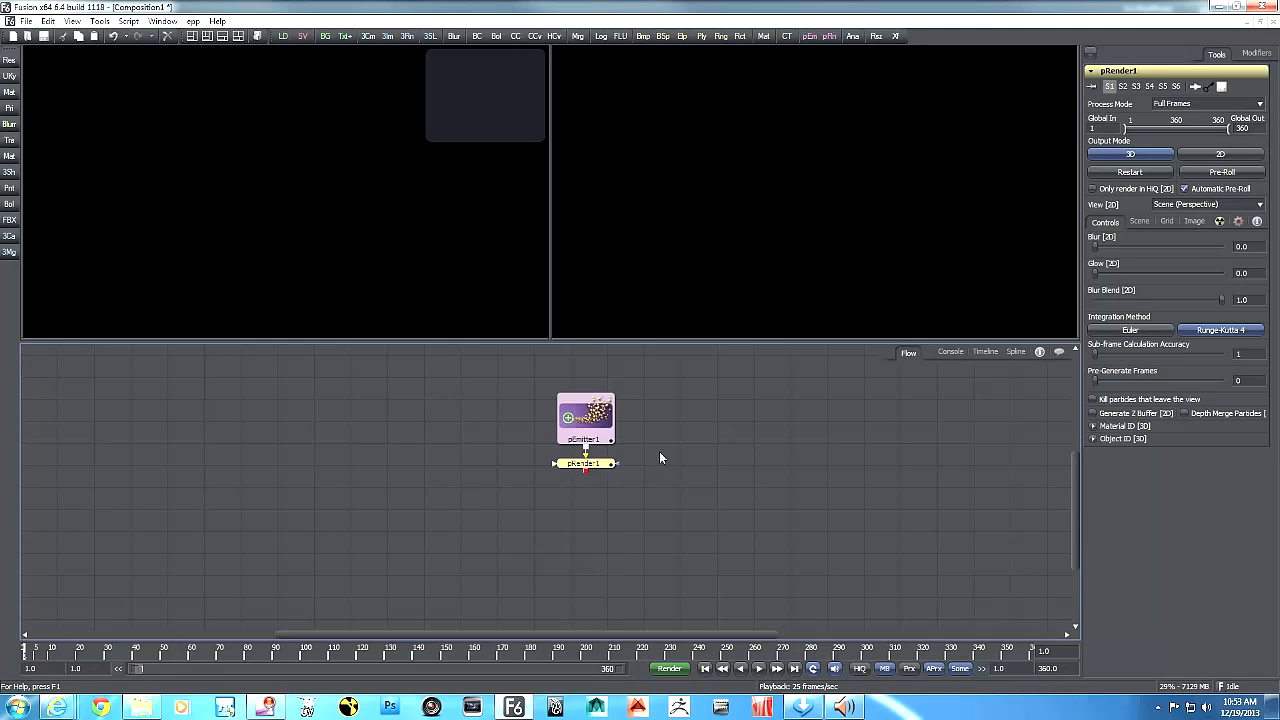
left_click_drag(554, 461, 598, 475)
left_click_drag(583, 428, 581, 428)
left_click(411, 472)
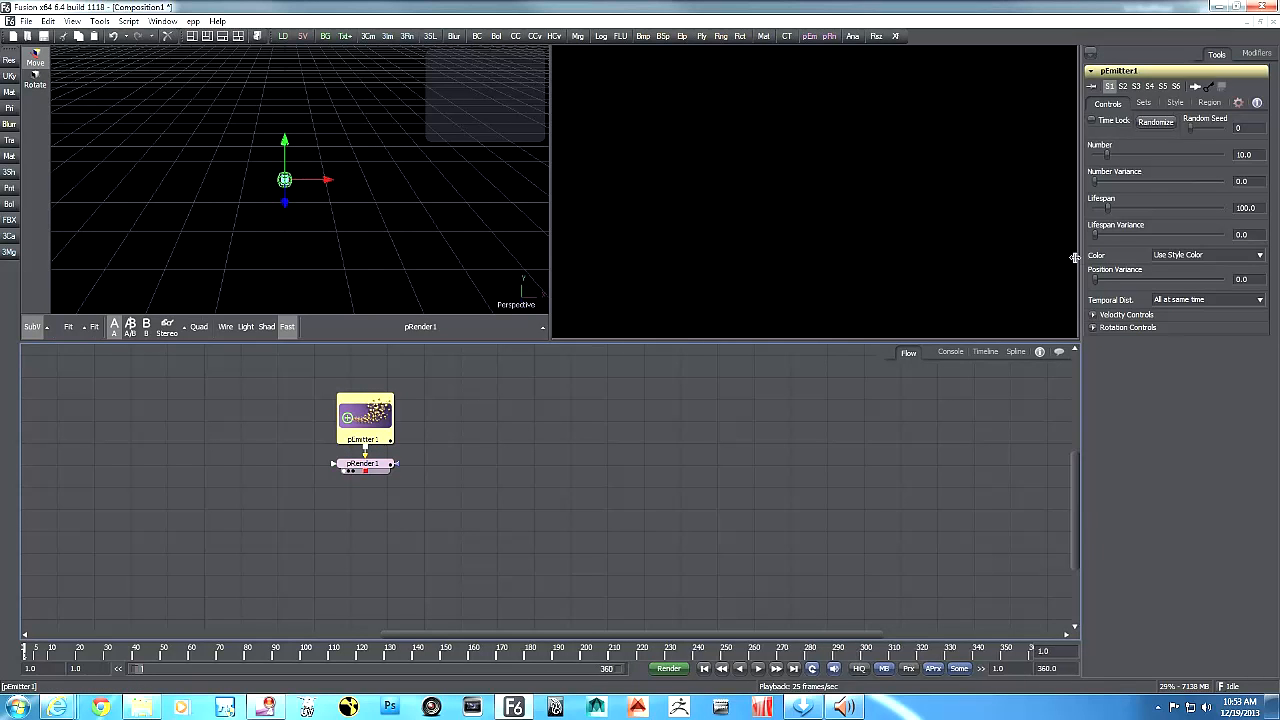
- Widen the tool controls area and switch the viewer toolbar to compact icons without labels
left_click_drag(1082, 258, 964, 260)
right_click(454, 329)
mouse_move(486, 349)
left_click(534, 348)
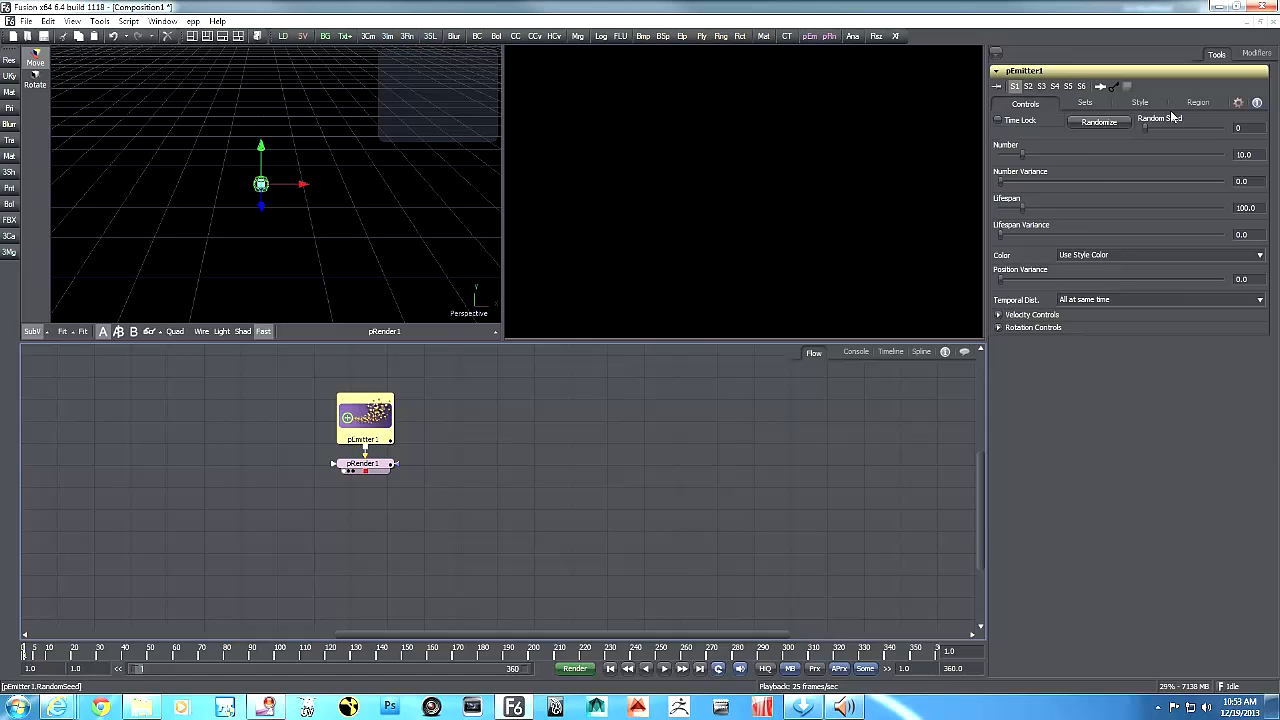
- Set the emitter region to a Rectangle with width and height of 5.0
left_click(1199, 103)
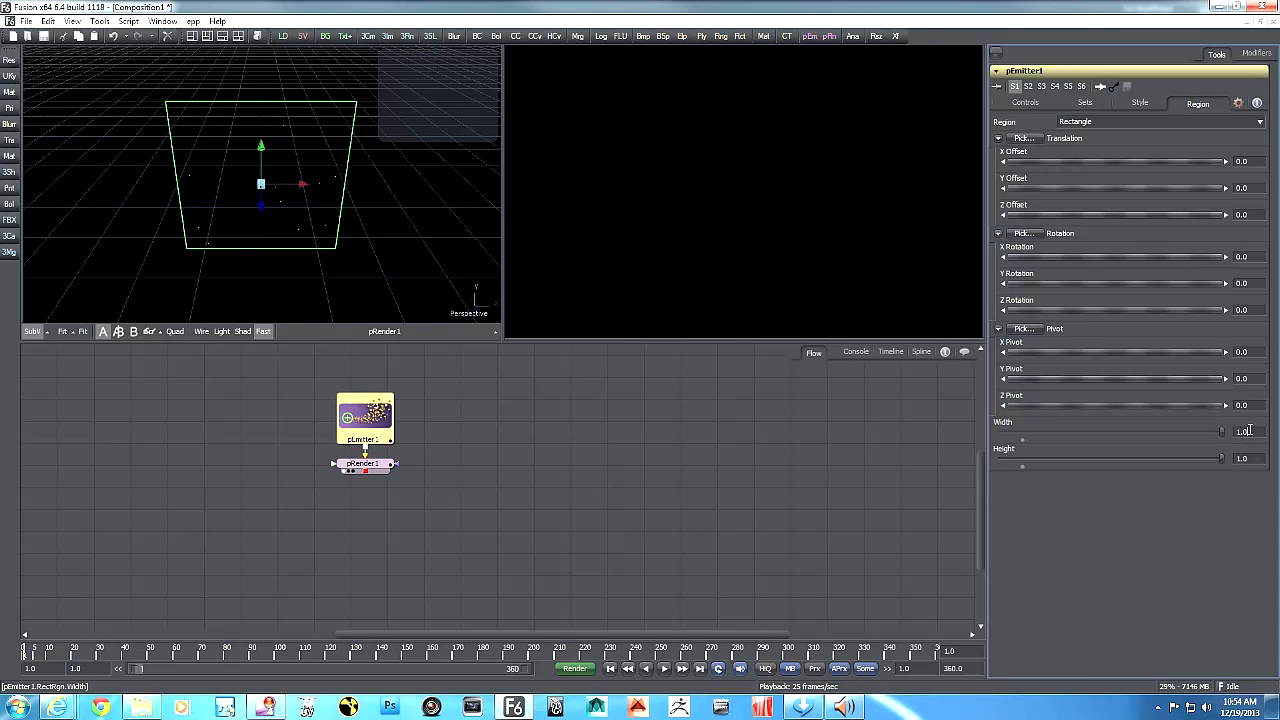
type("5")
key("Tab")
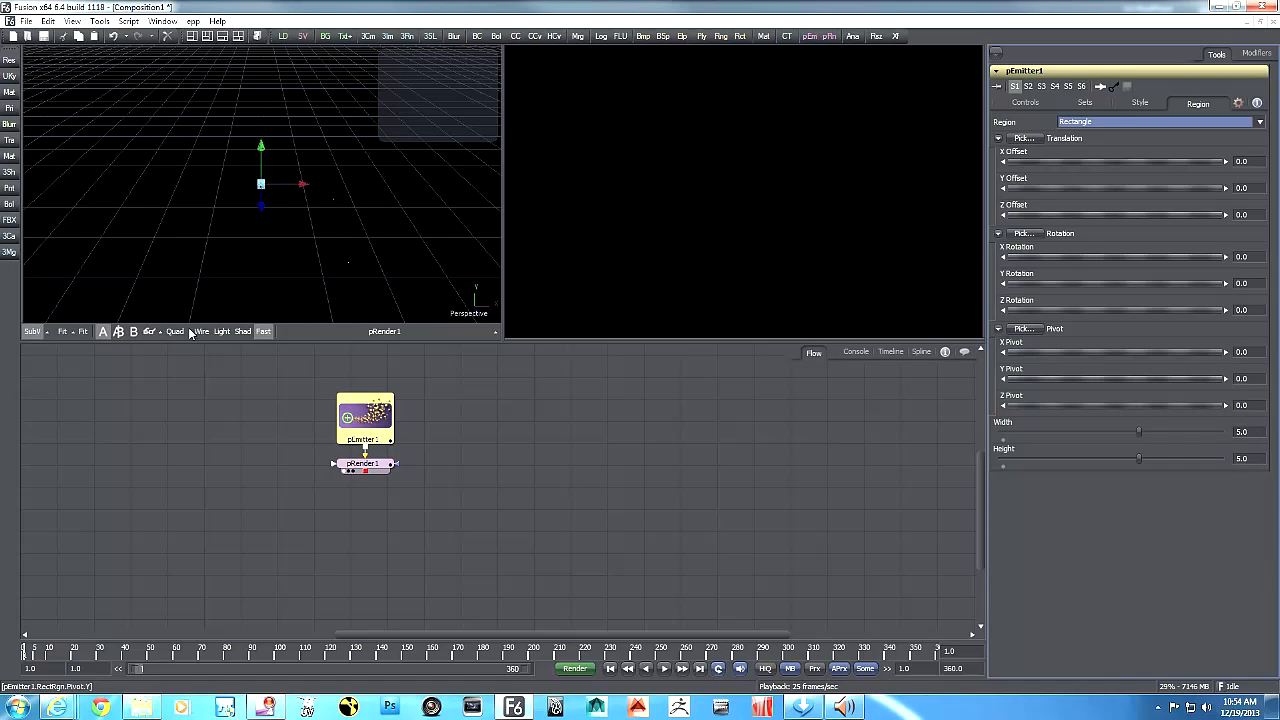
- Set the emitter region's X rotation to -90 so it lies flat, and scrub the timeline to preview the particles
left_click_drag(350, 264, 168, 254)
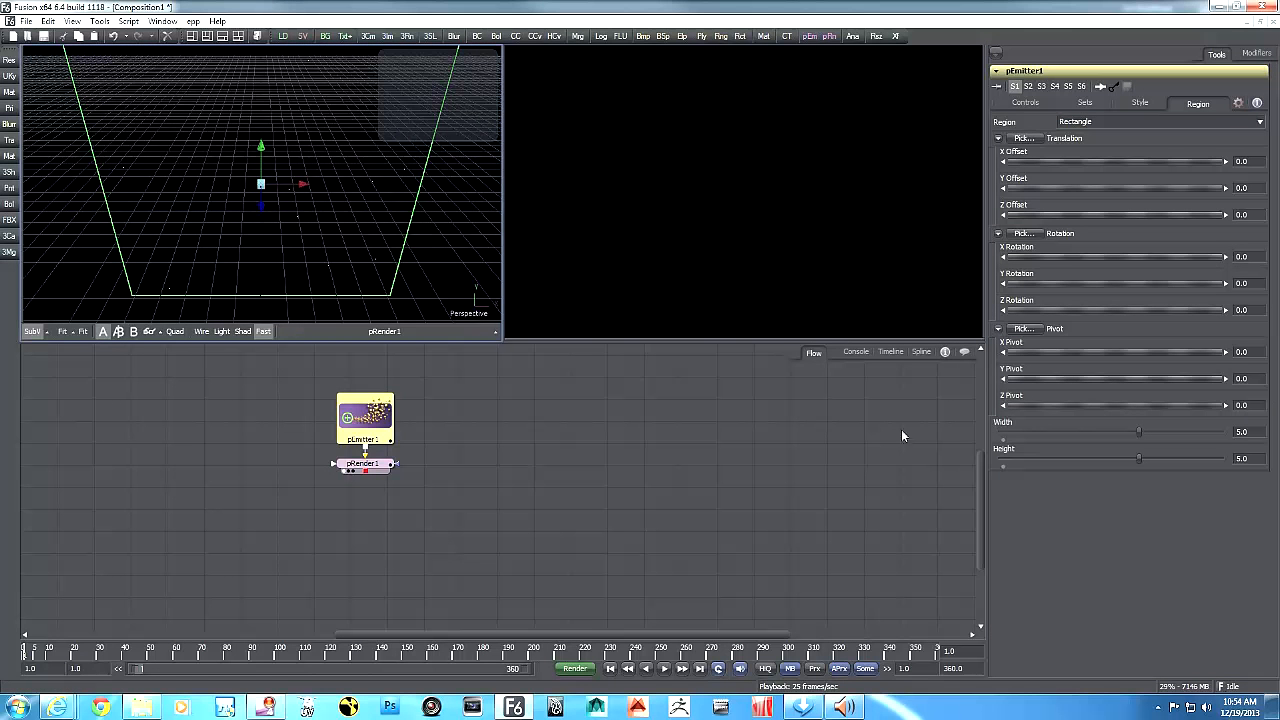
type("-9")
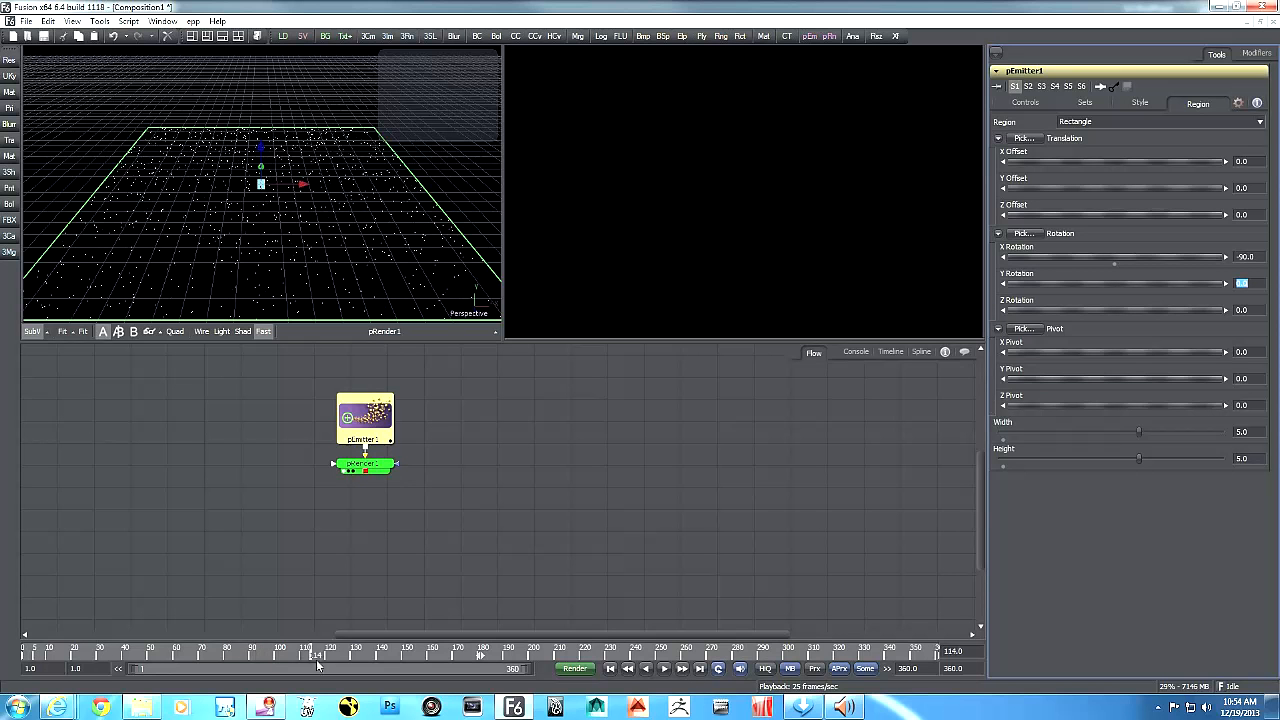
left_click_drag(335, 659, 394, 665)
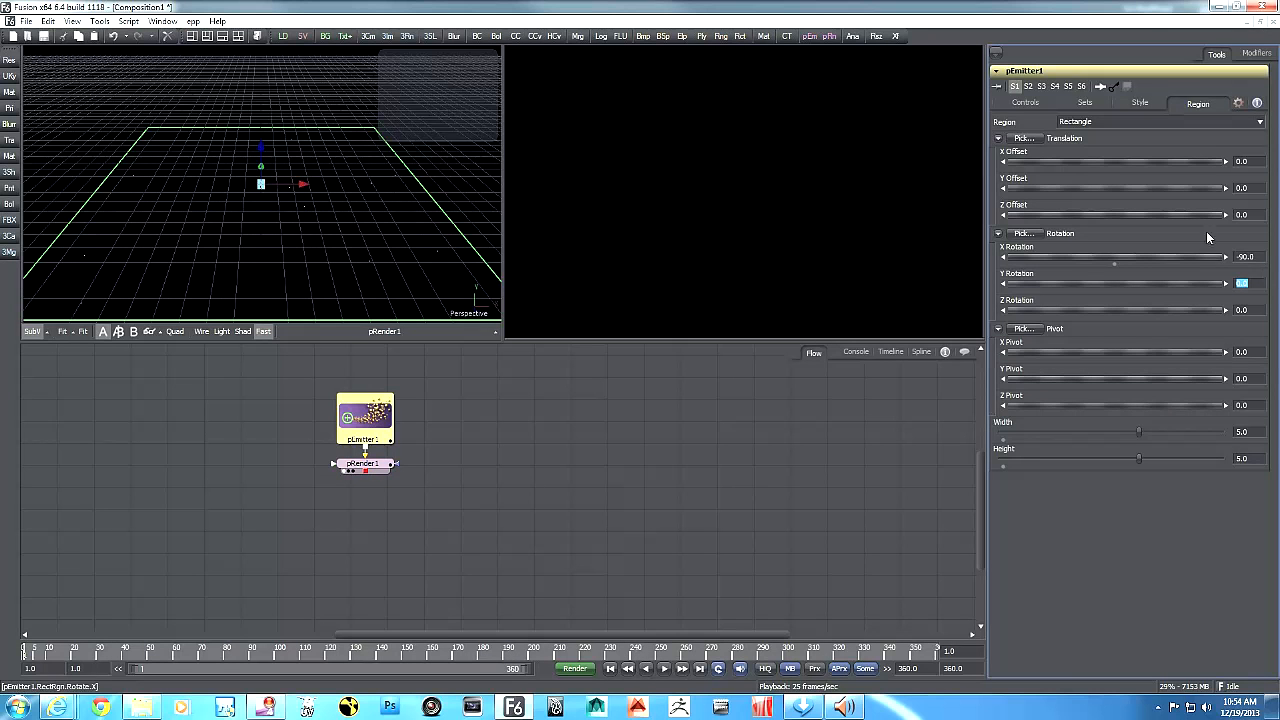
- Set the pRender's pre-generate frames to 360
left_click(1024, 104)
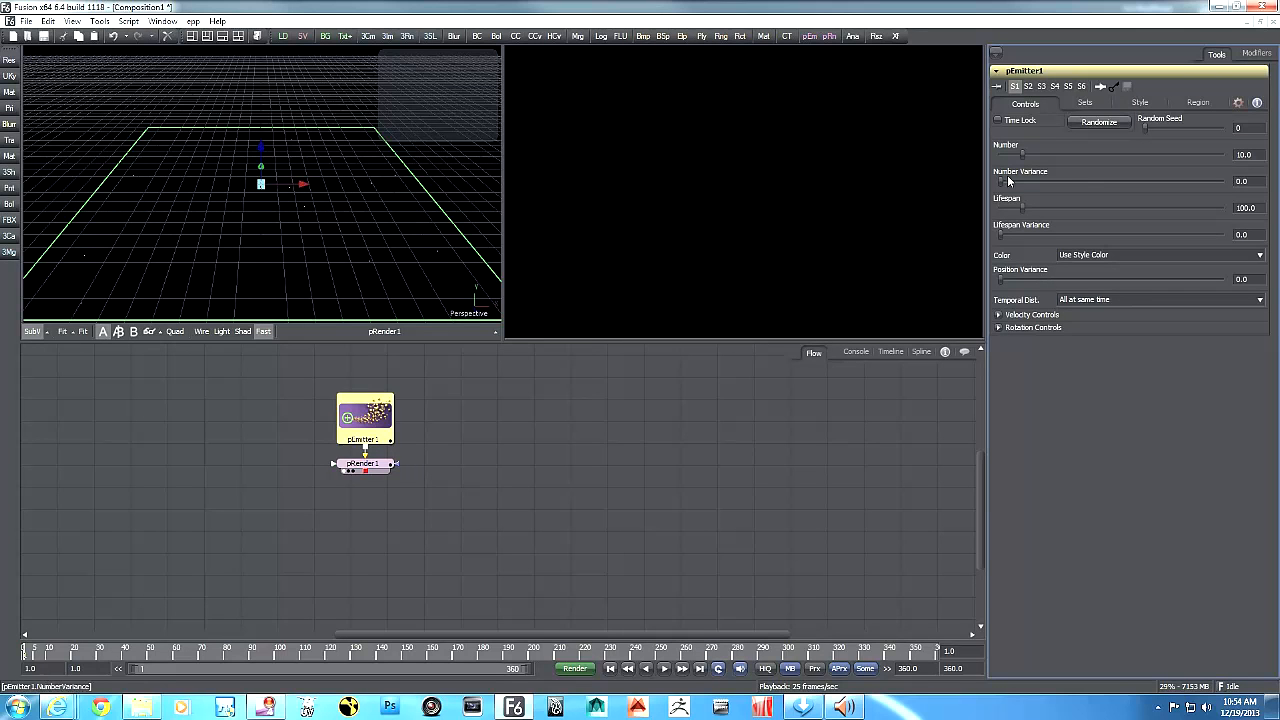
left_click(380, 467)
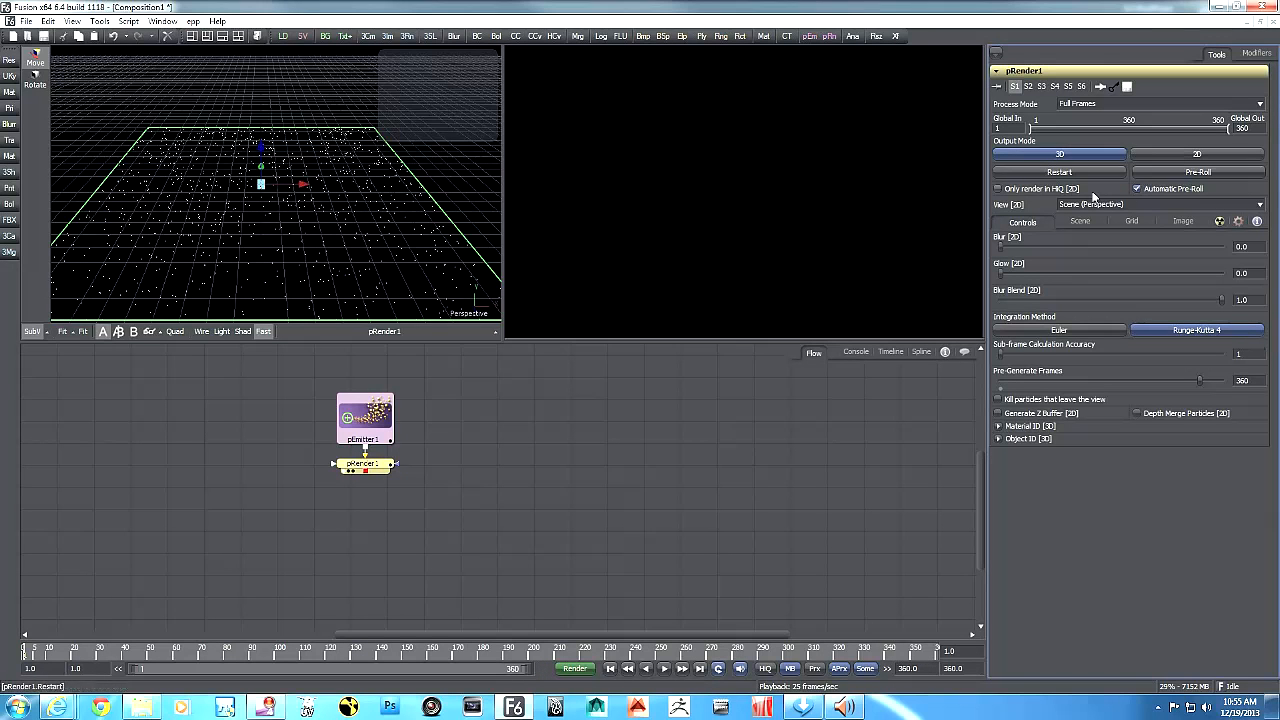
left_click(370, 466)
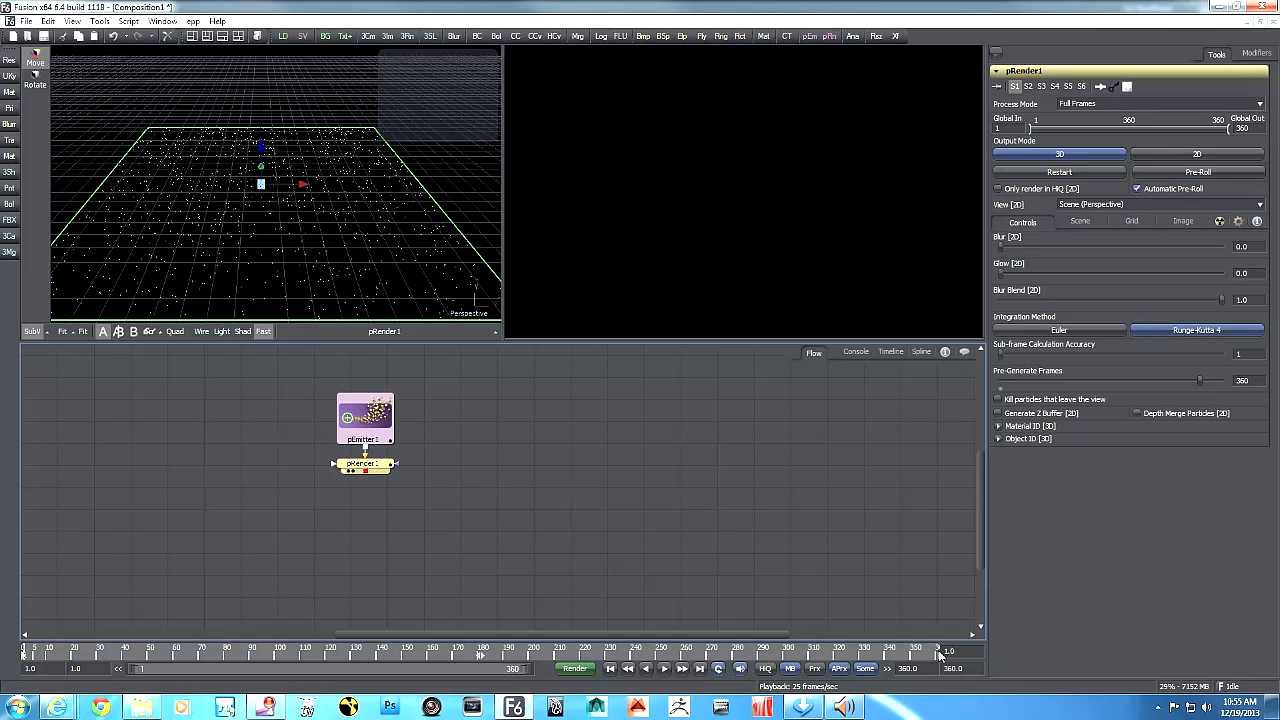
- Set the pEmitter's particle lifespan to 800
left_click(365, 418)
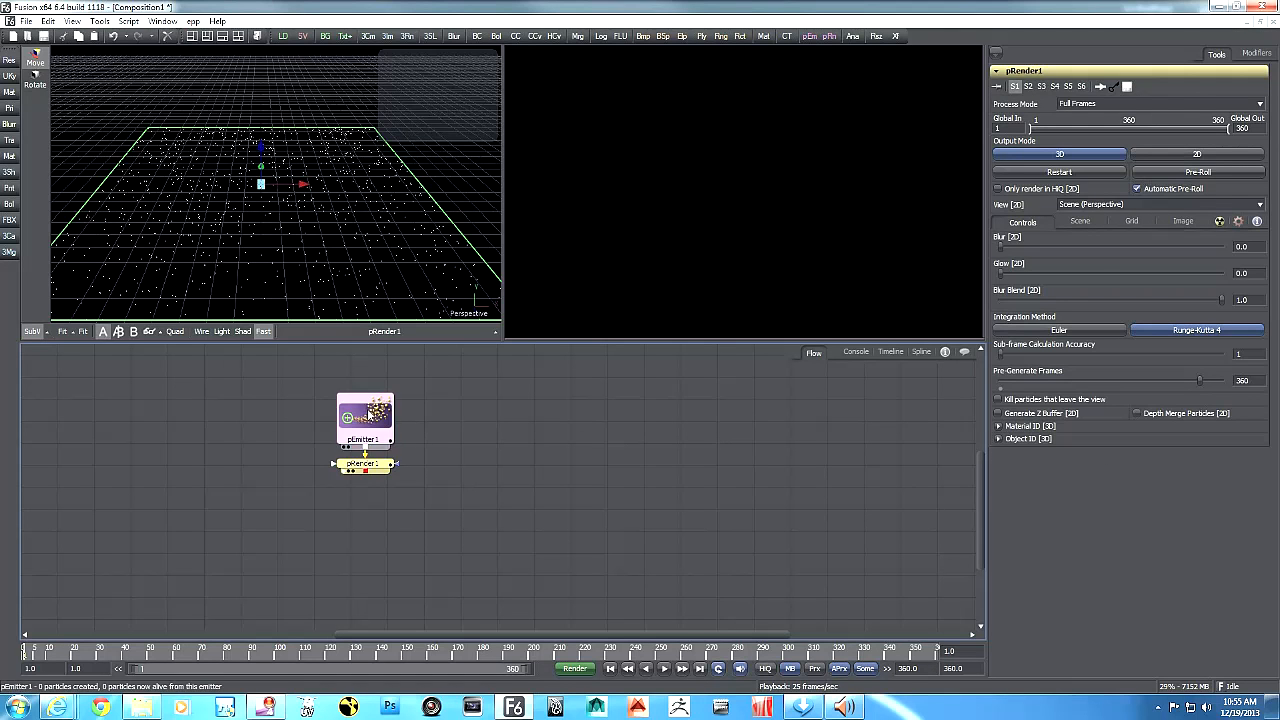
left_click(1245, 208)
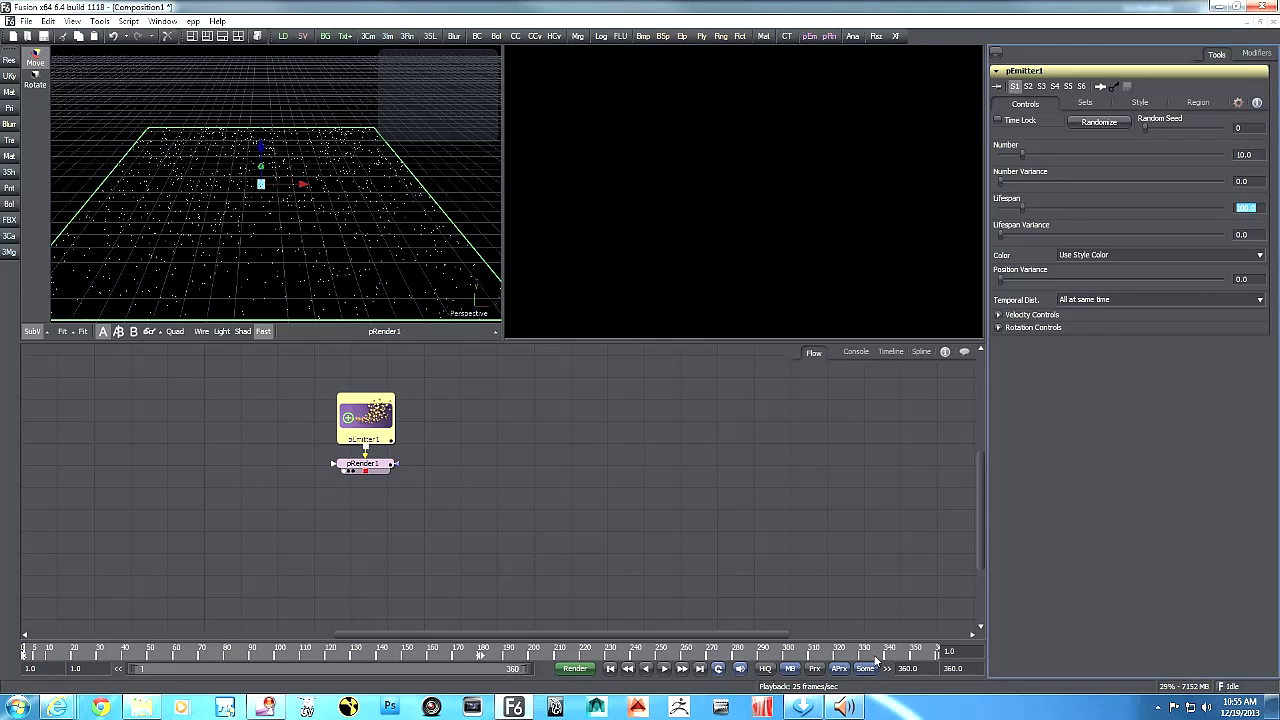
type("800")
key("Tab")
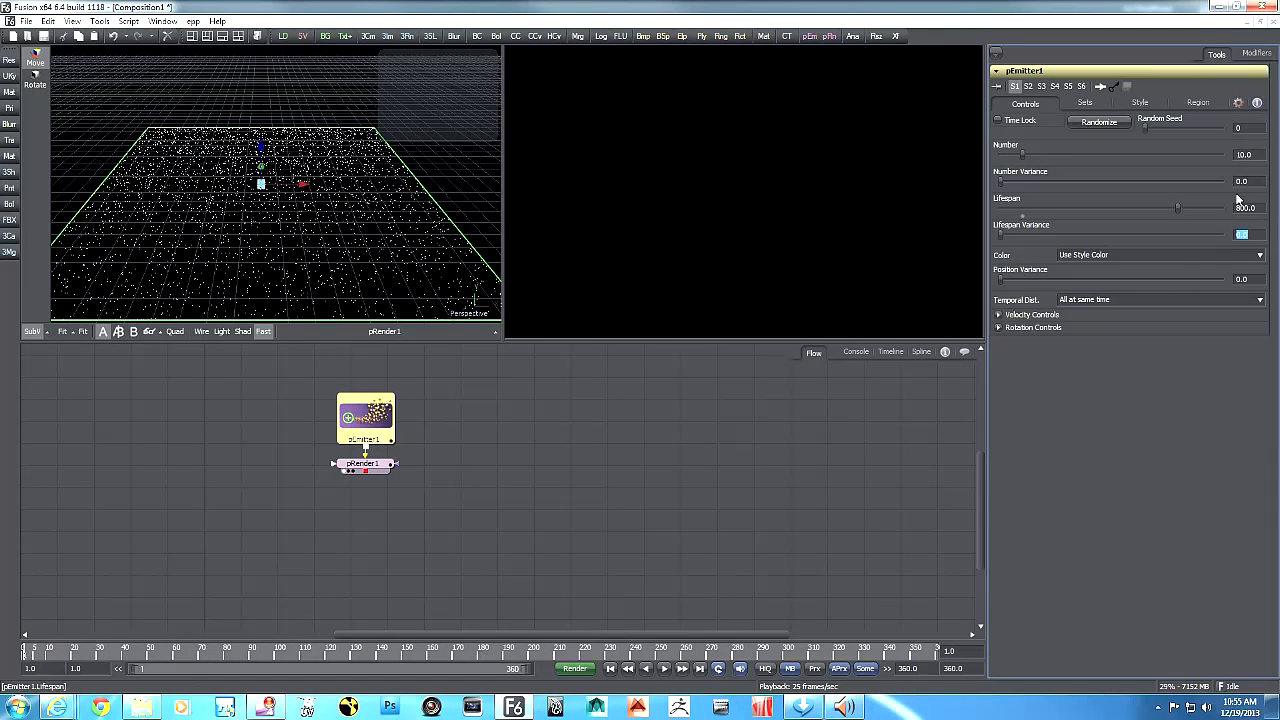
- Set the pEmitter's particle number to 0.5
left_click(1244, 154)
type("0.5")
key("Tab")
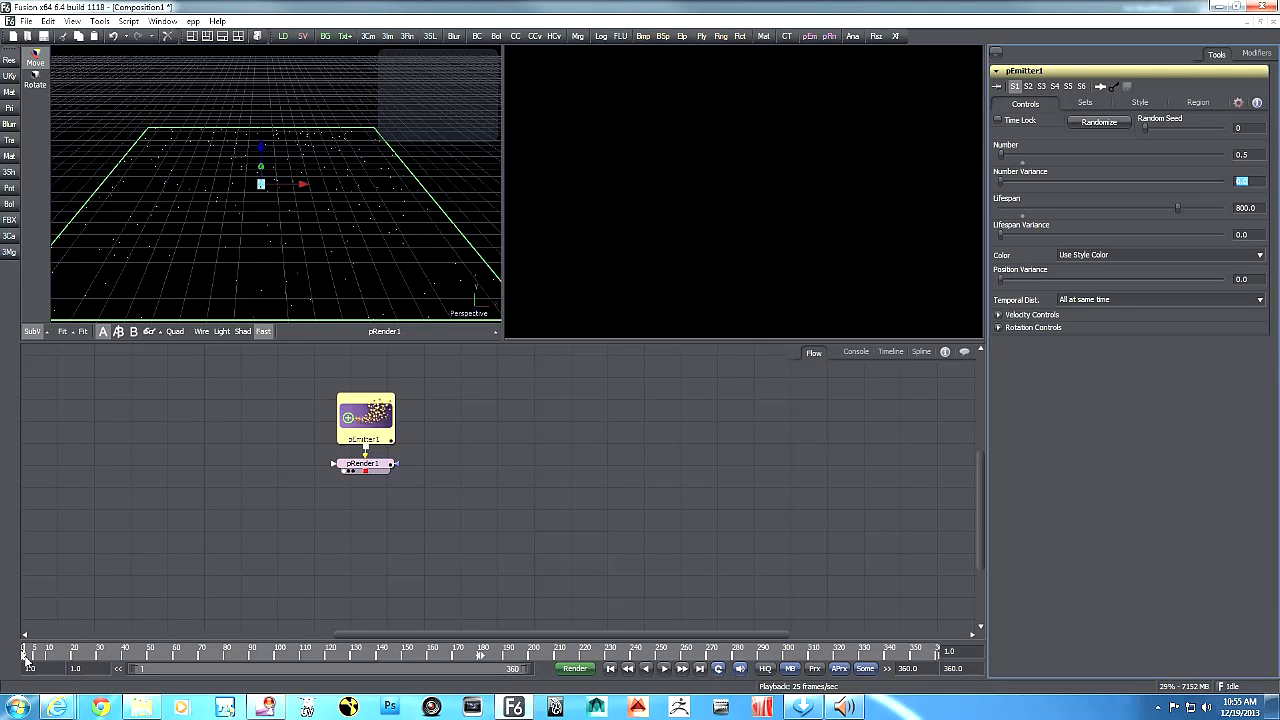
- Animate the pEmitter's number with a 0.5 keyframe at frame 1 and 0 at frame 2, and return to frame 1
mouse_move(24, 660)
left_mouse_down()
mouse_move(243, 669)
mouse_move(4, 666)
left_mouse_up()
right_click(1004, 160)
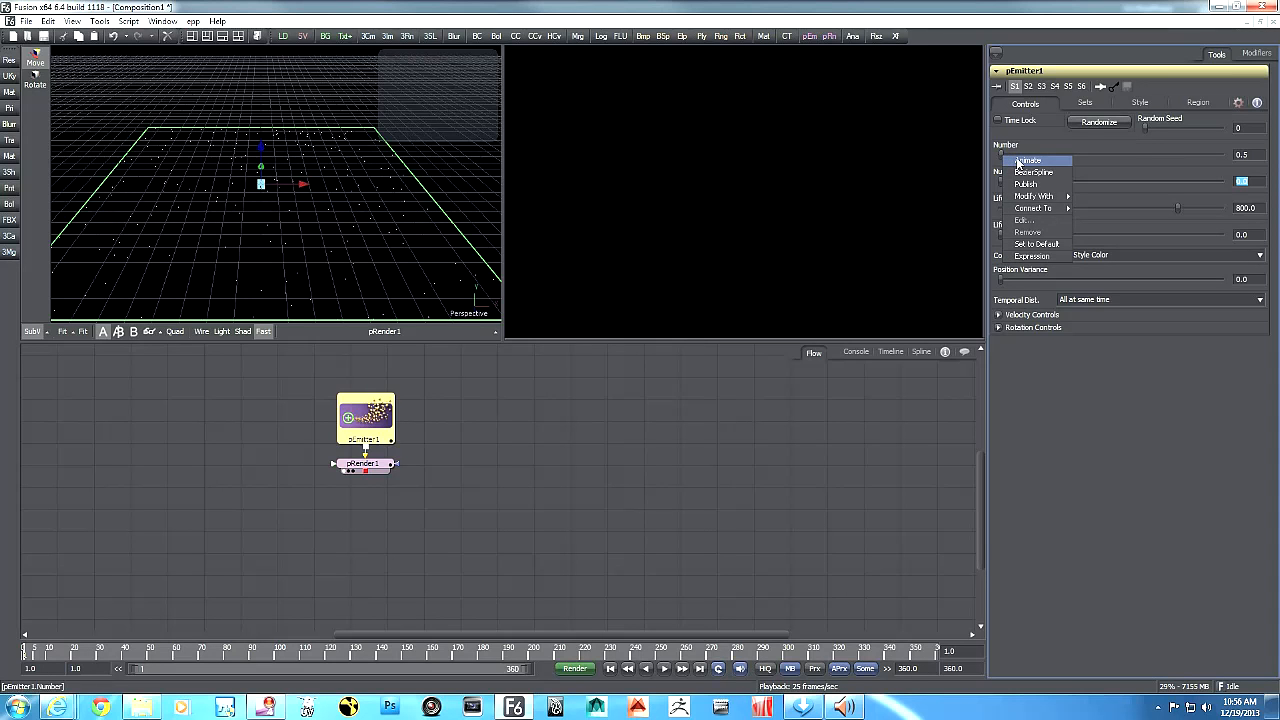
left_click(1018, 161)
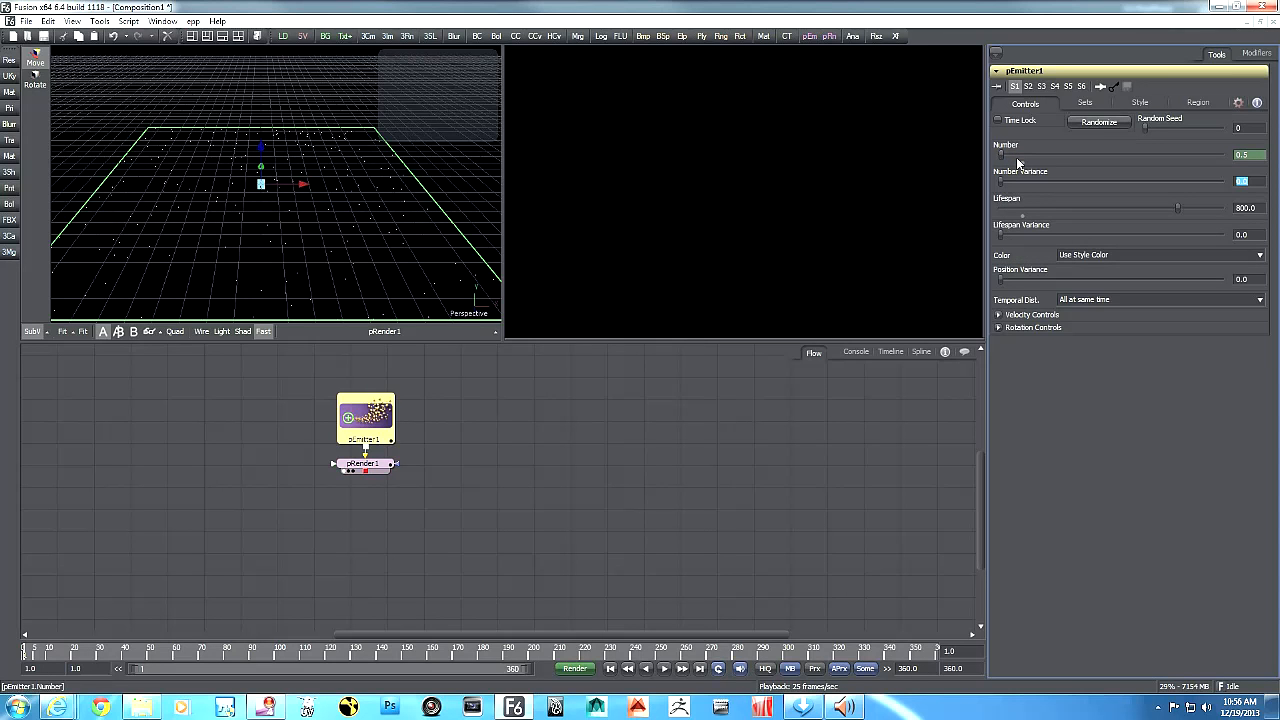
key("bracketright")
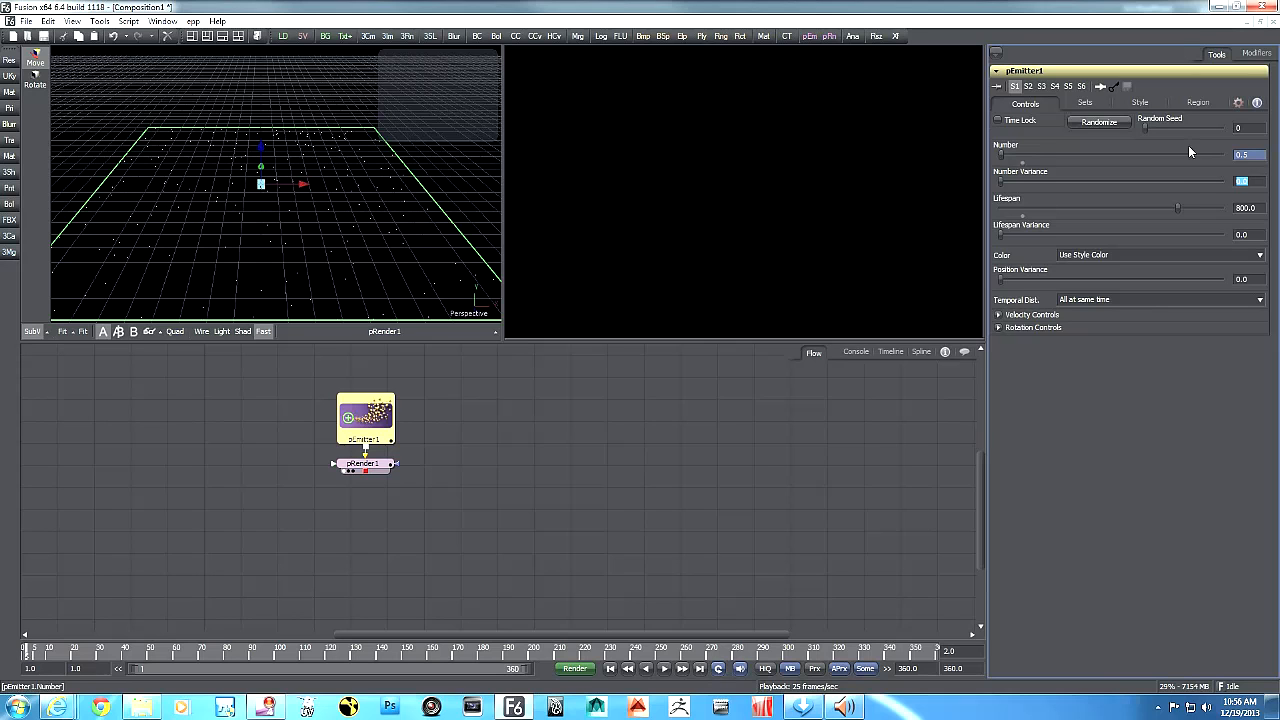
left_click(1001, 155)
left_click_drag(1002, 156, 984, 153)
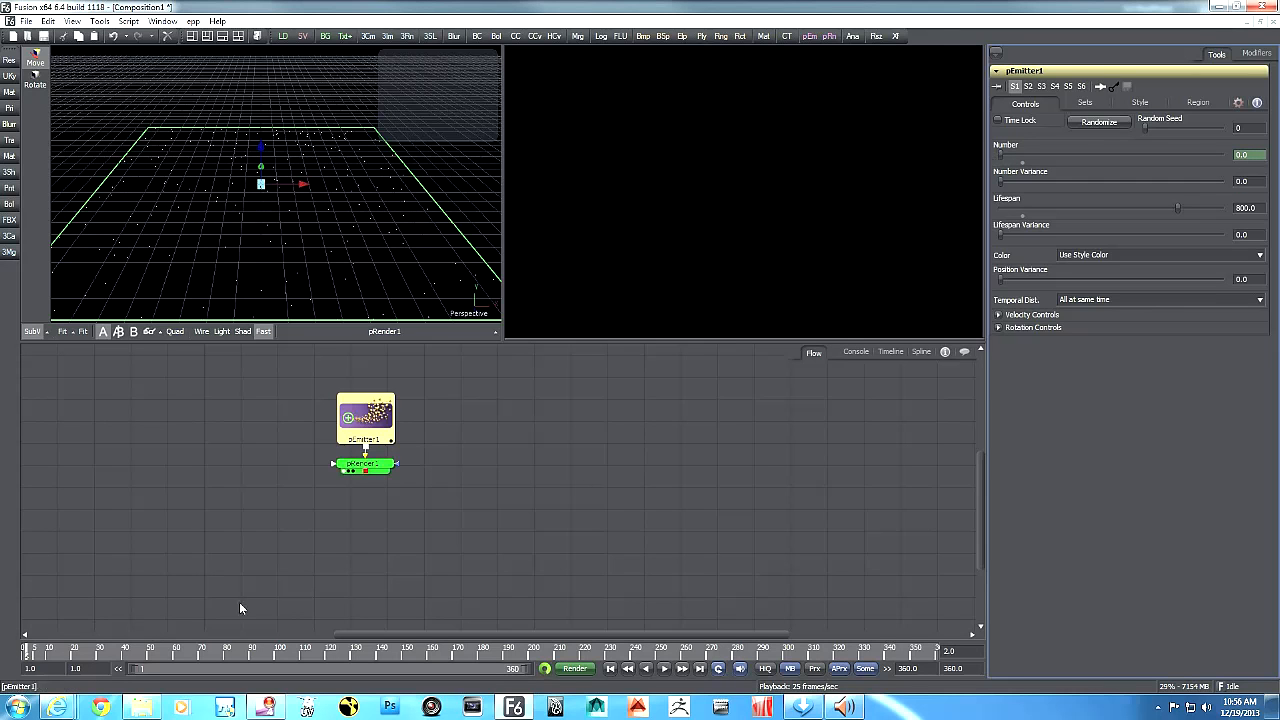
left_click(24, 655)
left_click_drag(24, 655, 2, 670)
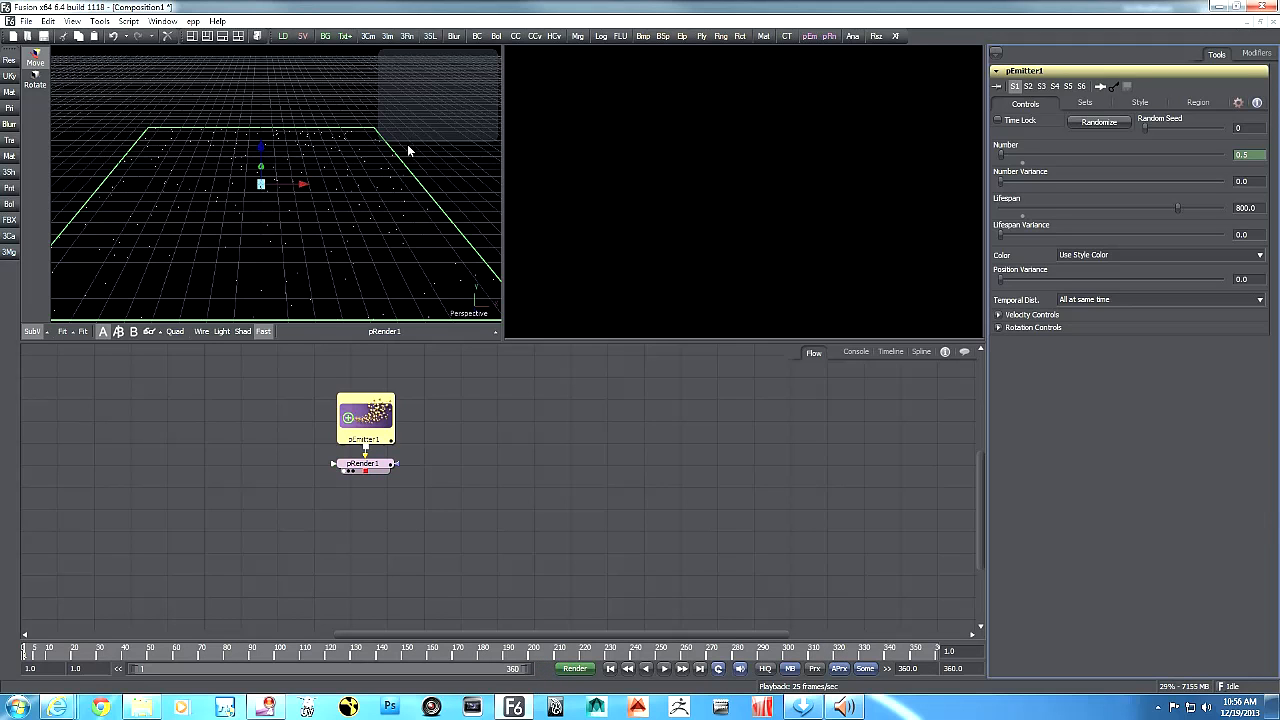
- Move the pEmitter and pRender nodes together down and to the left in the flow
left_click_drag(279, 406, 380, 503)
left_click_drag(378, 424, 277, 504)
left_click(410, 393)
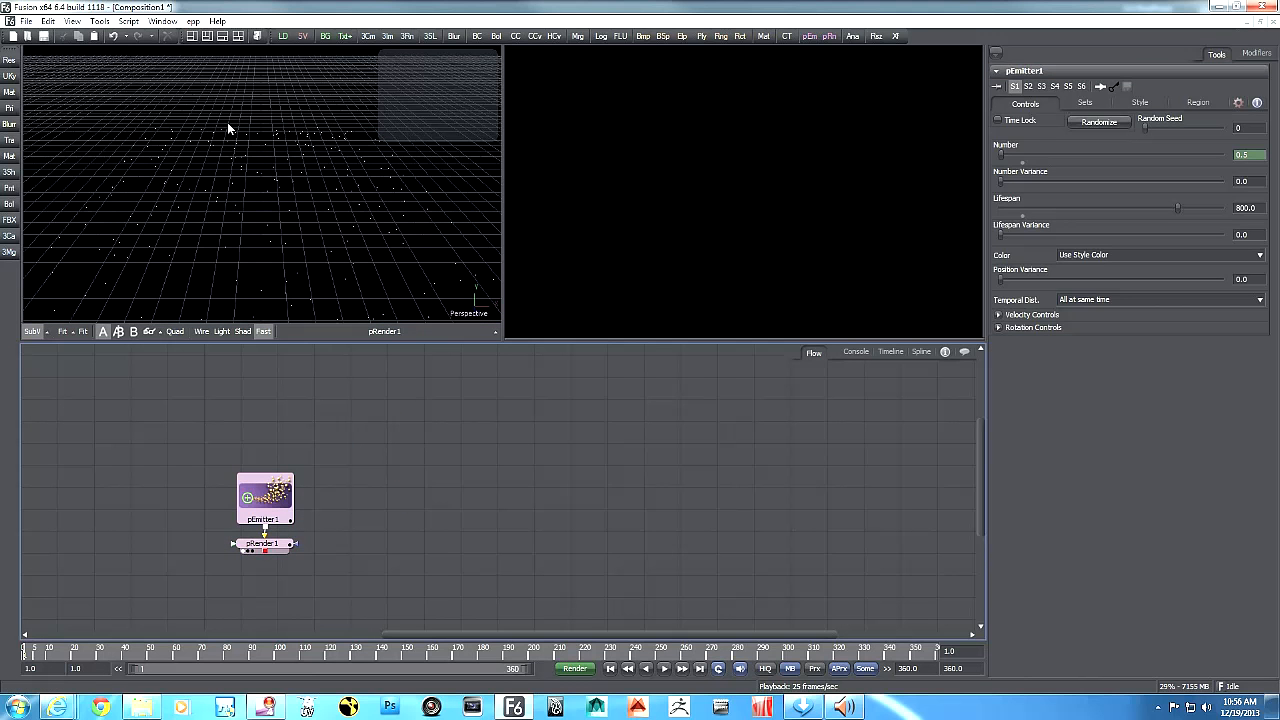
- Add three loaders for leaf_seven.png, leaf_one.png and leaf_three.png, and line them up in a row in the flow
left_click(283, 37)
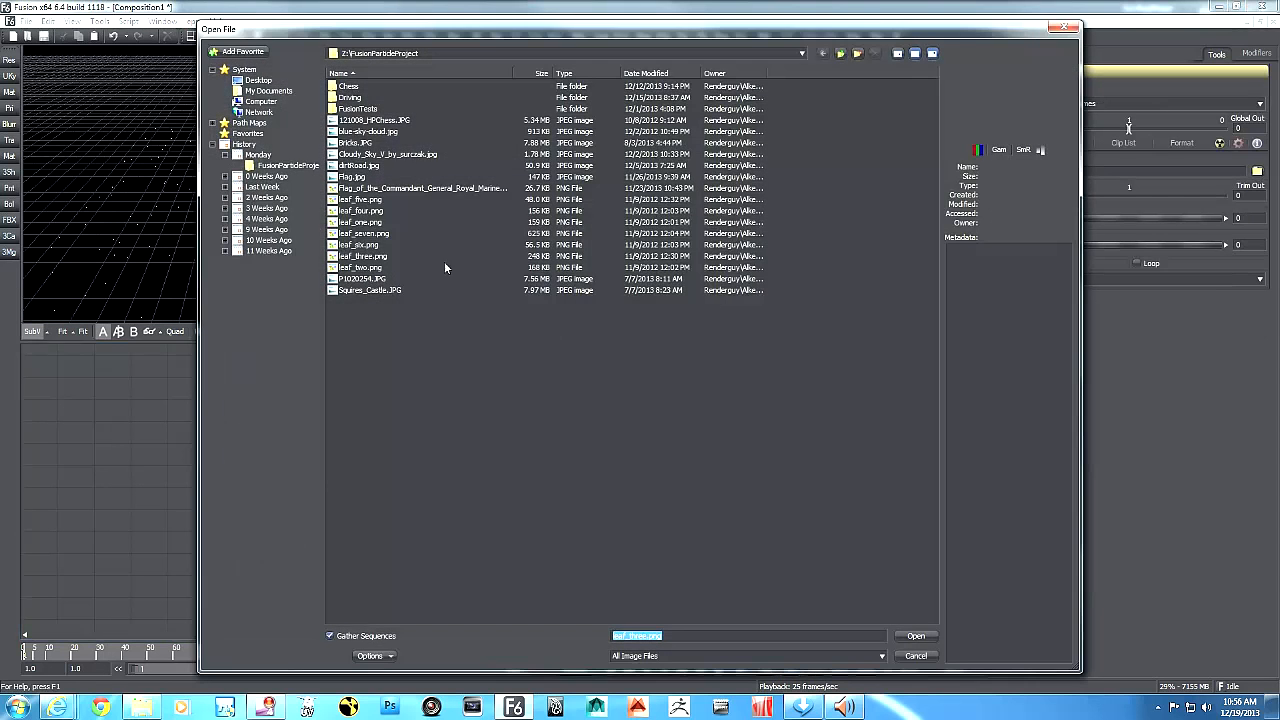
left_click(383, 234)
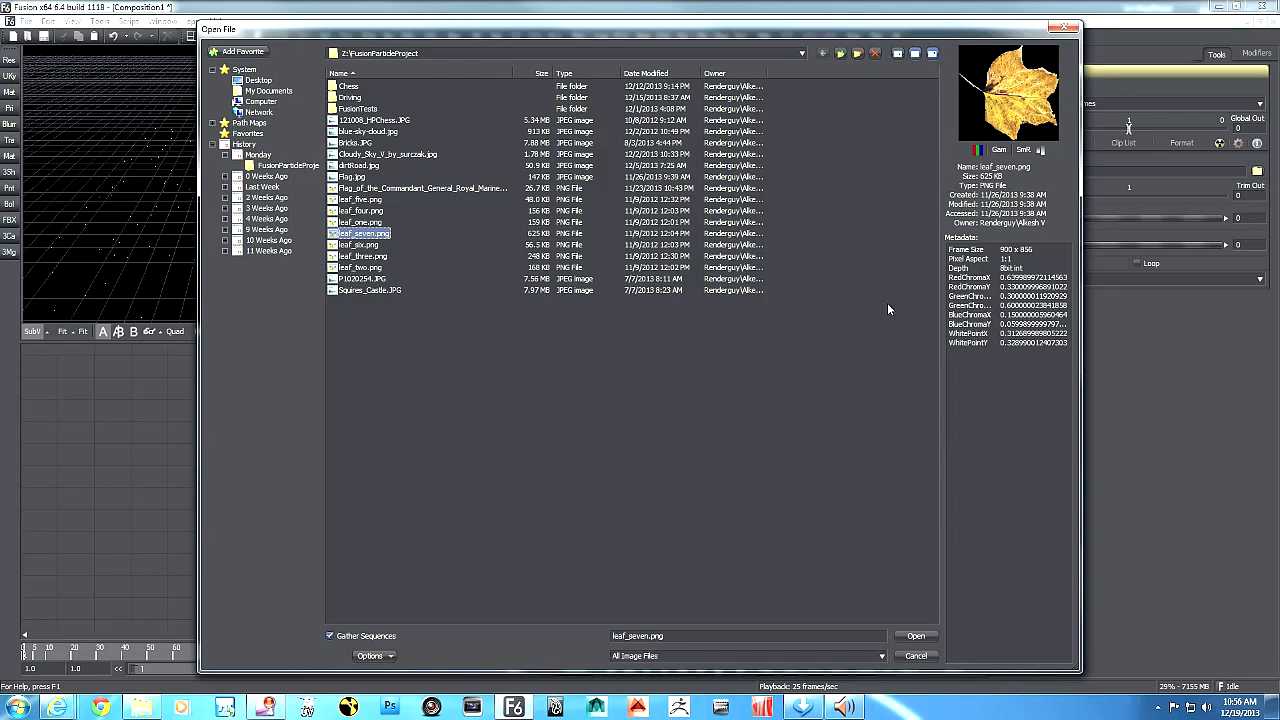
left_click(920, 636)
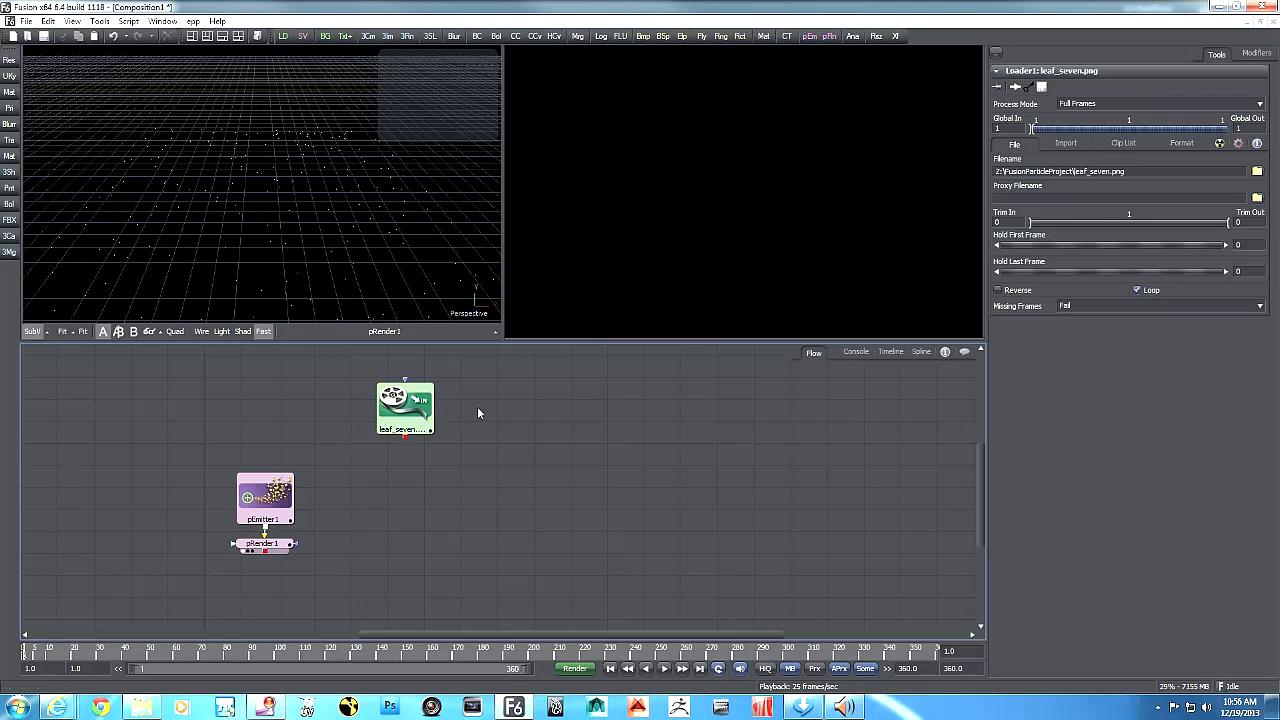
left_click(284, 37)
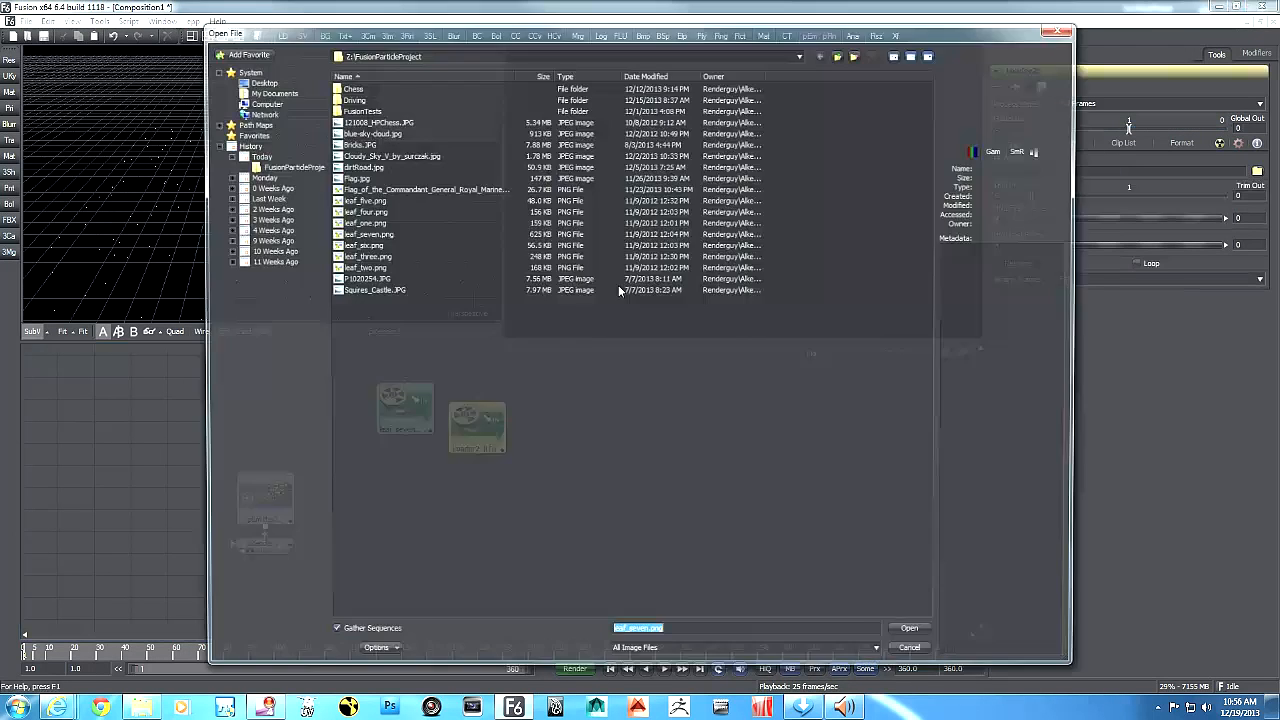
left_click(362, 222)
left_click(918, 637)
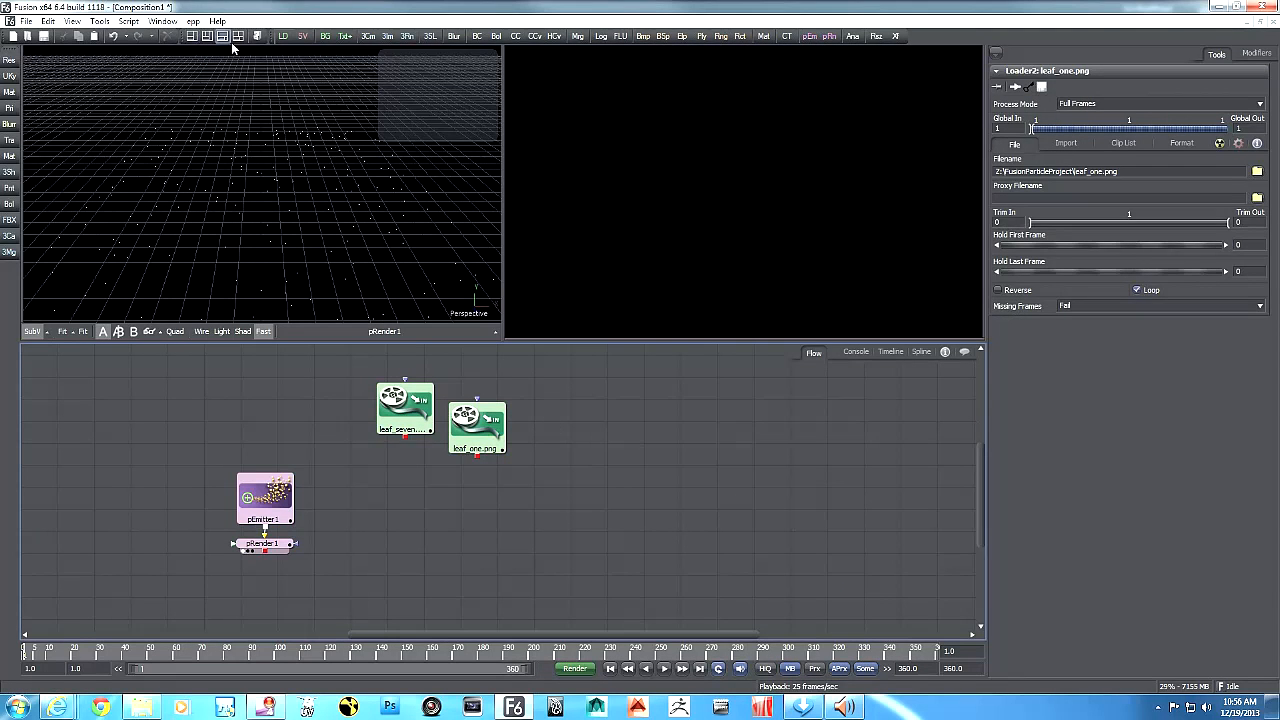
left_click(284, 37)
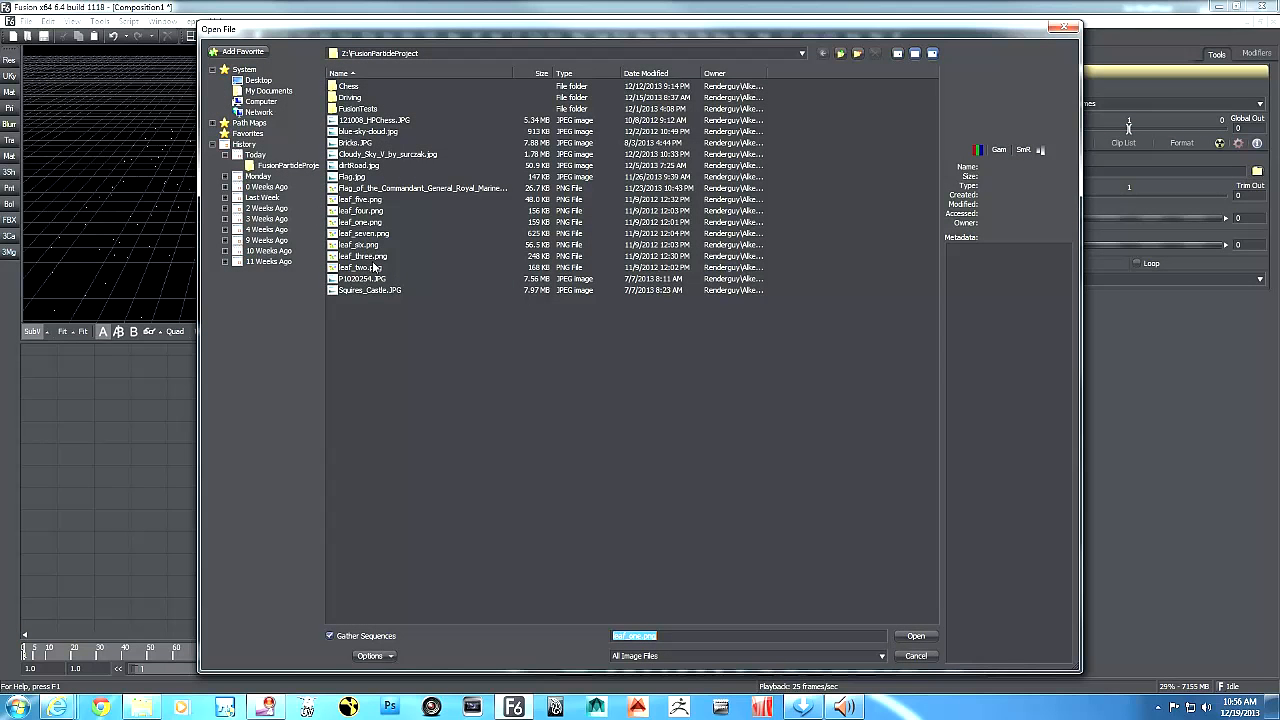
left_click(361, 257)
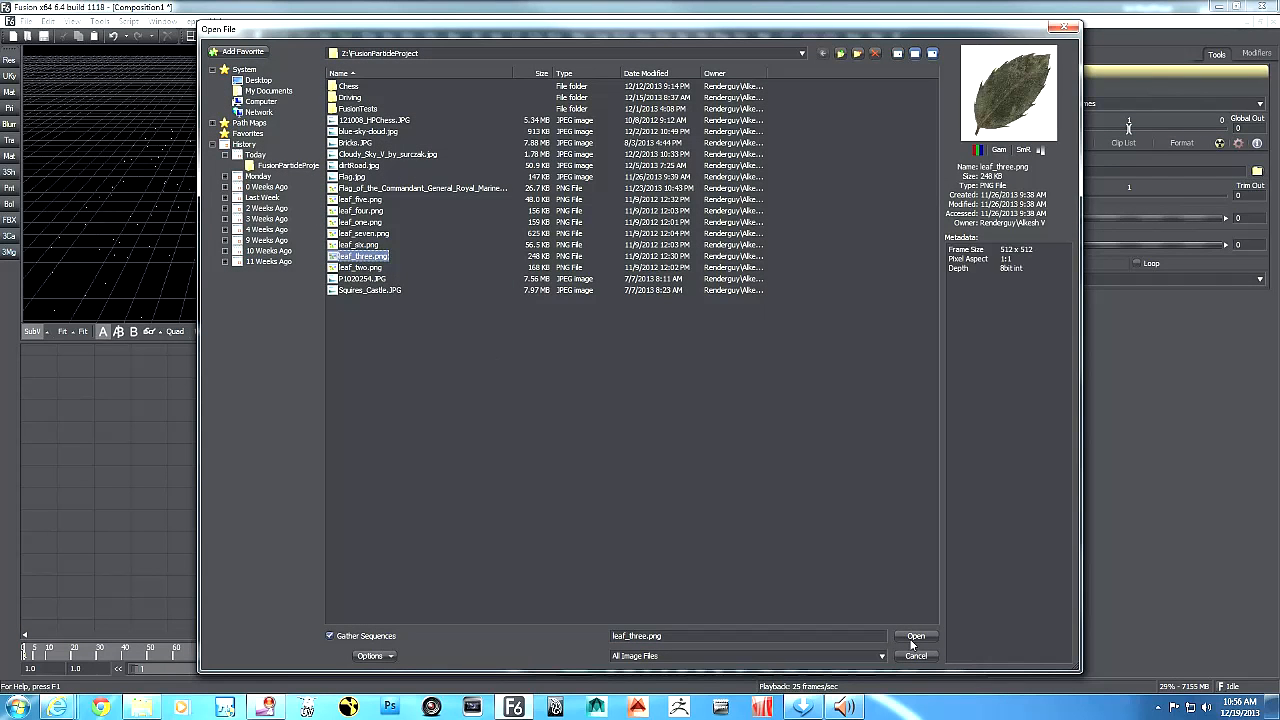
left_click(916, 636)
left_click_drag(548, 453, 558, 428)
left_click_drag(476, 430, 478, 408)
left_click(390, 412)
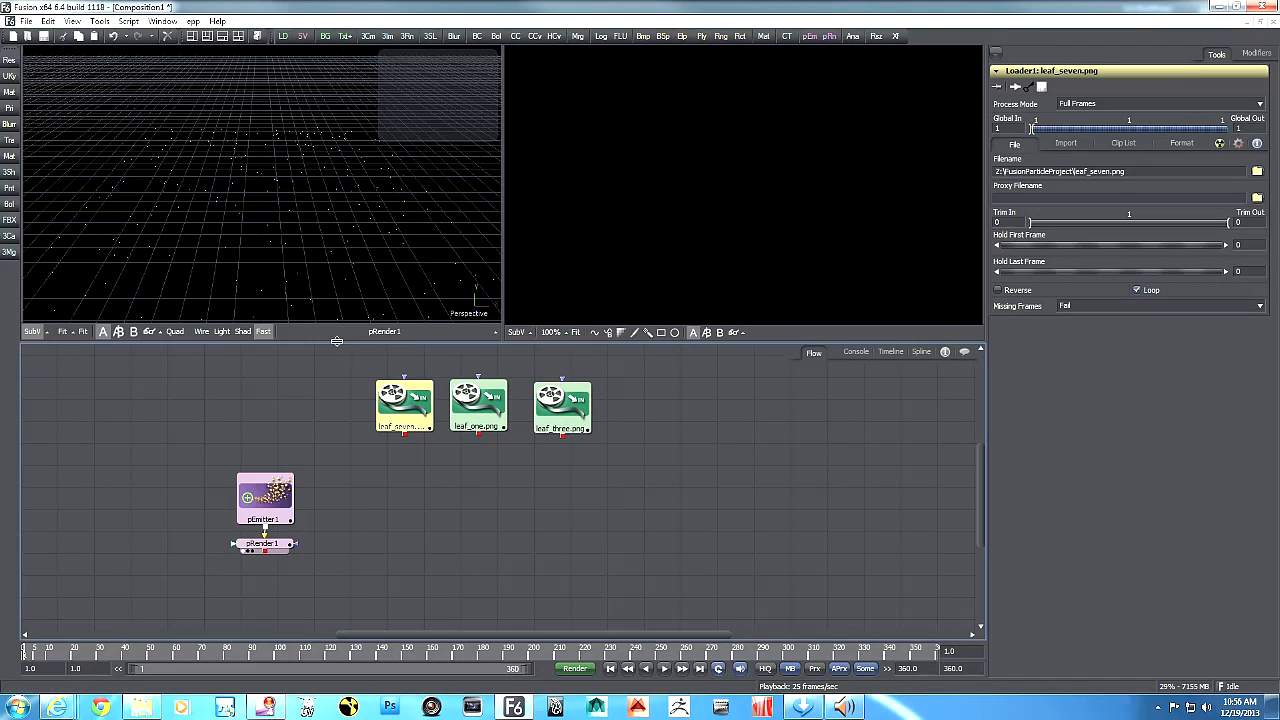
- Add a Shape 3D plane below the leaf_seven loader and place two copies of it below the other two loaders
left_click_drag(338, 198, 328, 174)
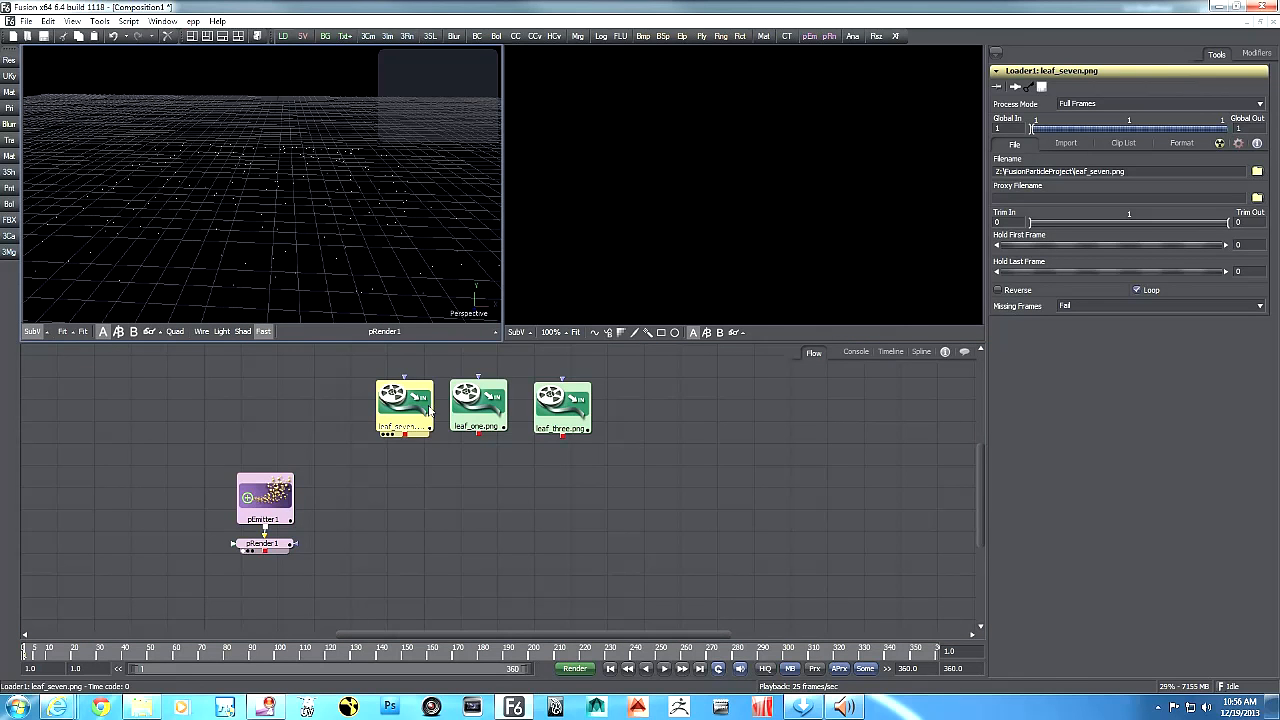
left_click(410, 465)
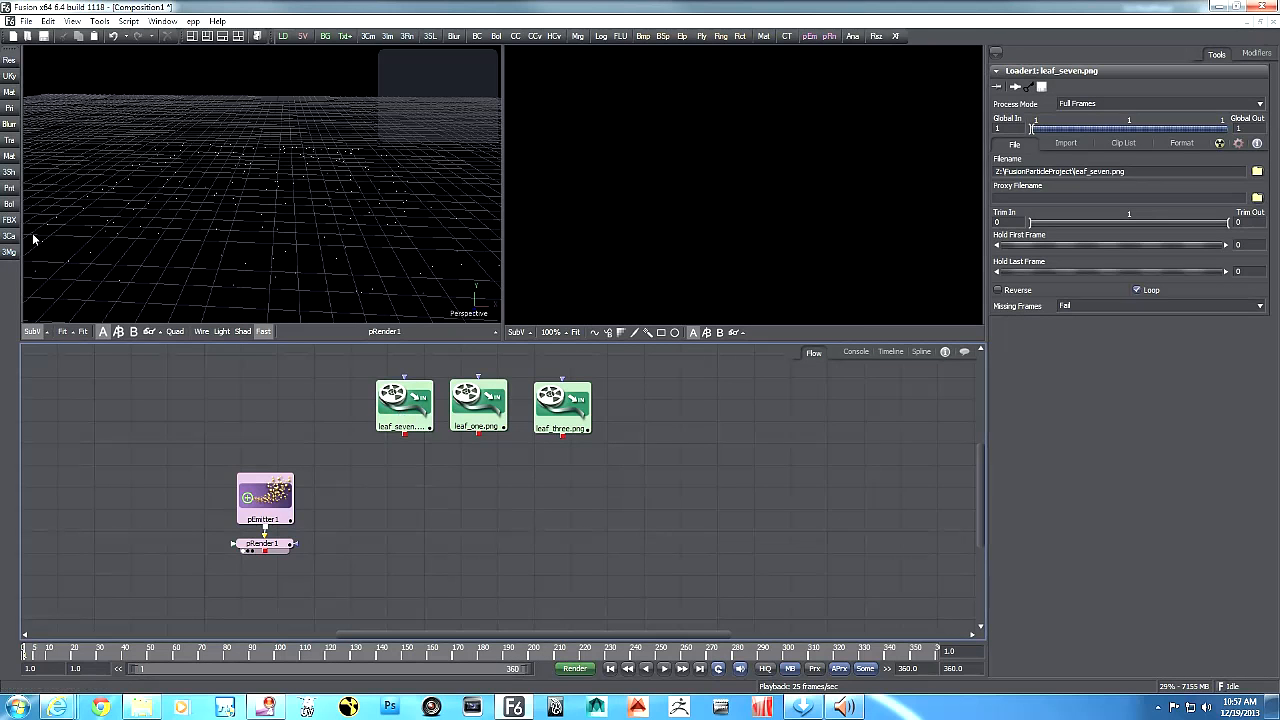
left_click(9, 172)
left_click_drag(421, 495, 391, 490)
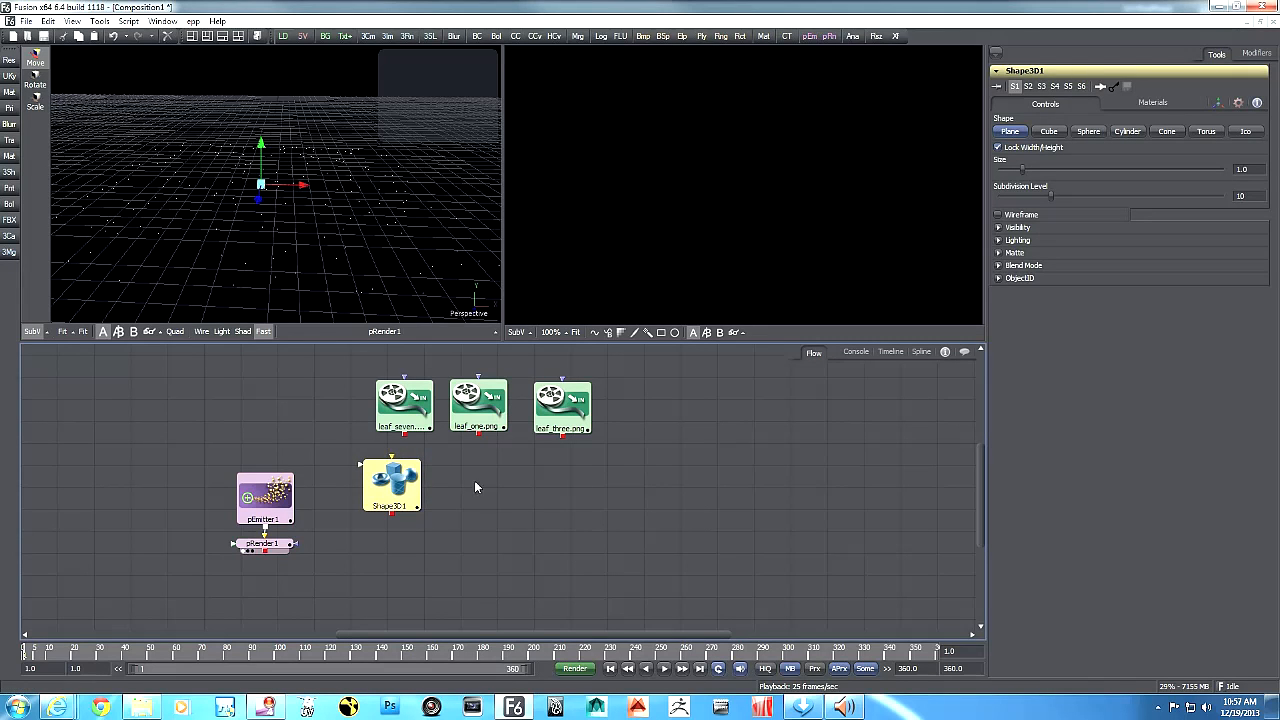
key("ctrl+v")
key("ctrl+v")
left_click_drag(475, 495, 478, 479)
left_click_drag(560, 500, 559, 481)
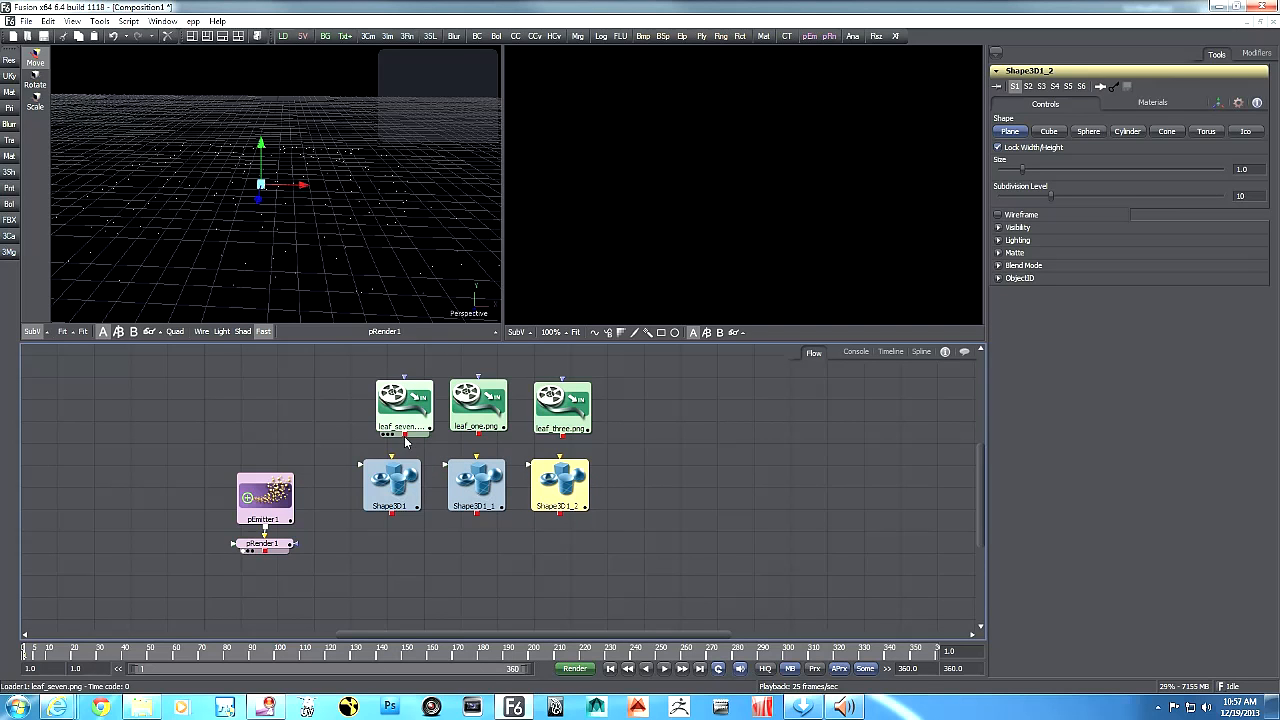
- Connect each leaf loader to the Shape 3D node below it and show the leaf_three shape in the second viewer
left_click_drag(404, 432, 391, 482)
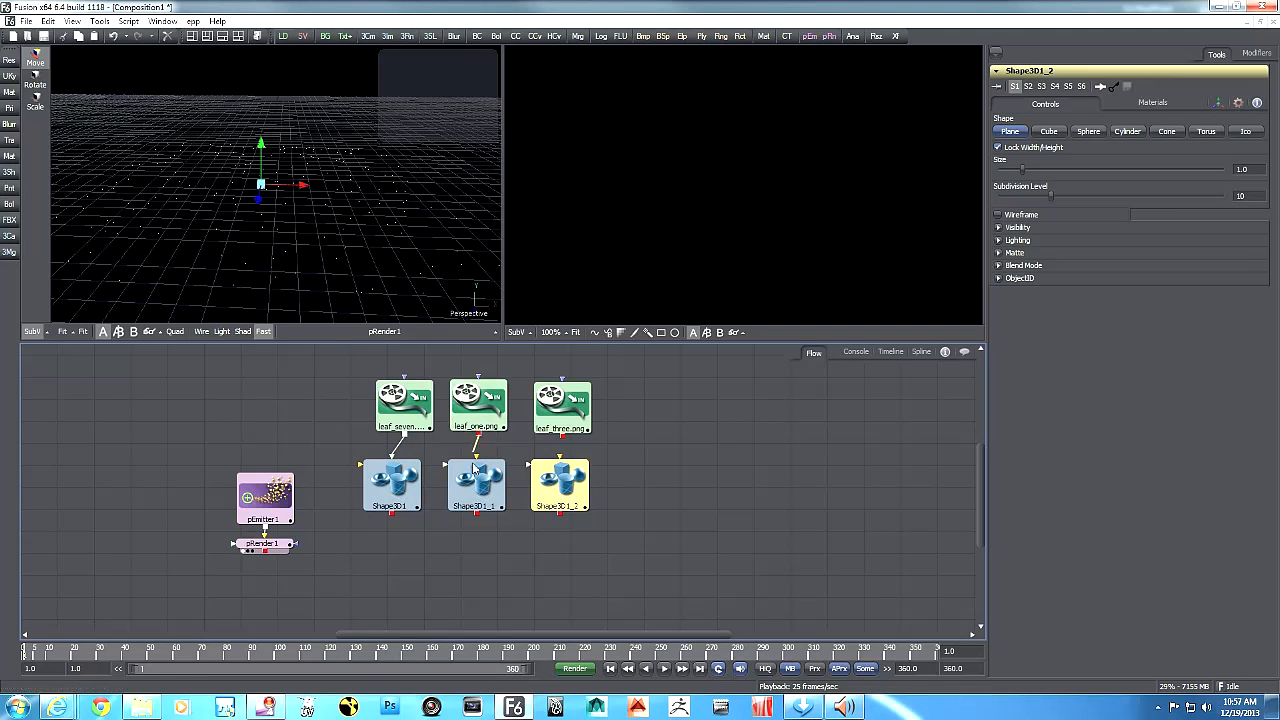
left_click_drag(479, 440, 476, 482)
left_click_drag(562, 440, 766, 194)
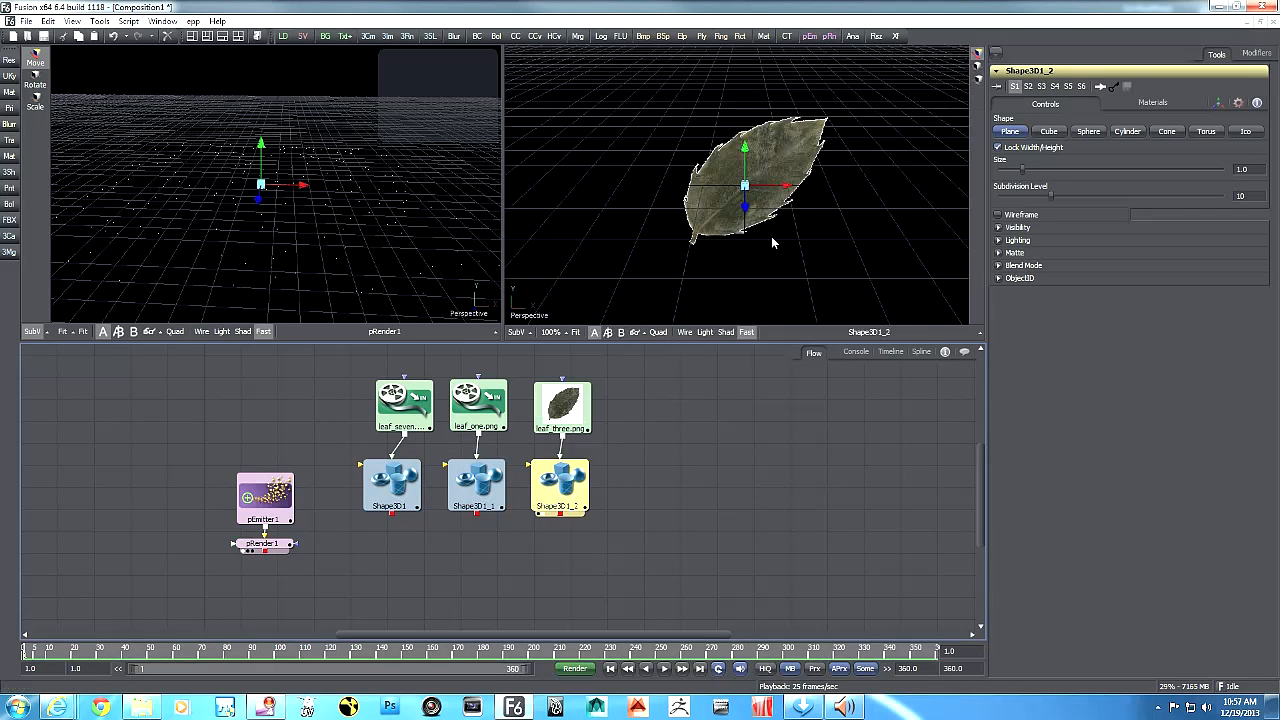
left_click_drag(816, 254, 629, 215)
left_click_drag(754, 255, 792, 190)
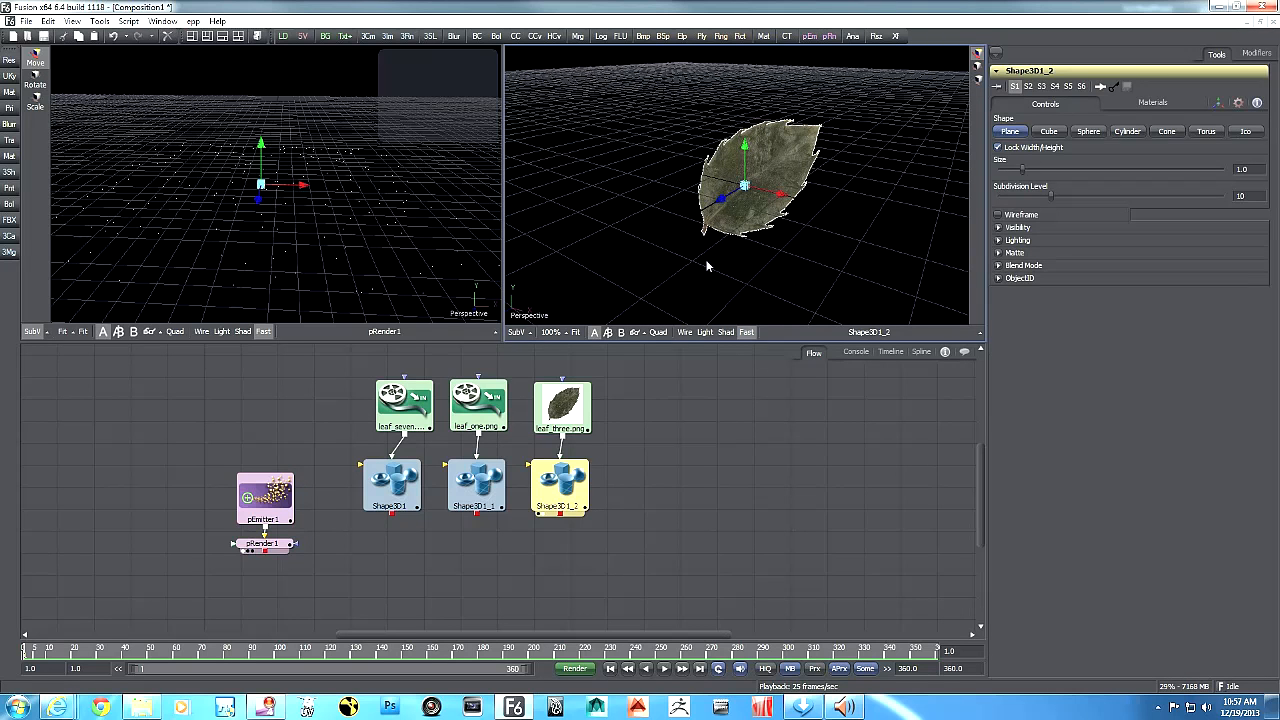
- Enable Post-Multiply by Alpha in the import settings of the leaf_three, leaf_one and leaf_seven loaders
left_click(562, 408)
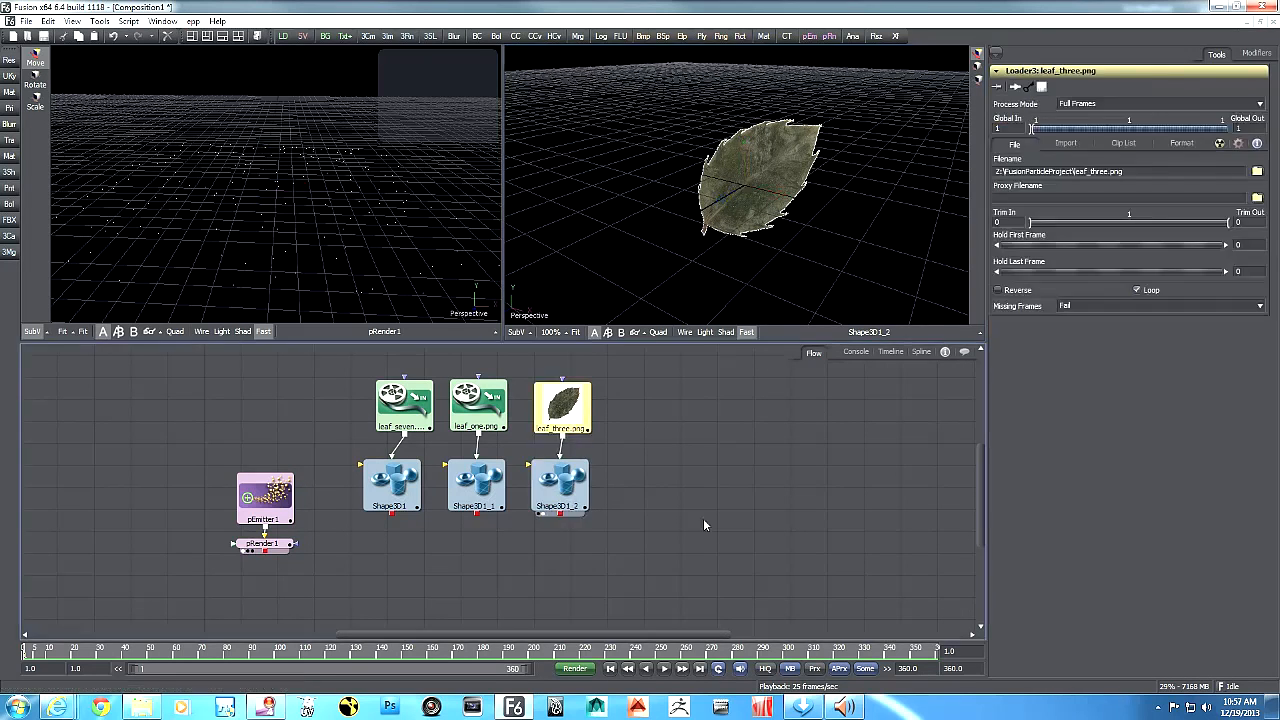
left_click(1066, 144)
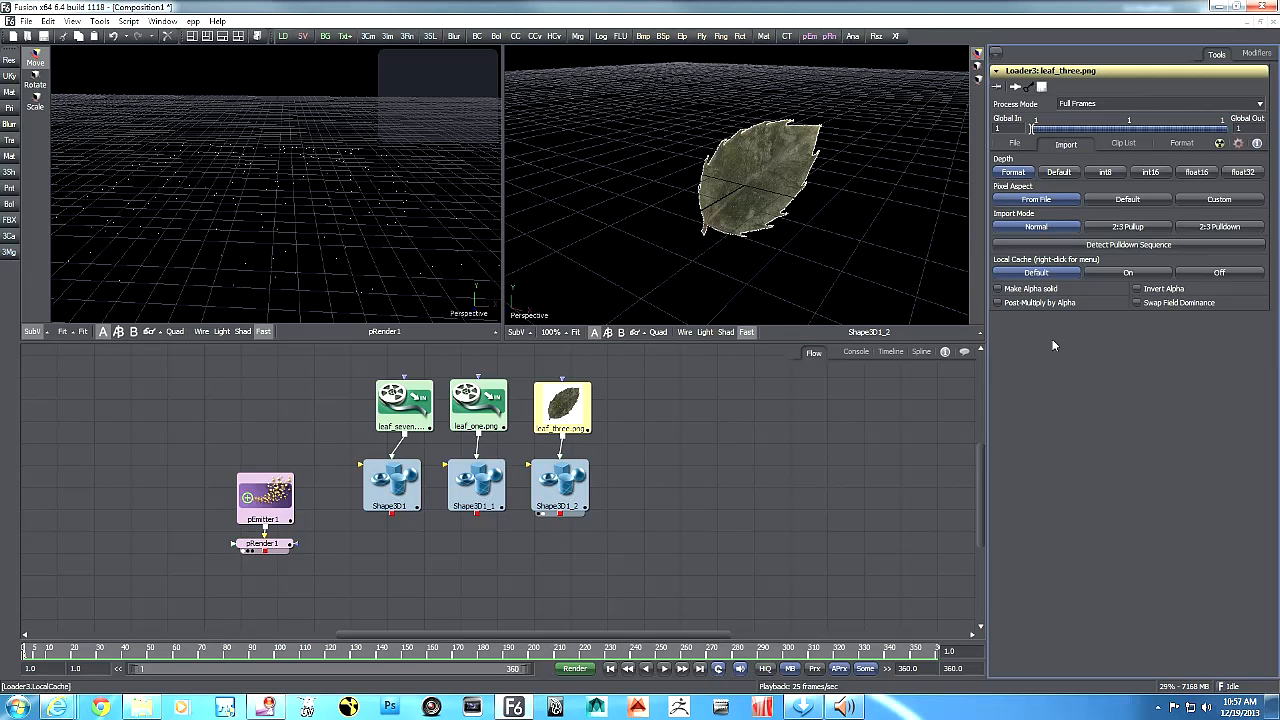
left_click(998, 302)
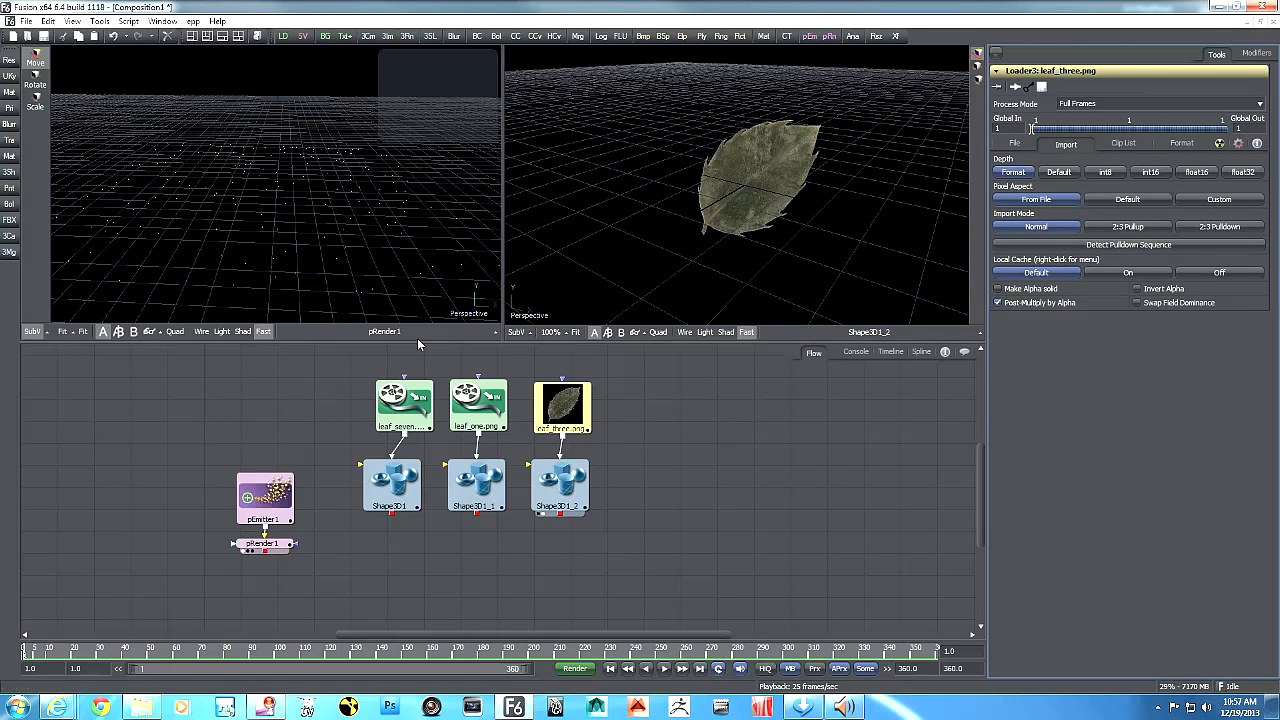
left_click(479, 419)
left_click(1070, 146)
left_click(998, 302)
left_click(404, 410)
left_click(1066, 144)
left_click(998, 302)
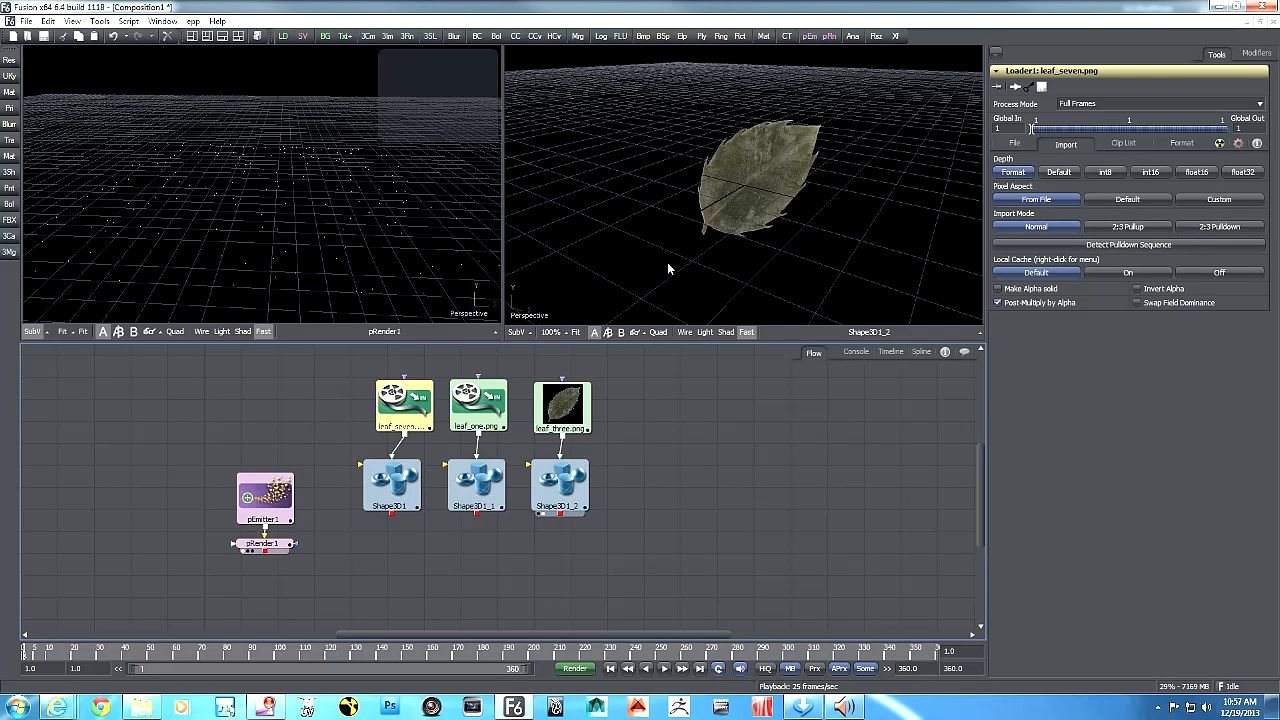
- Set the X rotation of the leaf Shape 3D planes to -90 so they lie flat
left_click(560, 485)
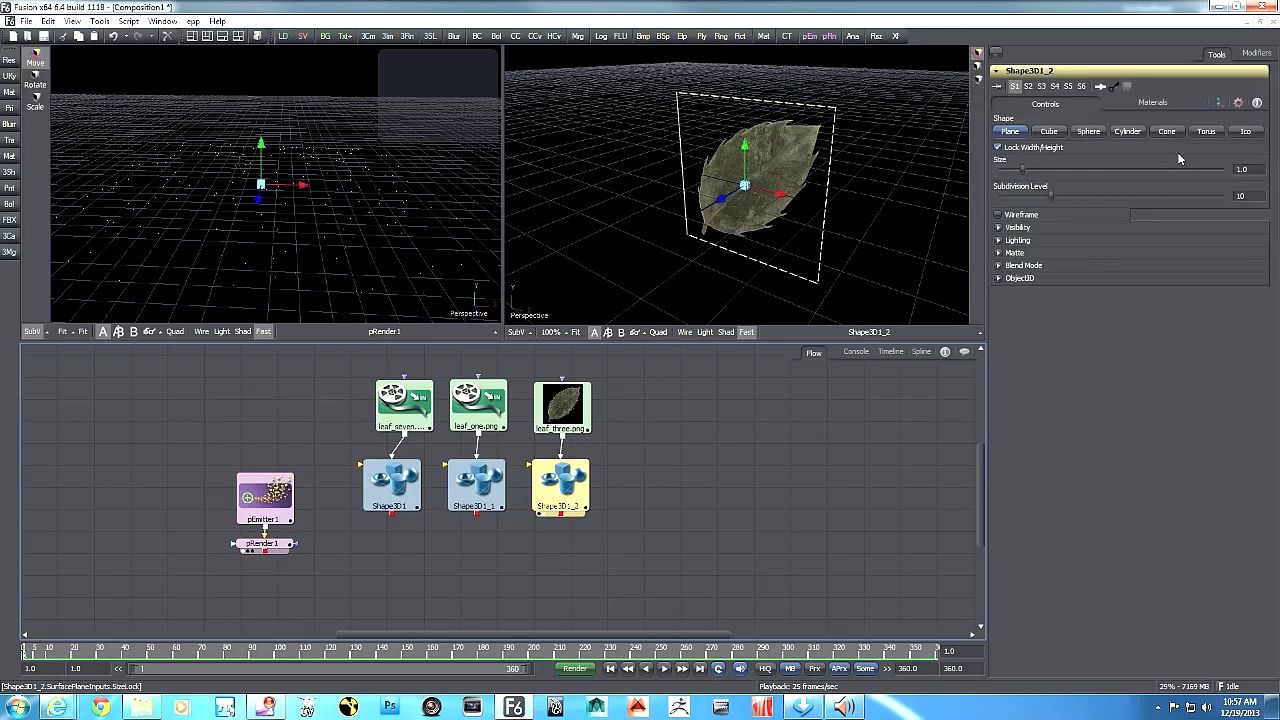
left_click(1249, 269)
type("-90")
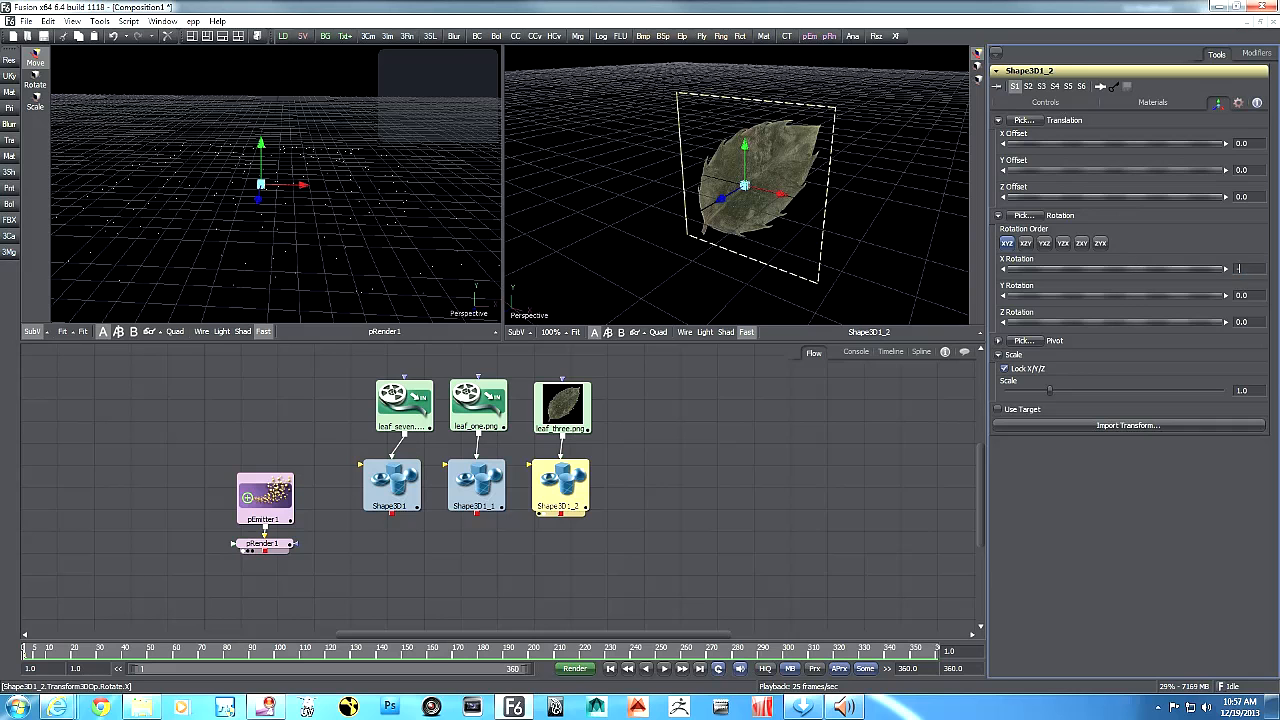
key("Tab")
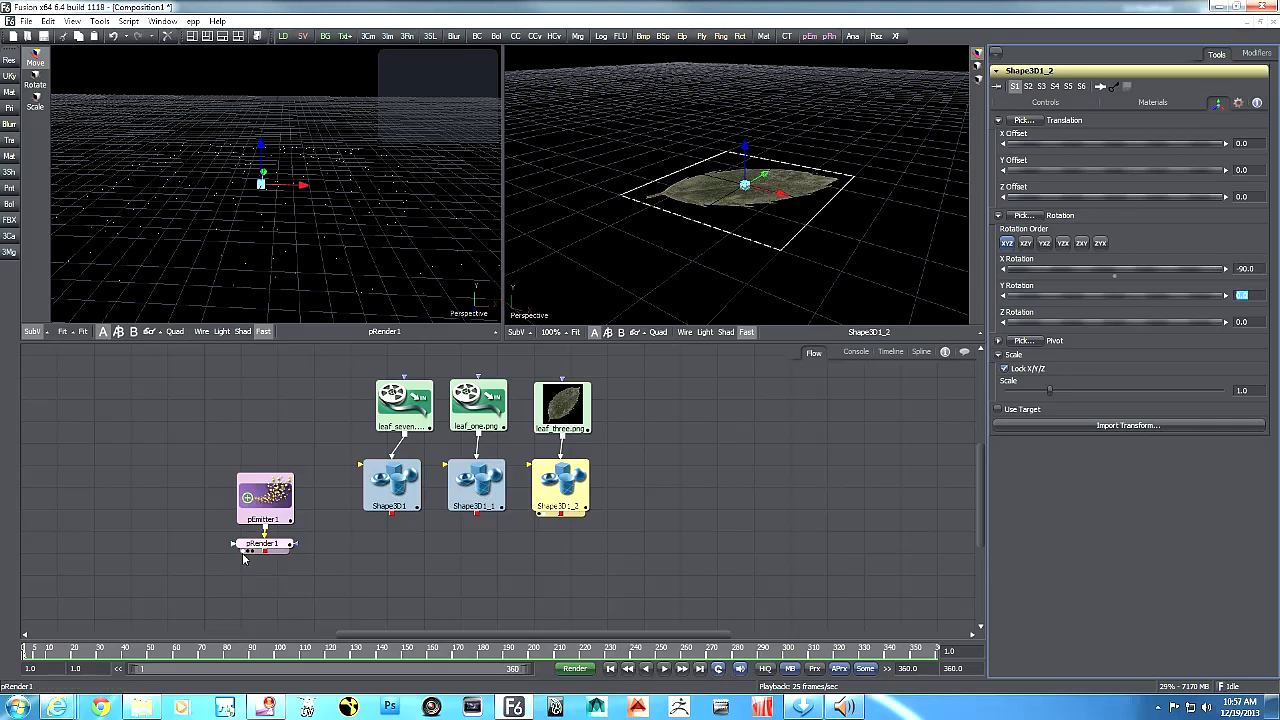
left_click(476, 485)
left_click(1218, 103)
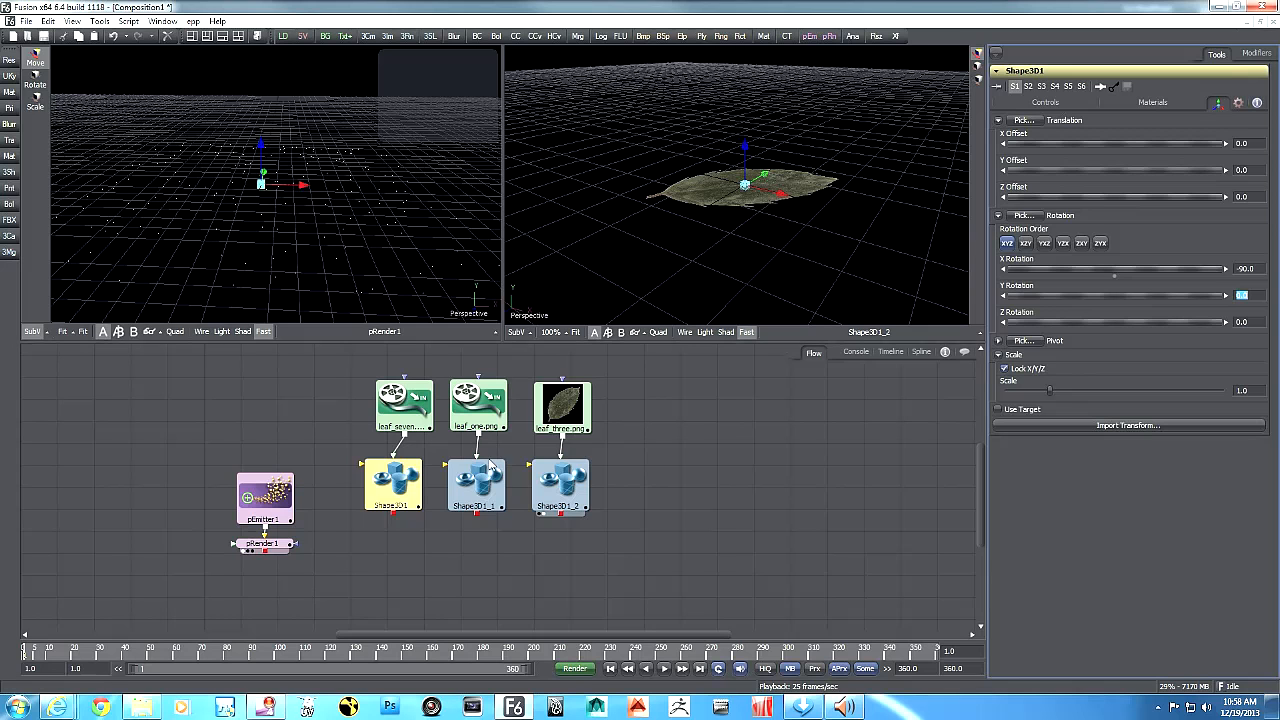
- Show the leaf_one and leaf_seven shapes in the second viewer and inspect the leaf from another angle
left_click_drag(475, 487, 738, 152)
left_click_drag(420, 500, 698, 208)
left_click_drag(425, 461, 680, 258)
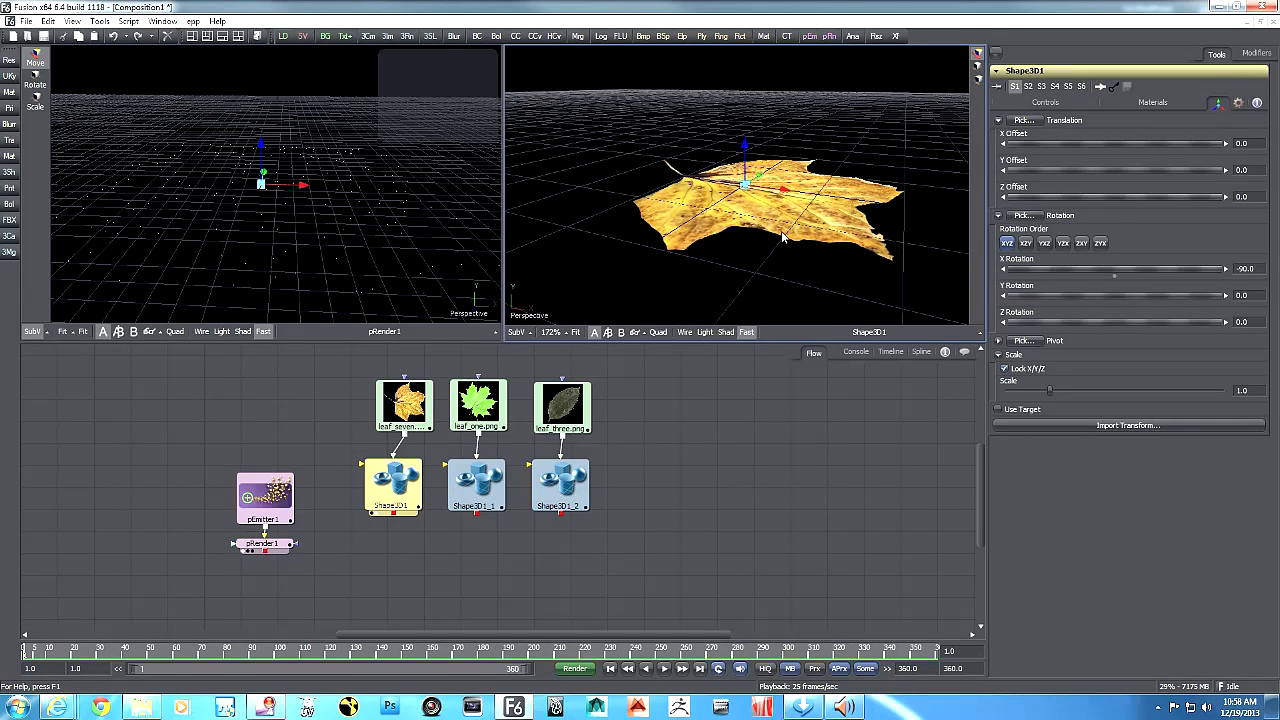
- Add a Displace 3D node and place it below the Shape3D1 node in the flow
left_click(388, 550)
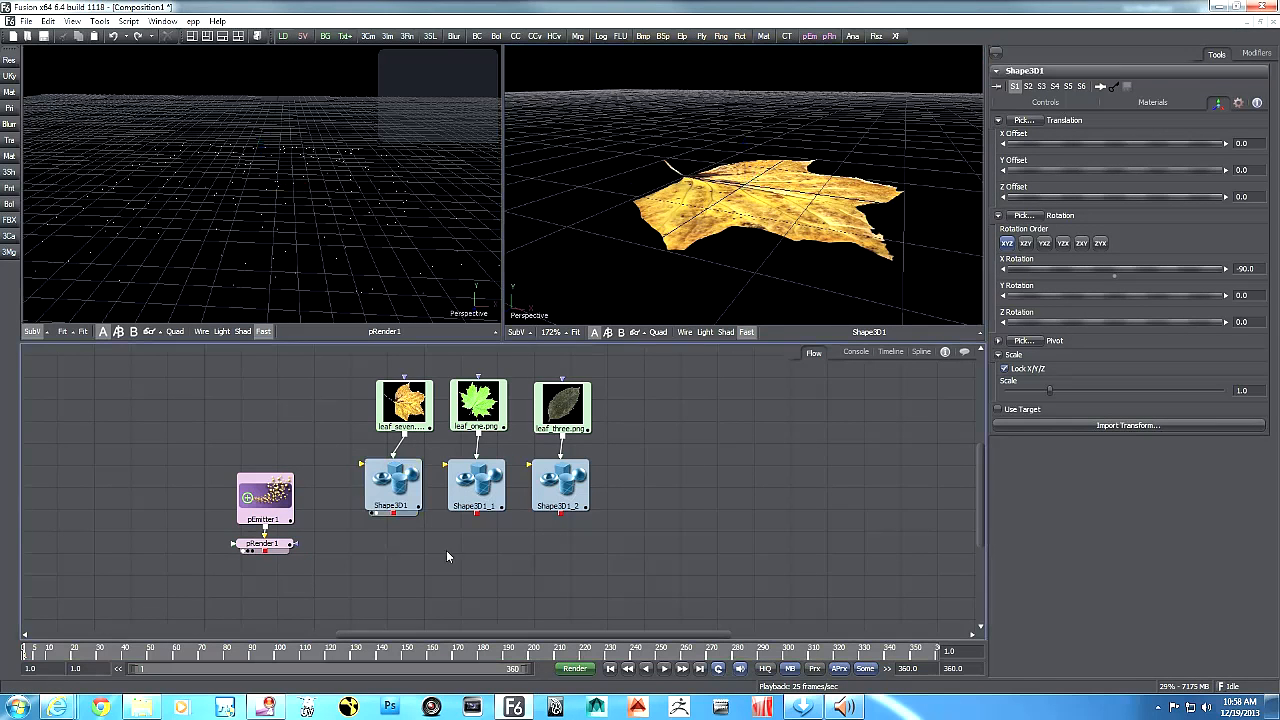
key("ctrl+space")
type("d")
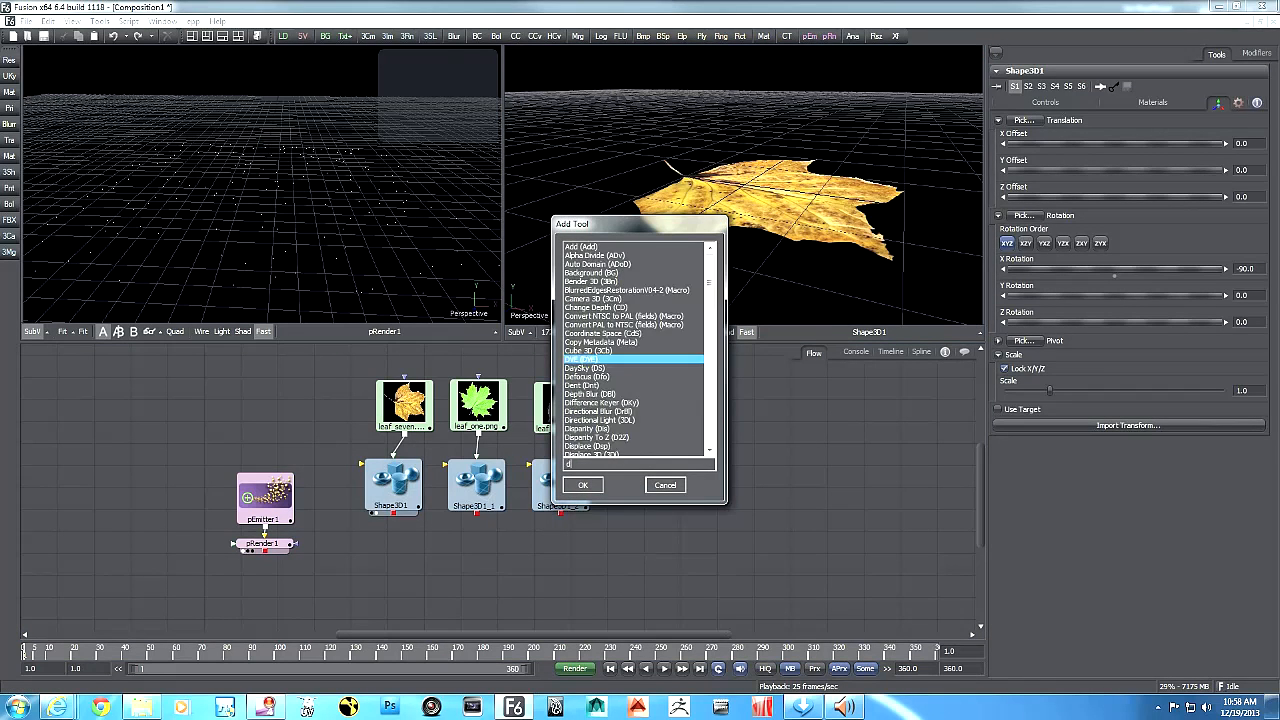
type("isp")
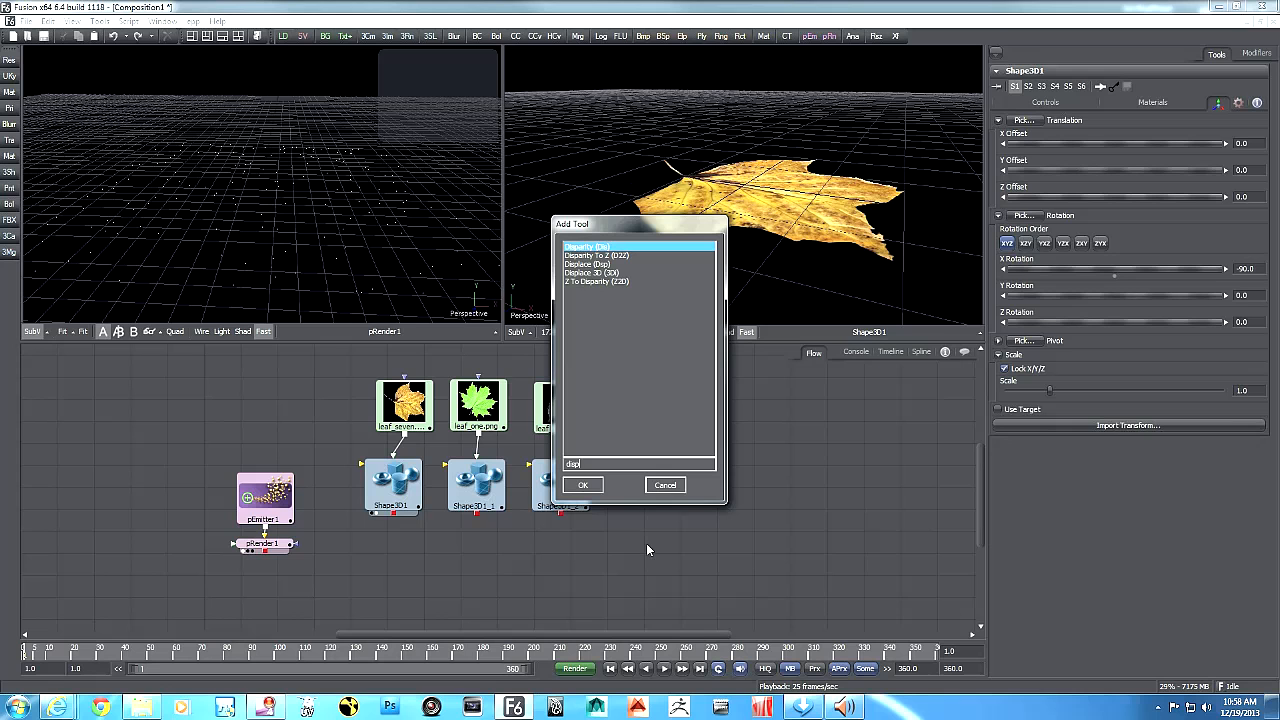
left_click(605, 273)
left_click_drag(386, 551, 401, 575)
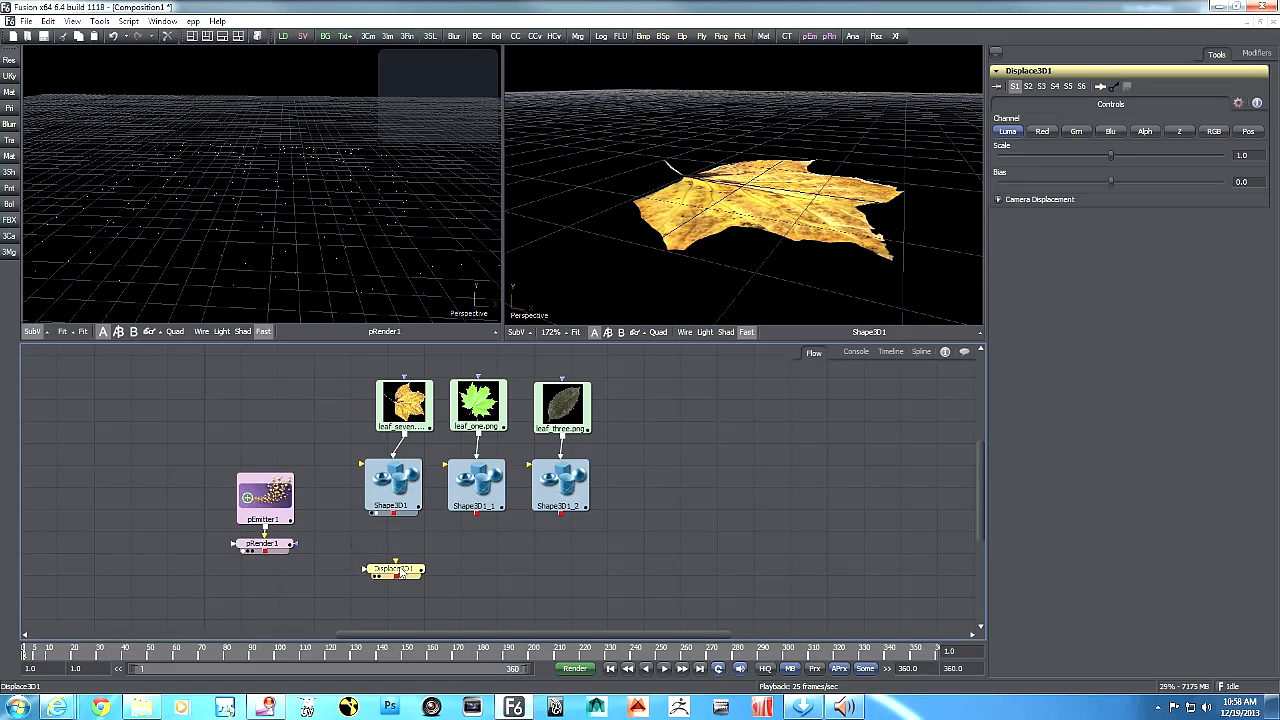
left_click(467, 565)
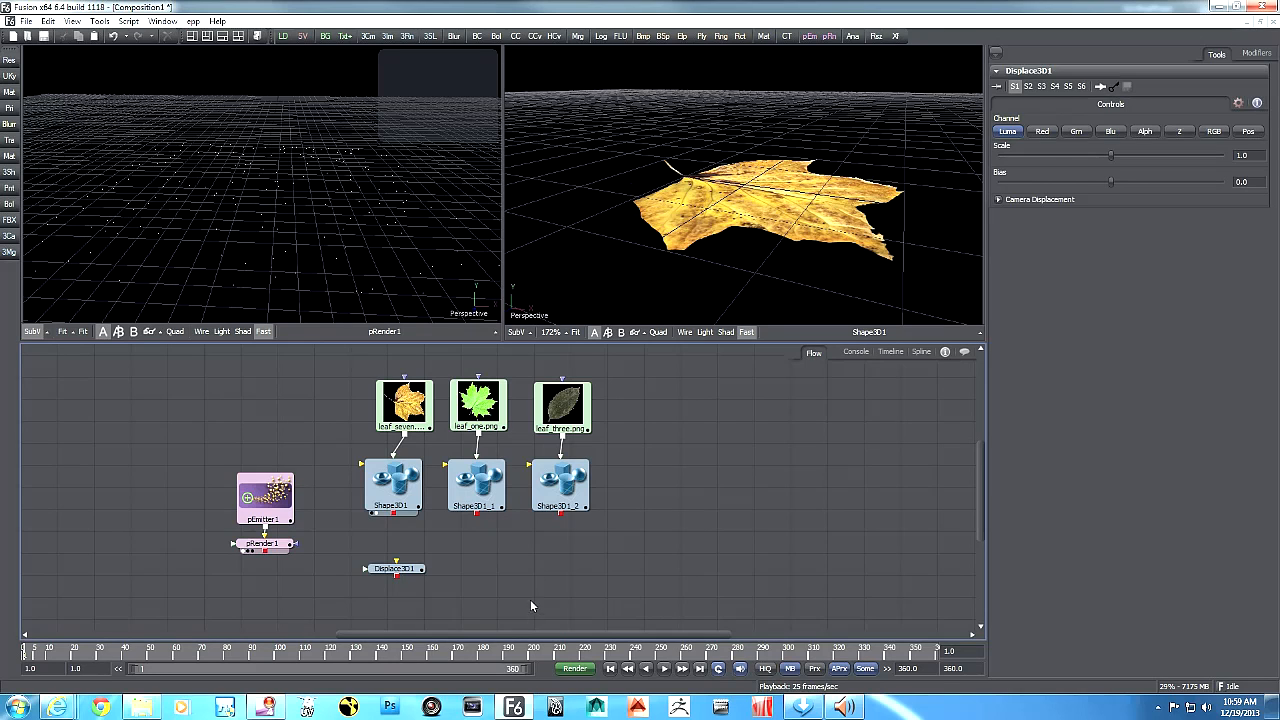
- Paste two instances of Displace3D1 and place them below the Shape3D1_1 and Shape3D1_2 nodes
key("ctrl+shift+v")
left_click(552, 564)
key("ctrl+shift+v")
left_click_drag(475, 568, 487, 556)
left_click(560, 567)
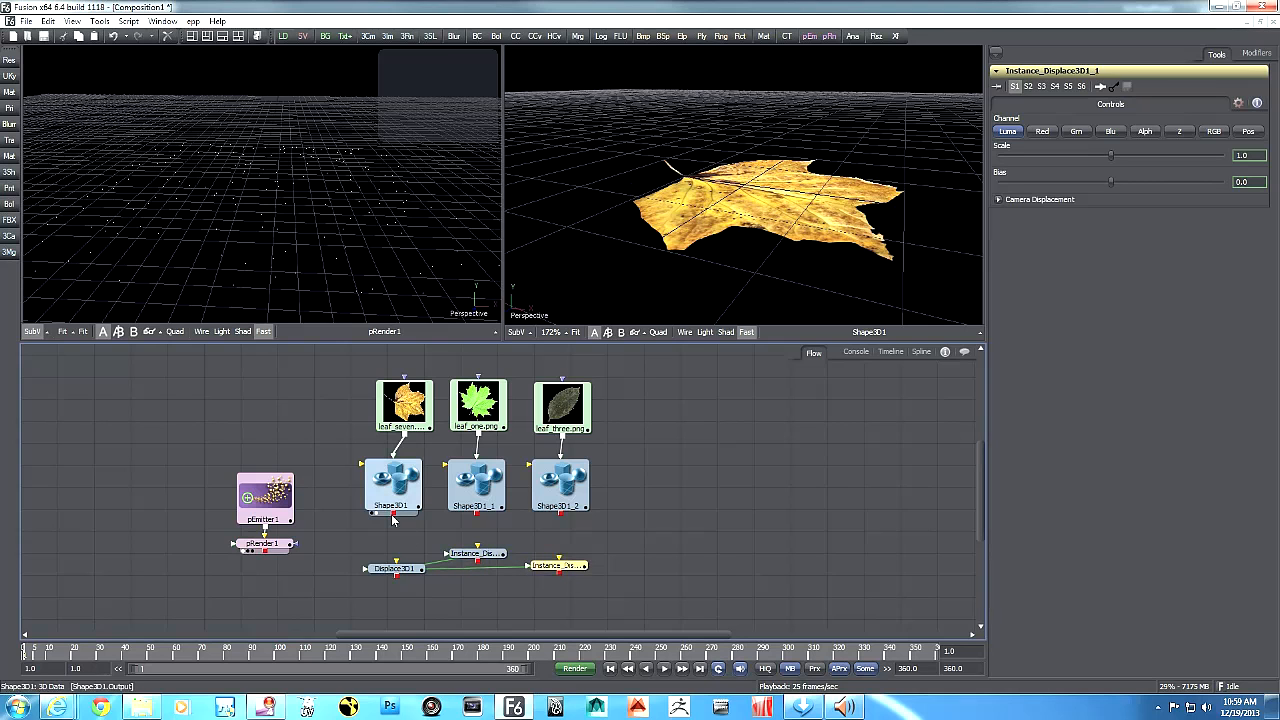
- Connect each leaf Shape 3D node to the displace node below it, and check displaced leaves in the second viewer
left_click_drag(395, 515, 395, 566)
left_click_drag(477, 515, 478, 553)
left_click_drag(560, 512, 722, 225)
left_click_drag(487, 558, 787, 170)
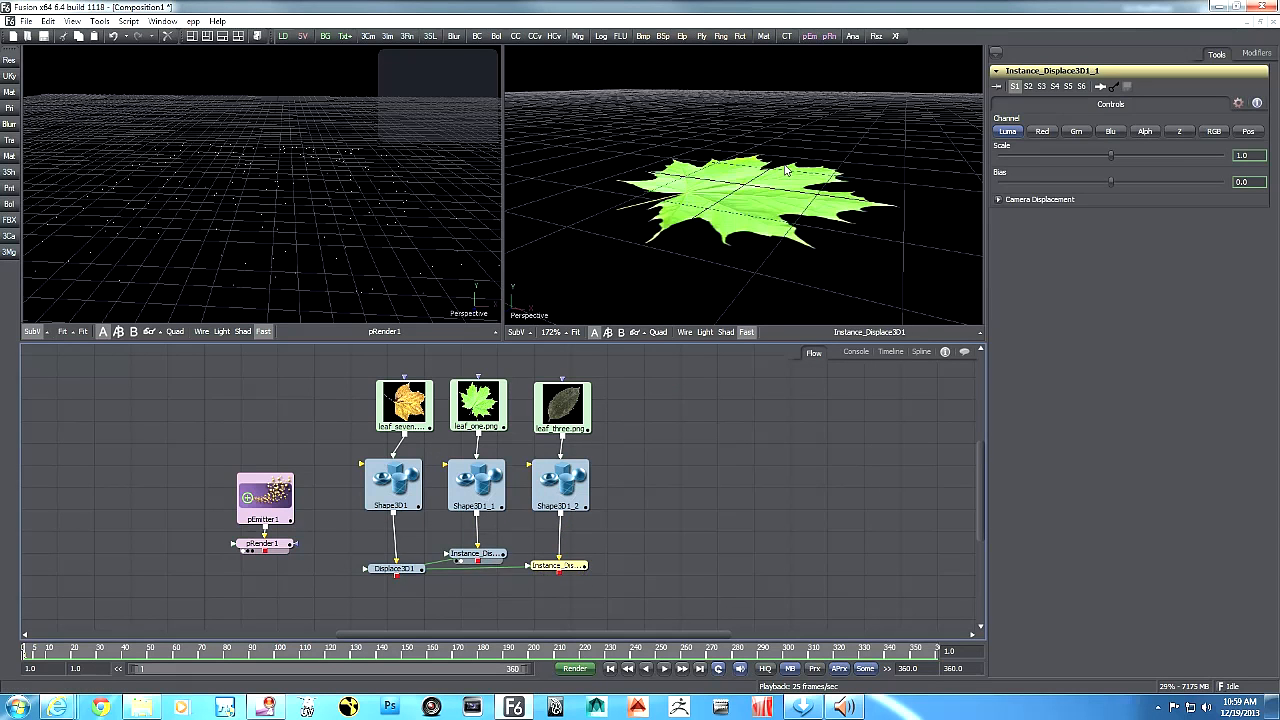
left_click_drag(397, 575, 725, 240)
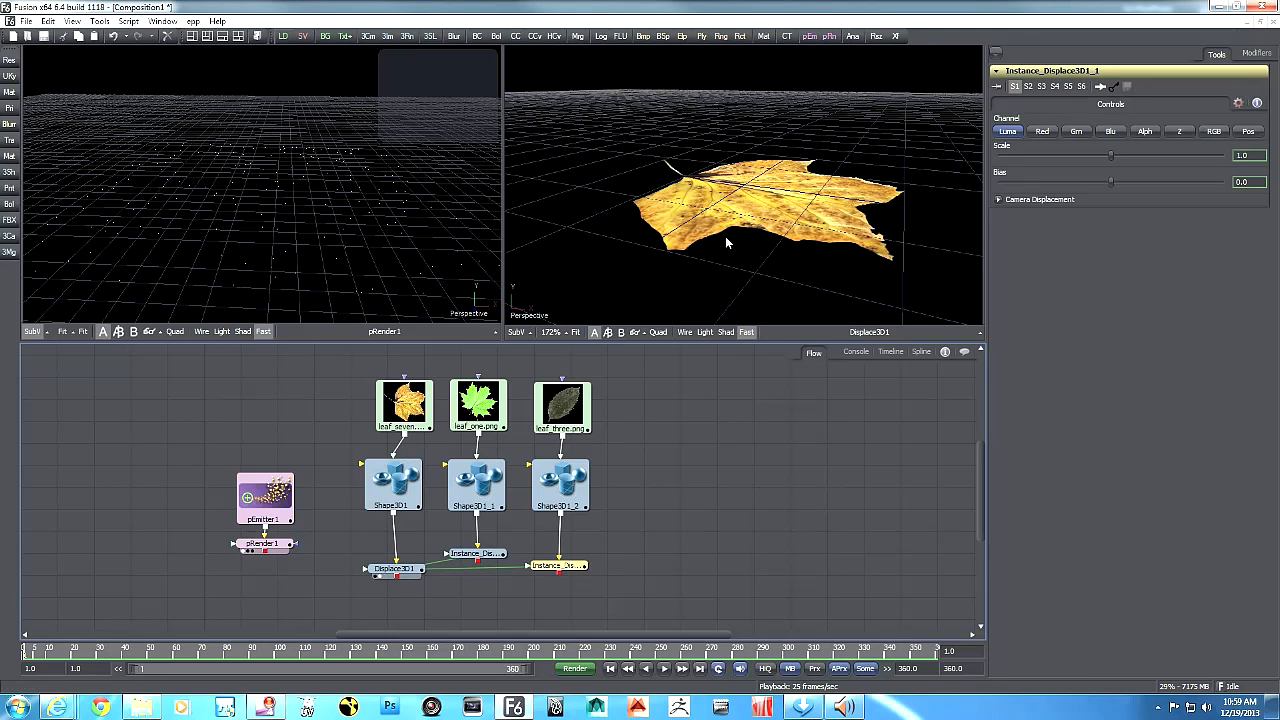
- Add a FastNoise node beside the displace nodes and show it in the first viewer
left_click(670, 552)
key("ctrl+space")
type("fast")
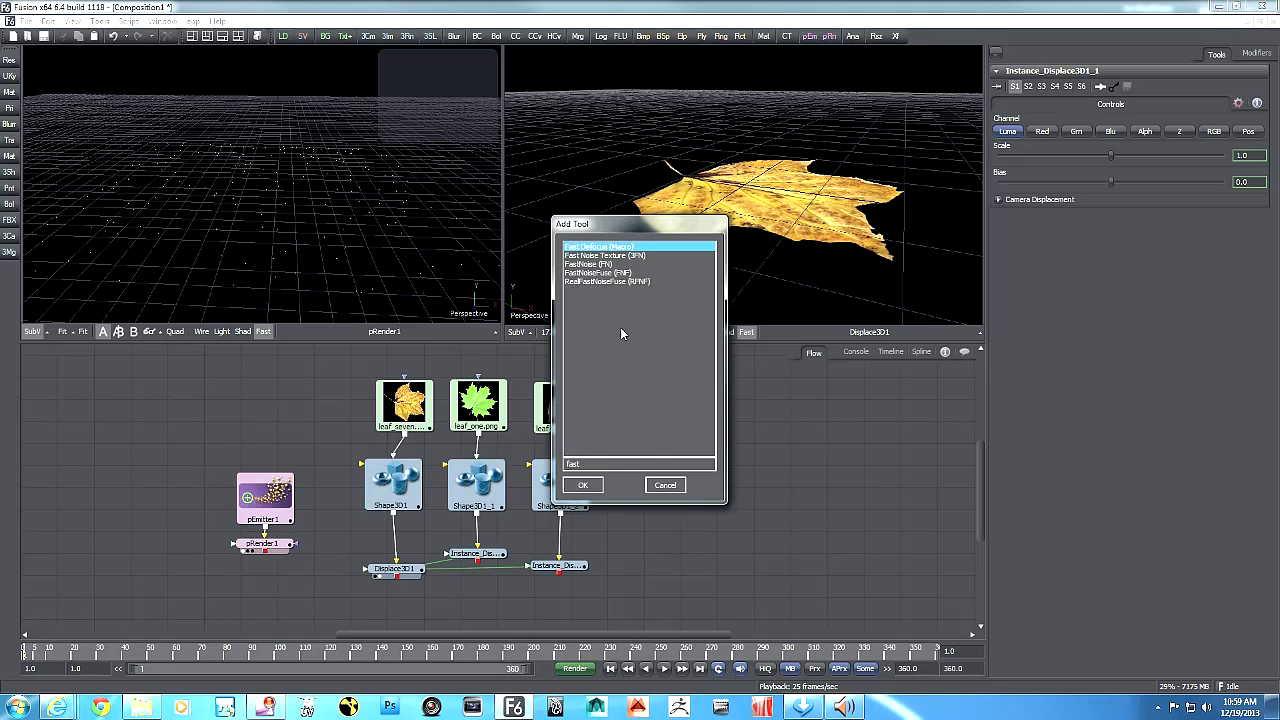
left_click(589, 263)
left_click(584, 486)
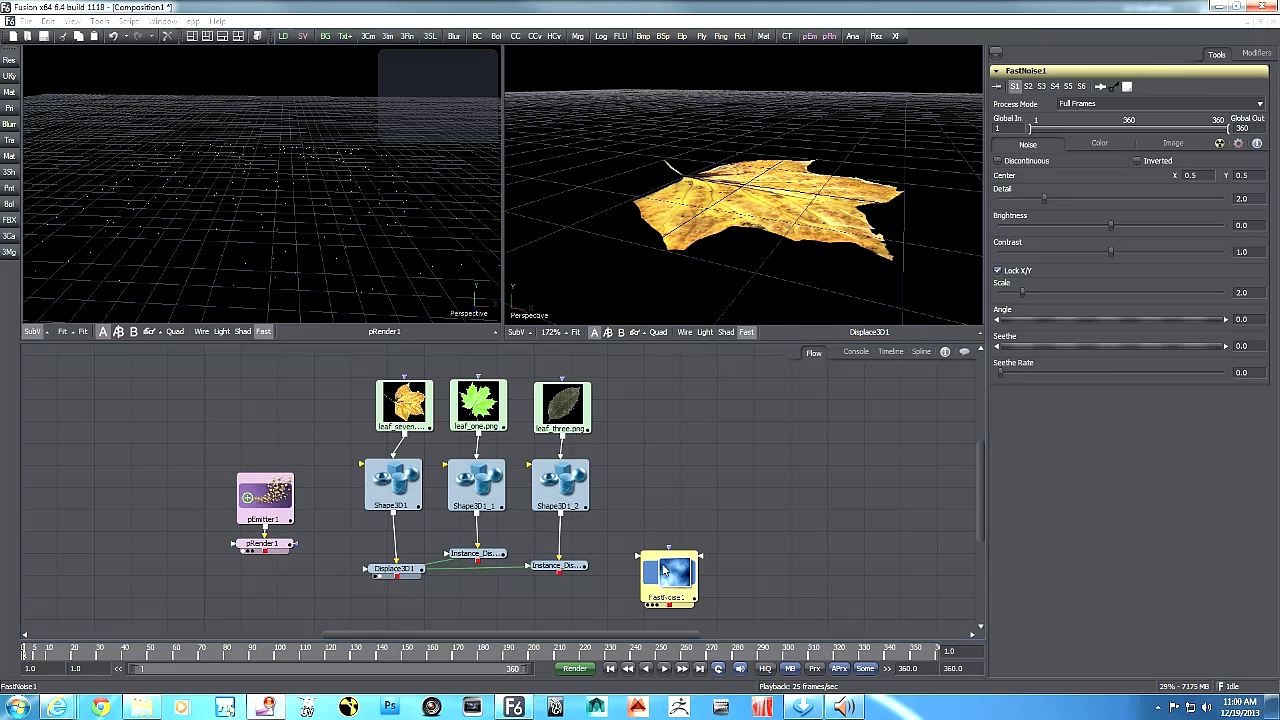
left_click_drag(662, 569, 220, 221)
mouse_move(666, 579)
left_mouse_down()
mouse_move(683, 518)
mouse_move(660, 571)
left_mouse_up()
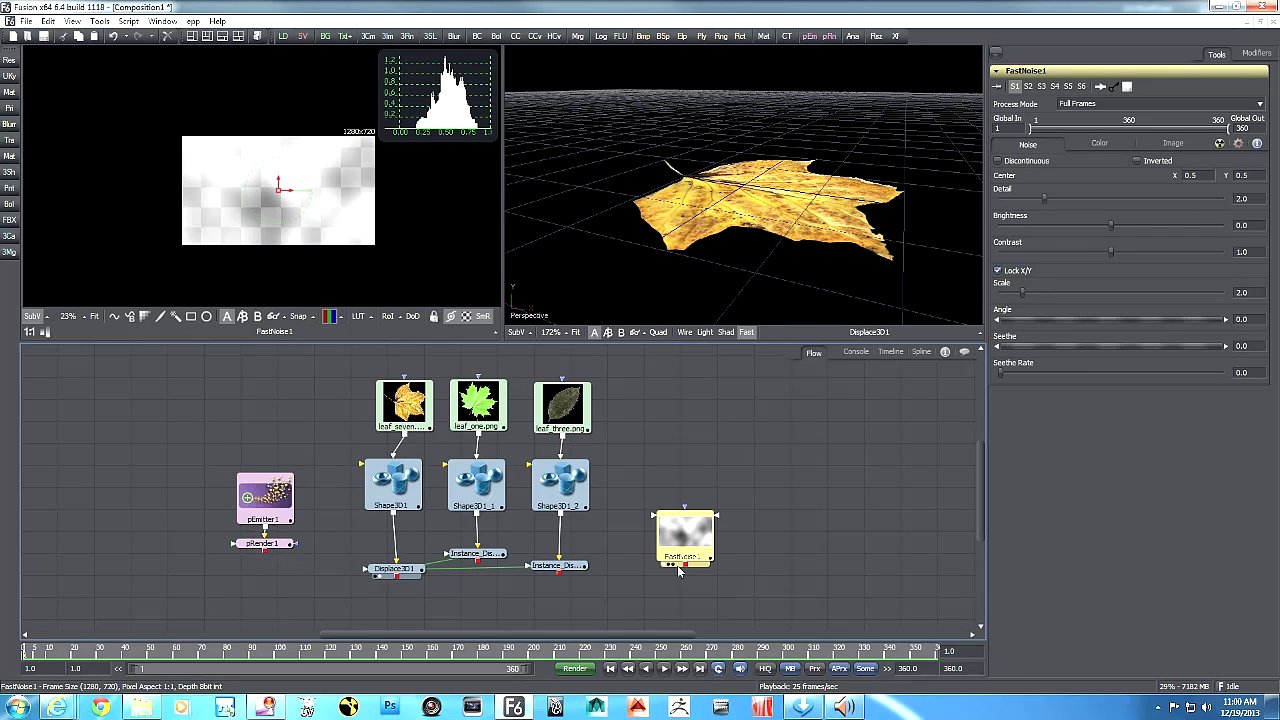
- Connect the FastNoise1 output to the image inputs of all three displace nodes
left_click(553, 568)
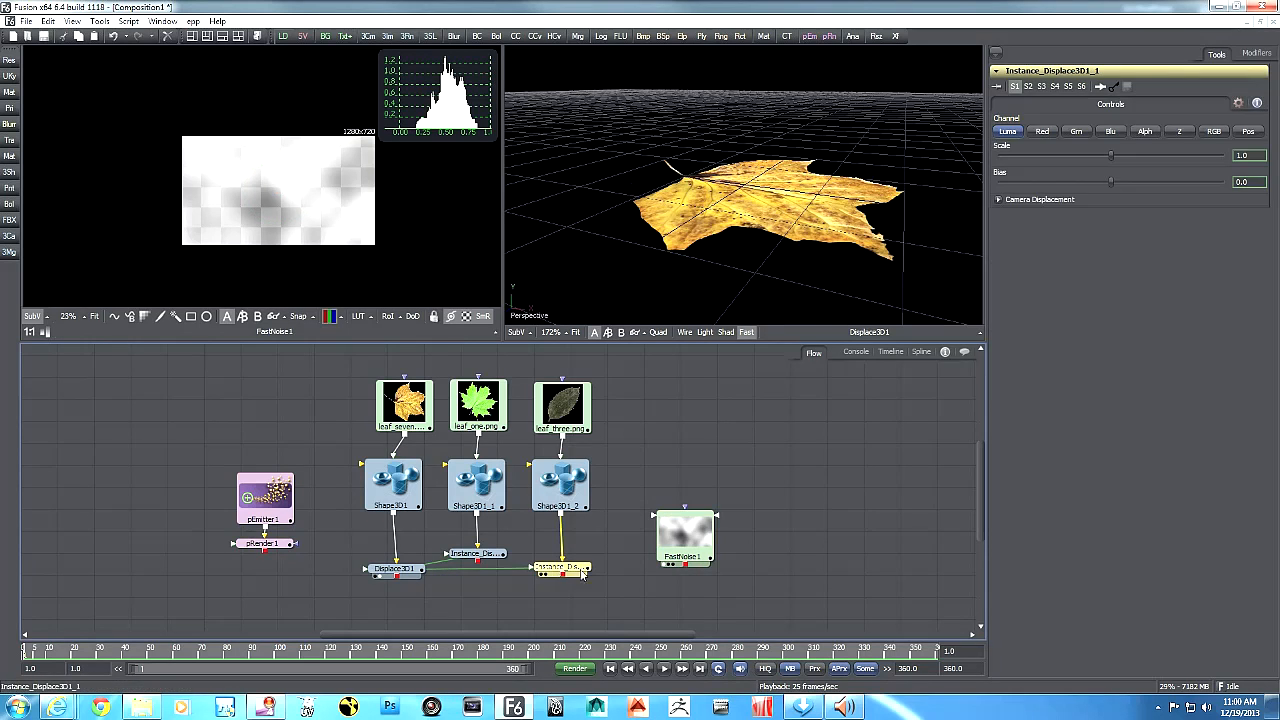
left_click_drag(685, 567, 565, 567)
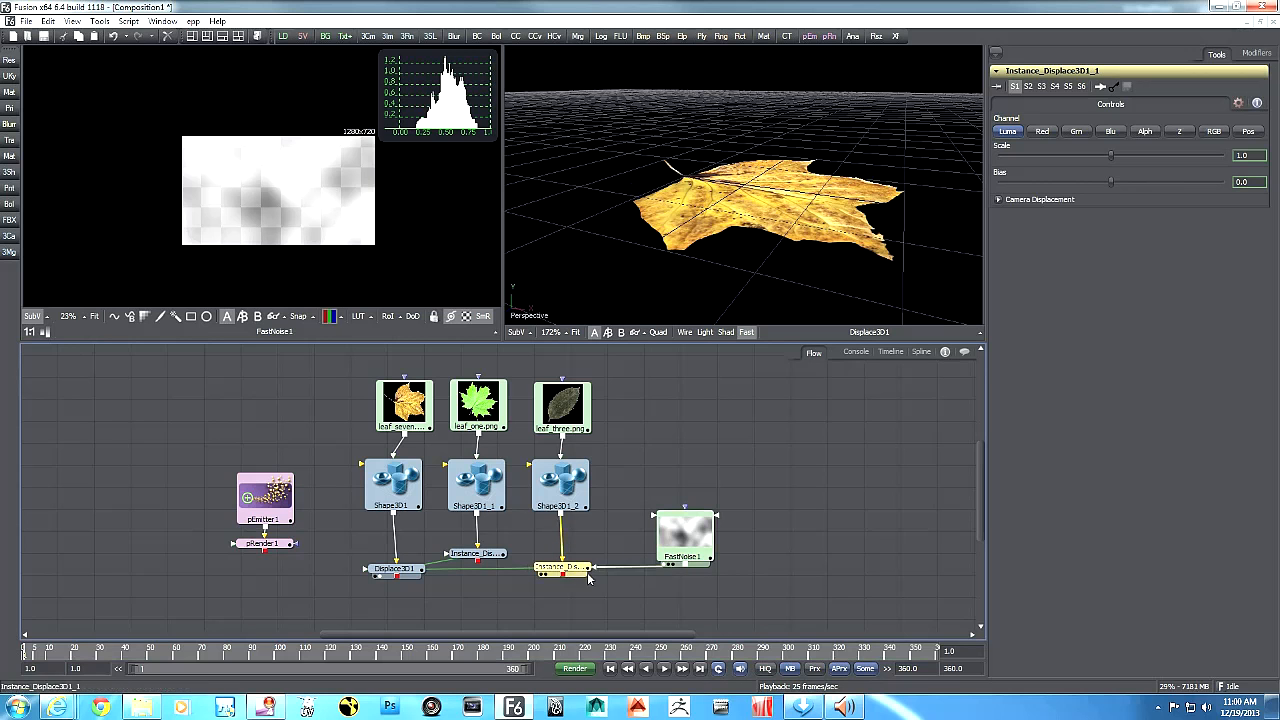
left_click_drag(686, 568, 504, 572)
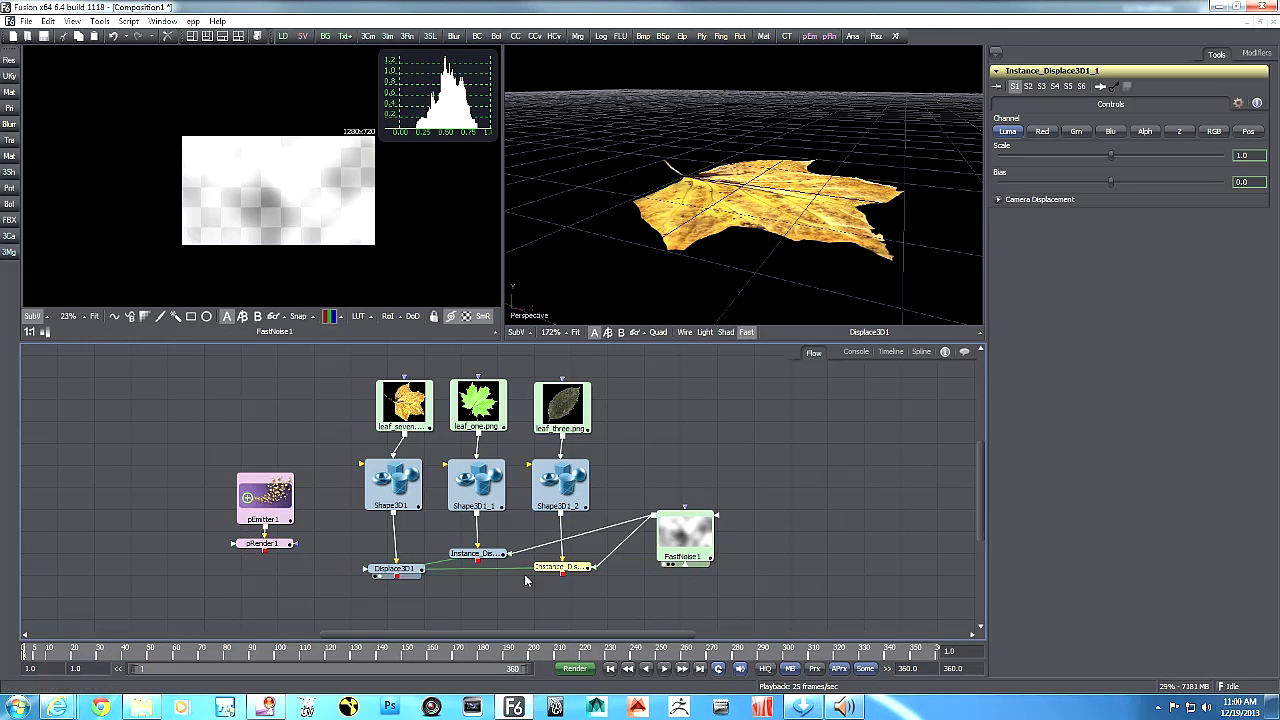
left_click_drag(679, 571, 394, 577)
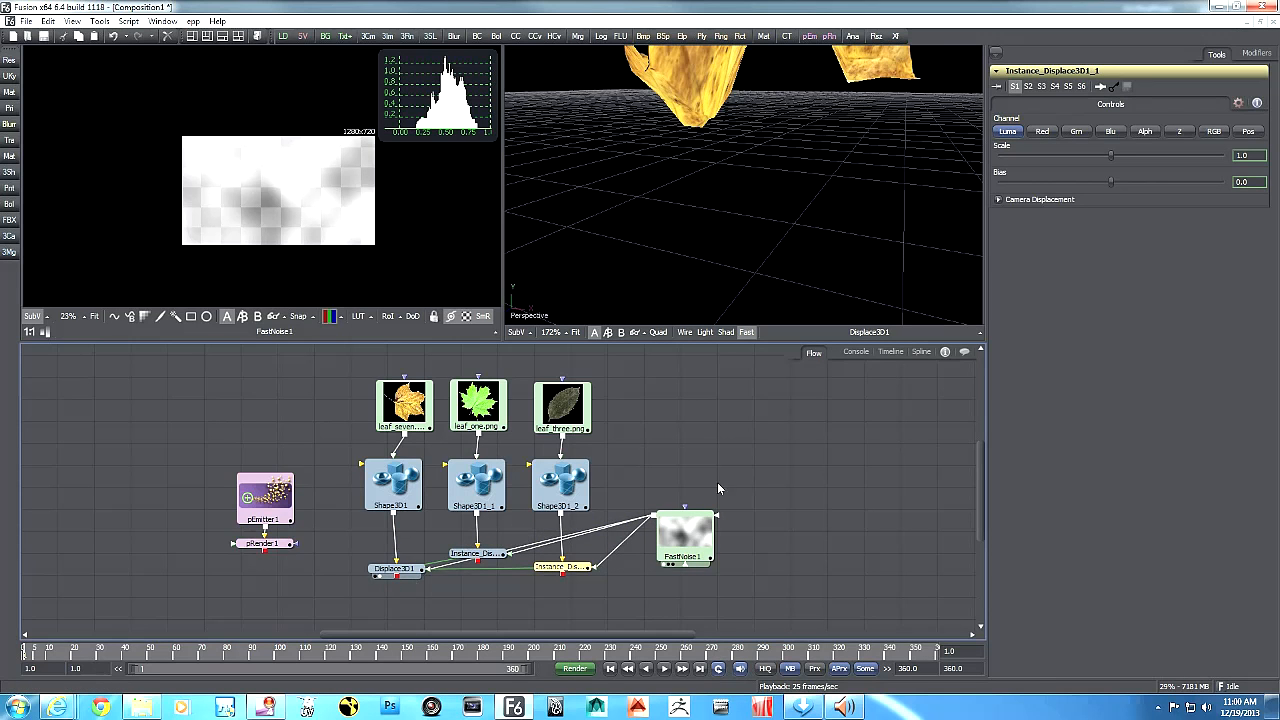
left_click_drag(690, 548, 703, 518)
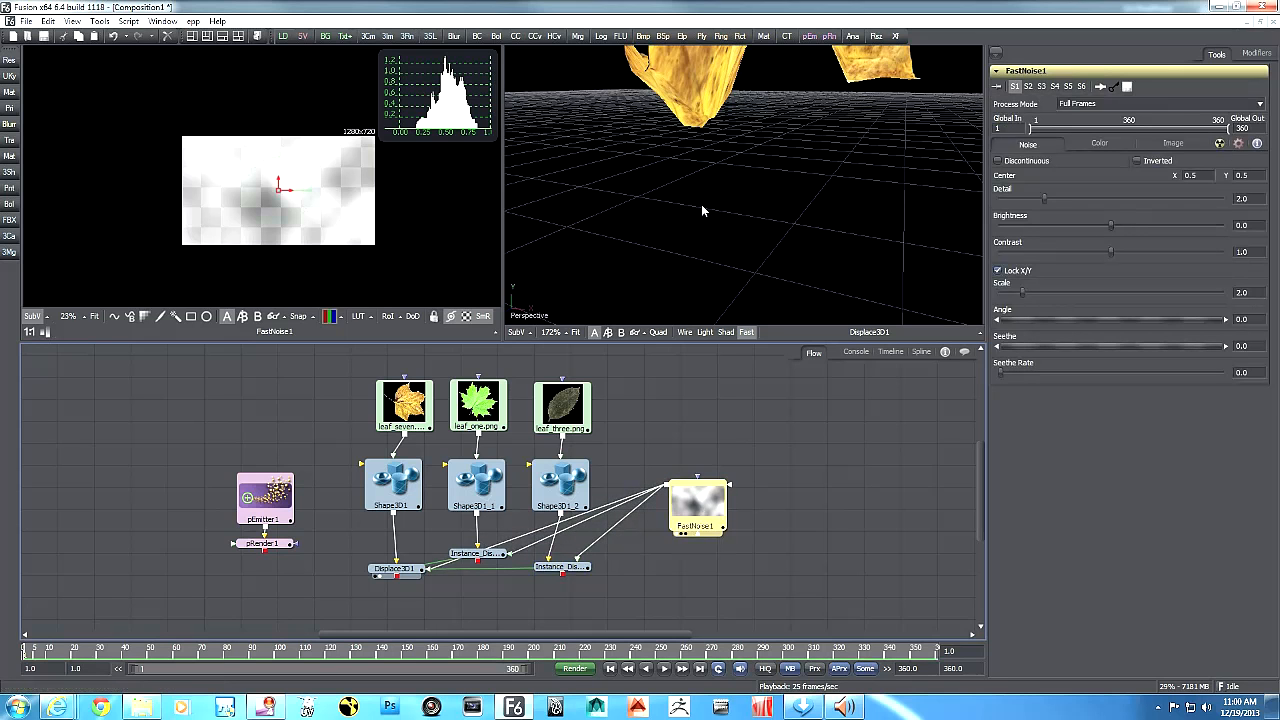
- Show Shape3D1 in the first viewer and compare the flat leaf with the displaced one in the second viewer
scroll(768, 242, "down", 5)
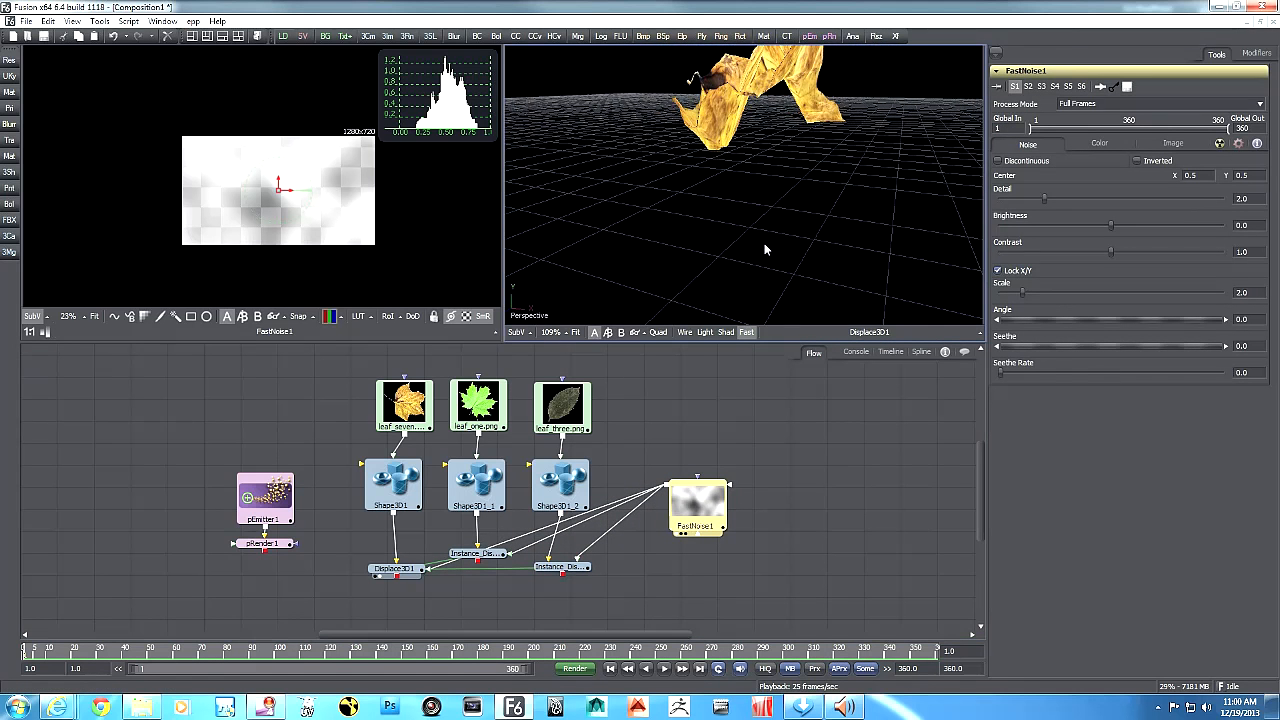
left_click_drag(757, 252, 731, 306)
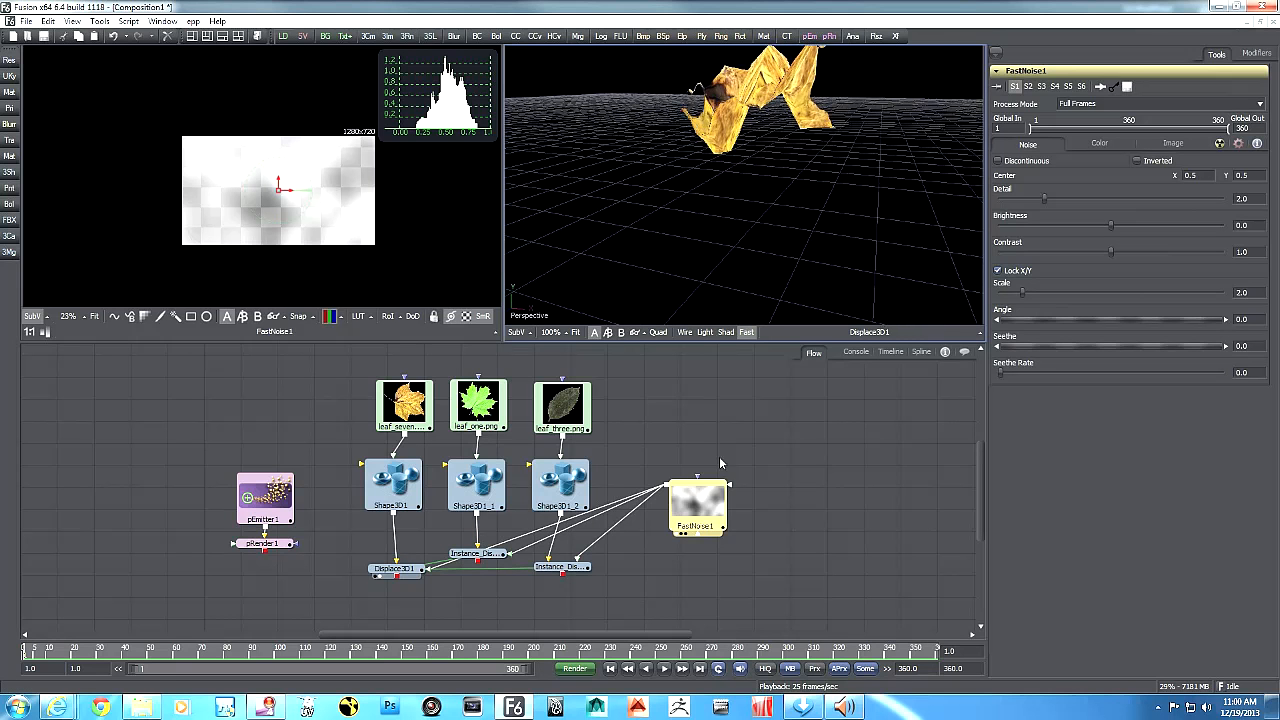
left_click_drag(707, 515, 721, 527)
left_click(391, 569)
left_click(391, 570)
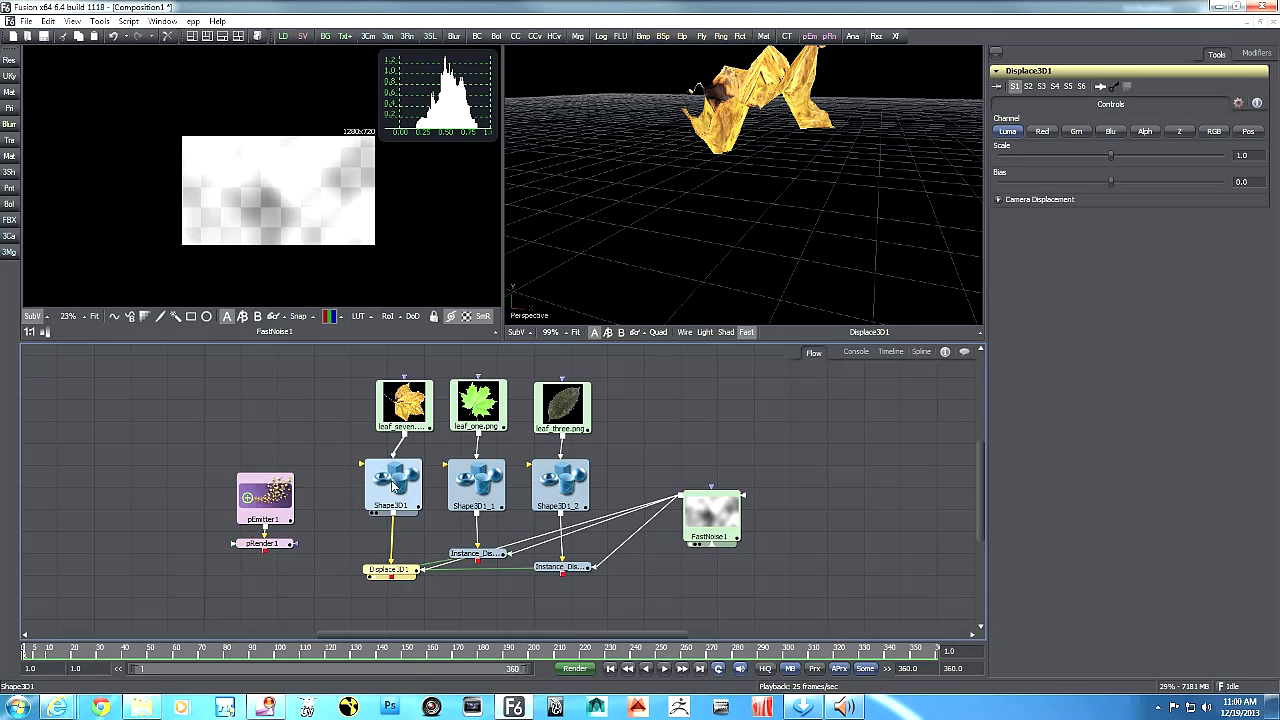
left_click_drag(396, 492, 322, 216)
left_click_drag(206, 240, 322, 233)
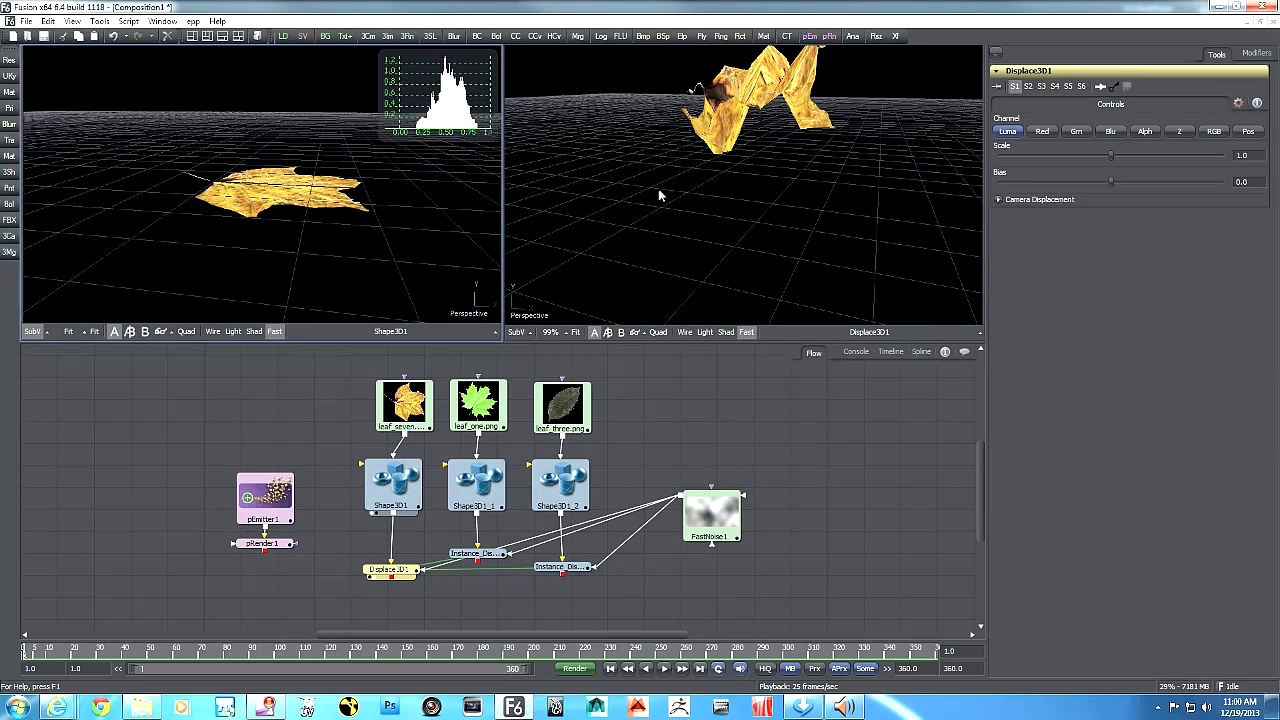
left_click_drag(717, 250, 694, 226)
- Set the FastNoise1 Brightness to -1.0 and its Contrast to about 0.265
left_click(711, 515)
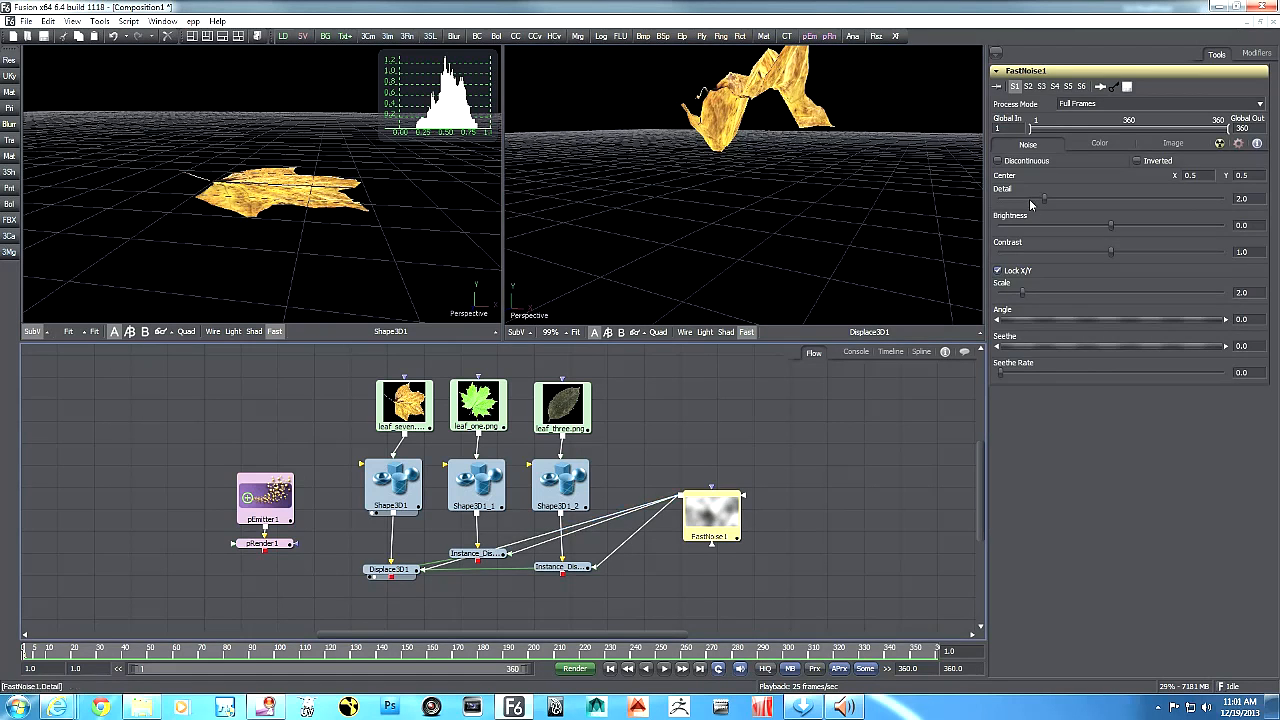
left_click_drag(1110, 230, 982, 223)
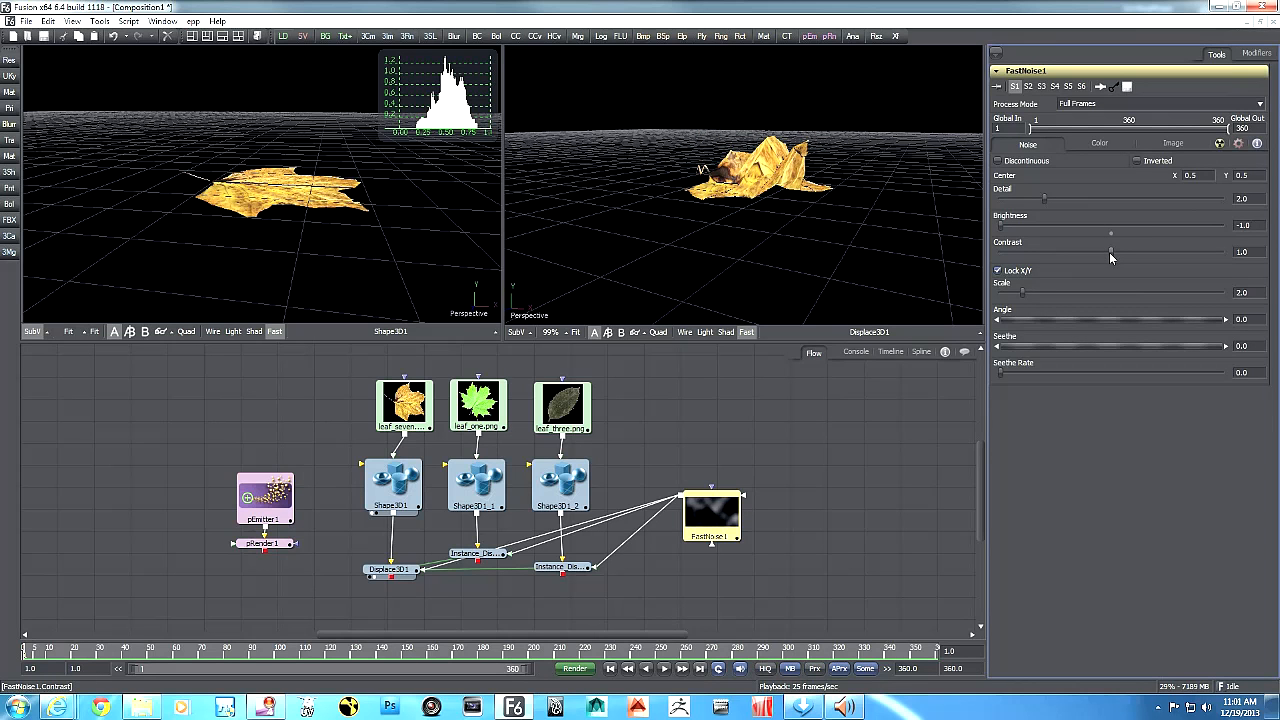
left_click_drag(810, 210, 967, 253)
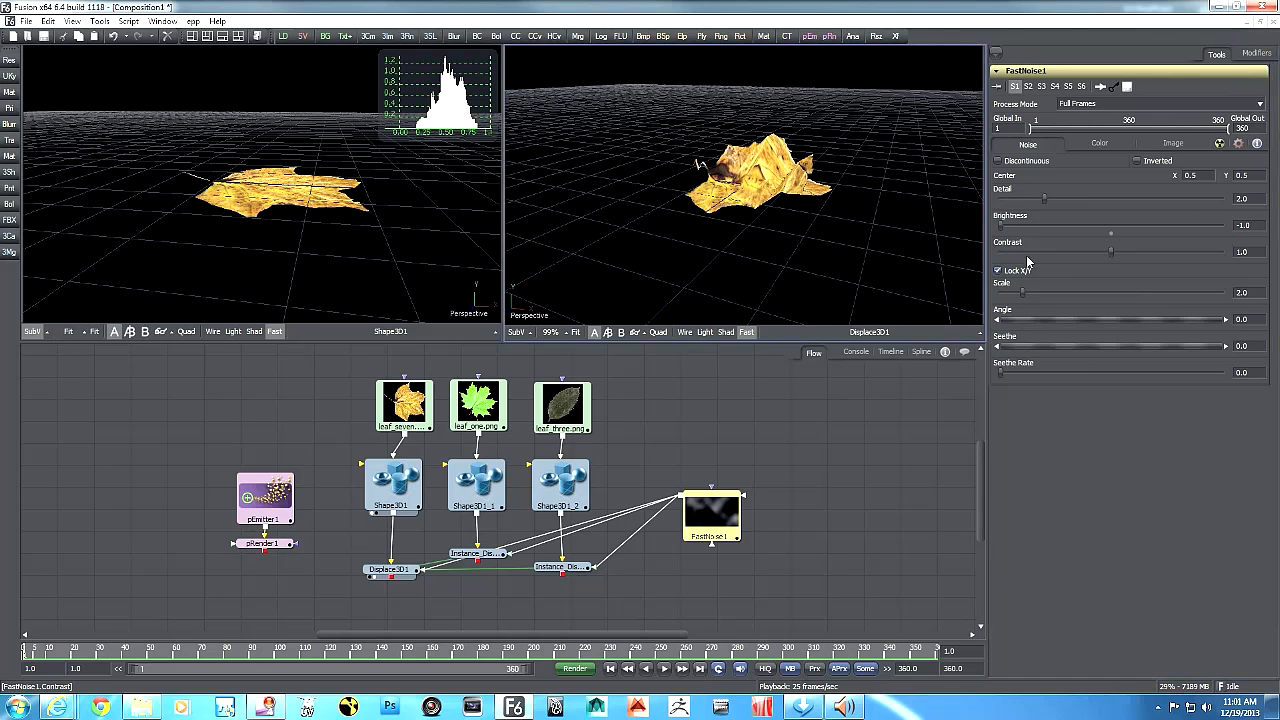
left_click_drag(1110, 248, 1030, 251)
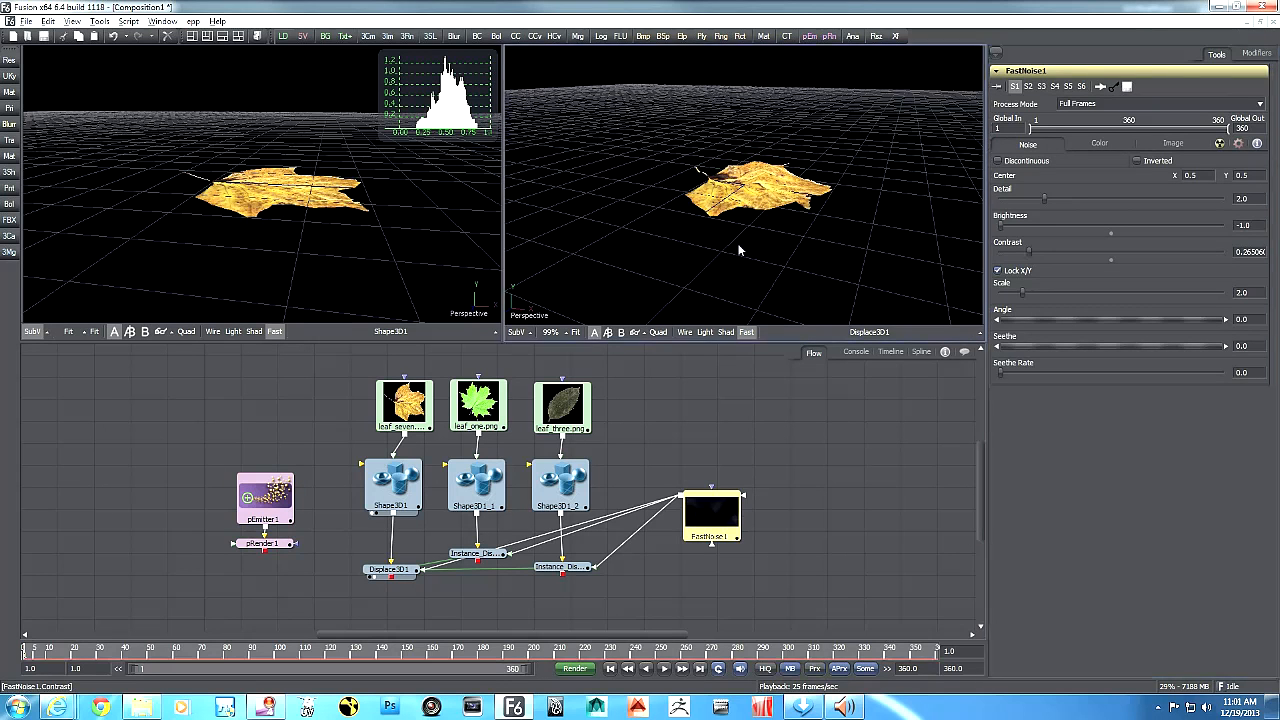
- Show each of the three displaced leaves in the second viewer and inspect their deformation from different angles
left_click_drag(713, 264, 793, 292)
left_click_drag(708, 519, 692, 513)
left_click_drag(478, 561, 502, 560)
key("2")
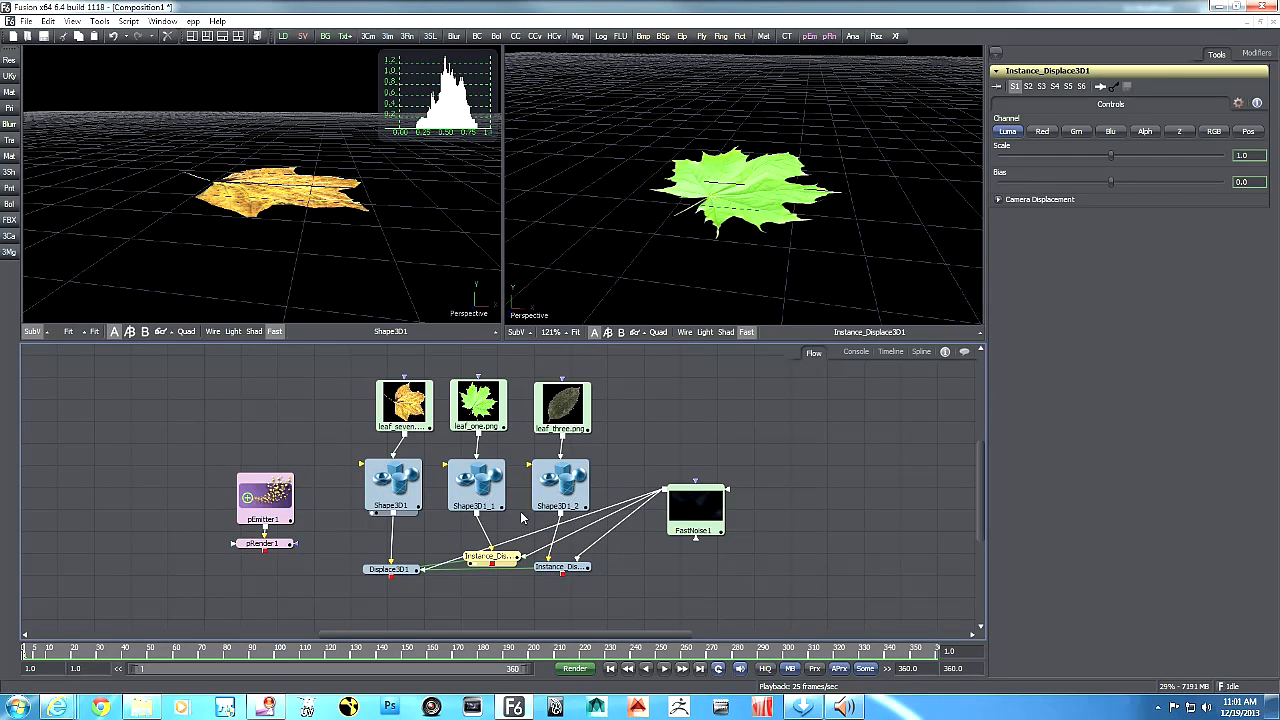
left_click_drag(708, 268, 622, 211)
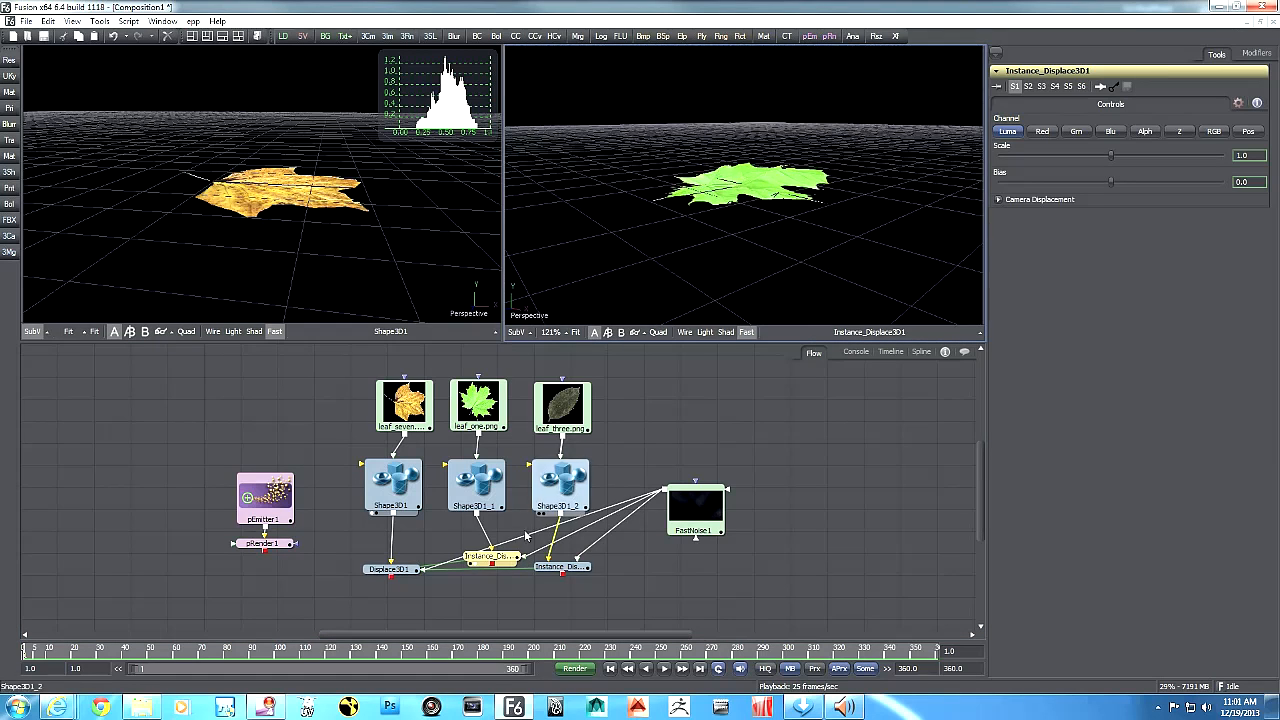
left_click_drag(566, 567, 760, 232)
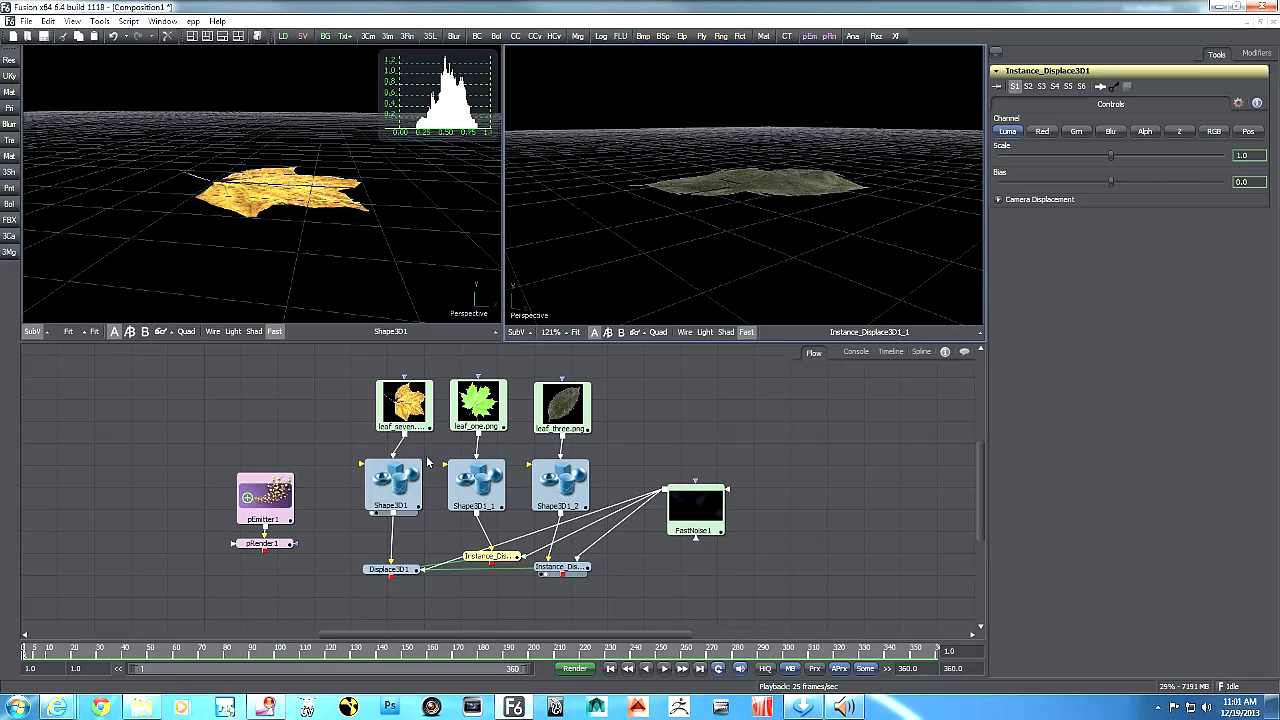
left_click(392, 572)
left_click_drag(393, 575, 749, 289)
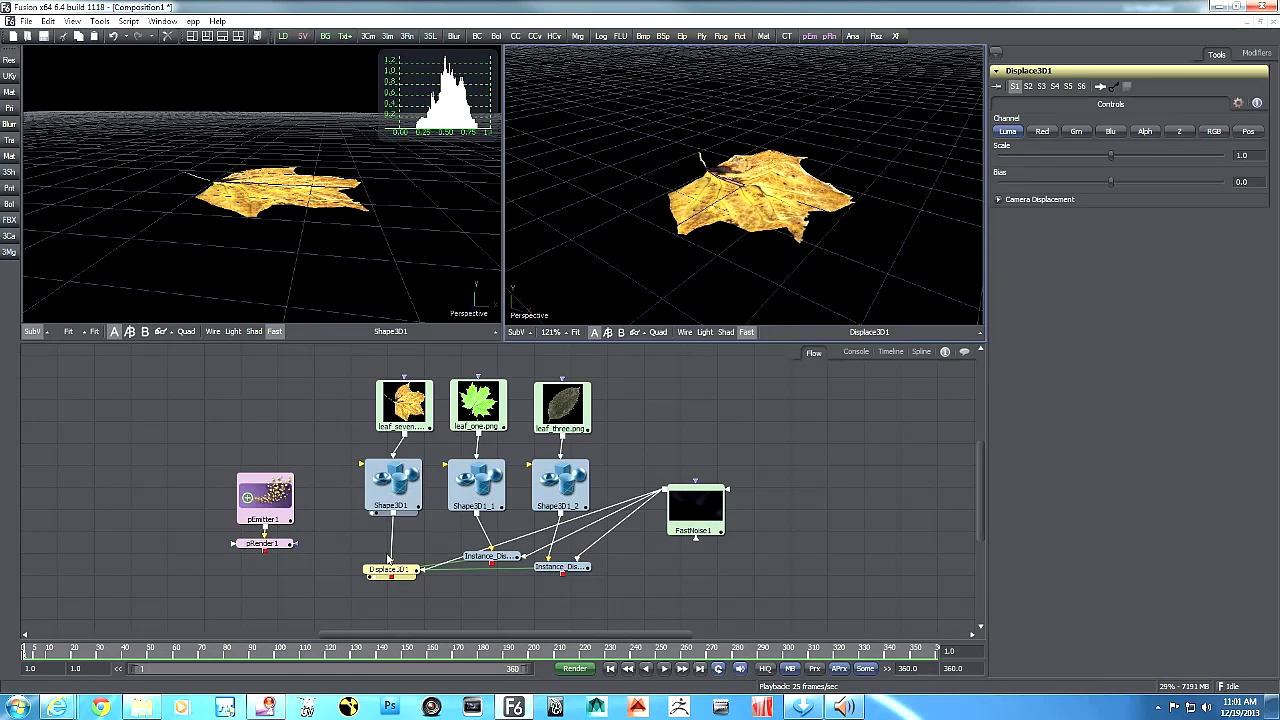
- Lower the Subdivision Level of the Shape3D1 plane to 1 and examine the displaced leaf
left_click(405, 492)
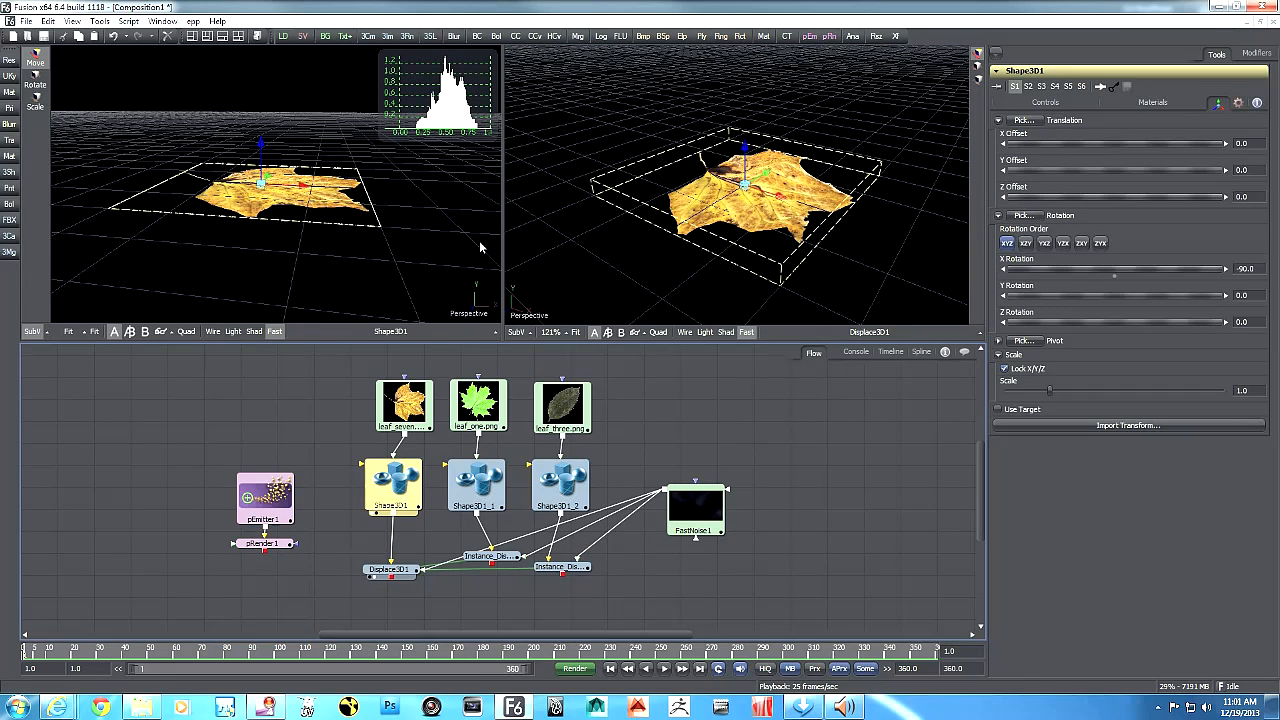
left_click(1045, 103)
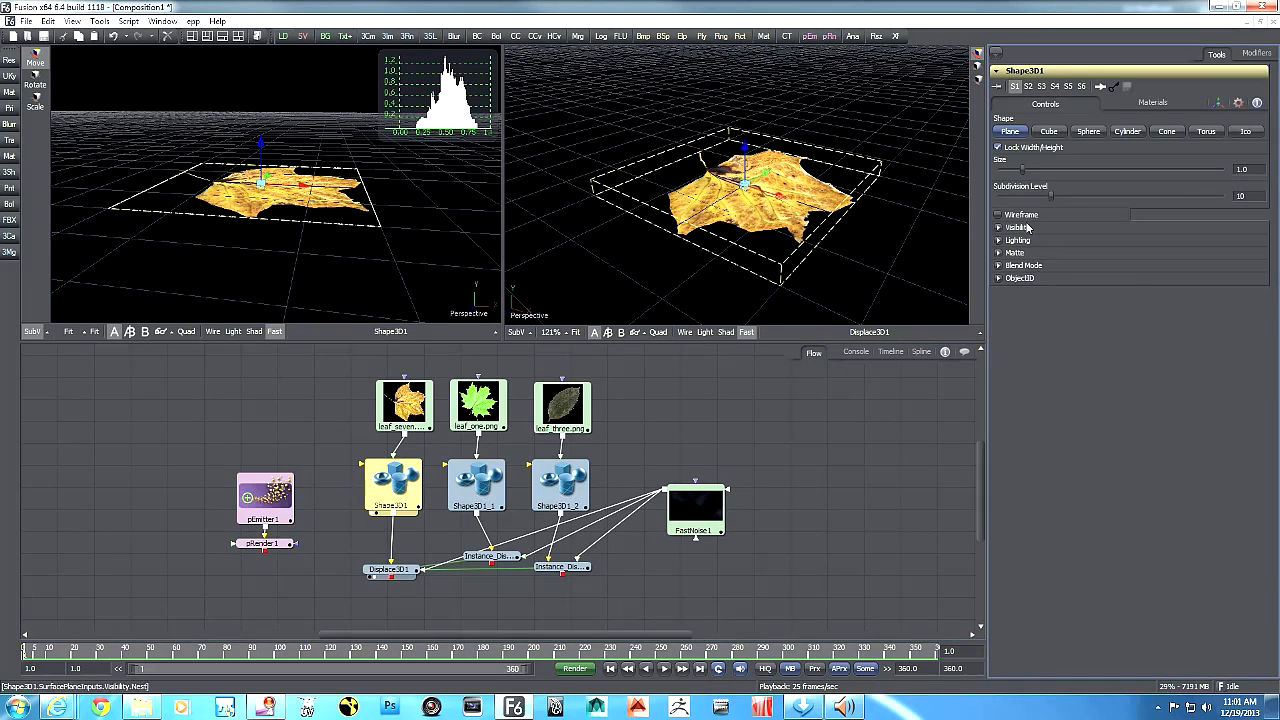
left_click_drag(1050, 197, 765, 307)
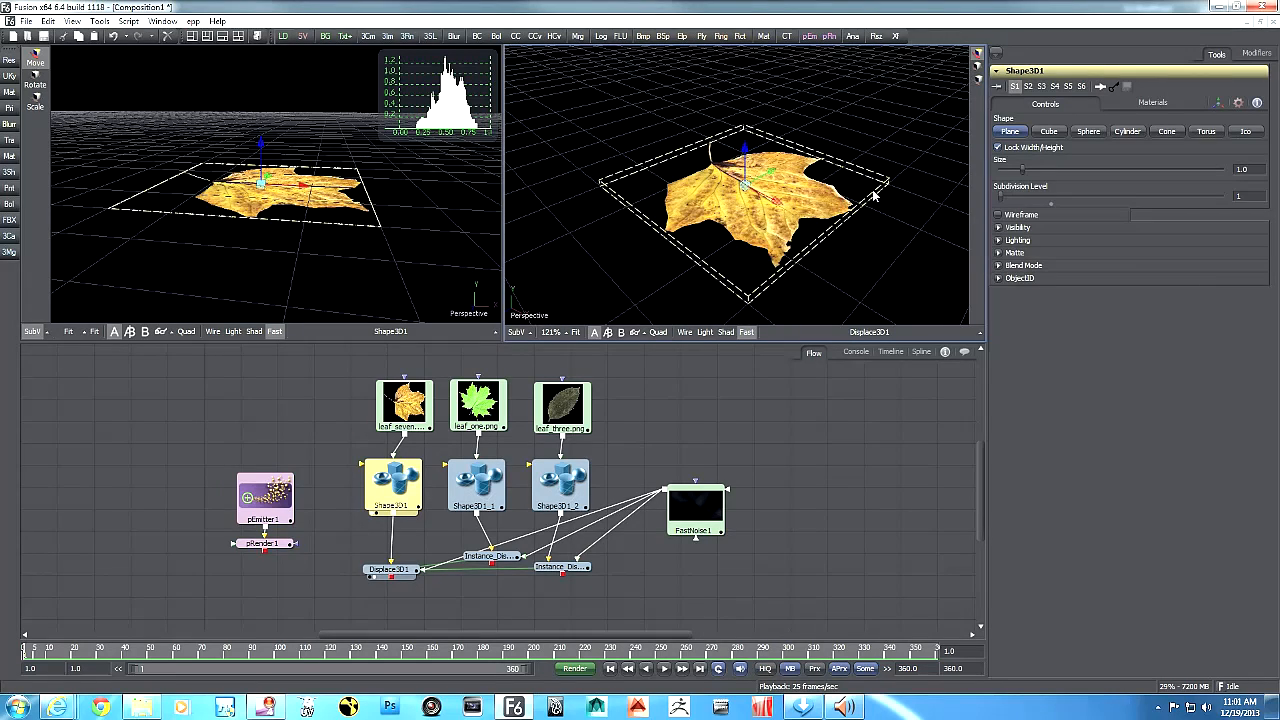
left_click_drag(727, 229, 806, 226)
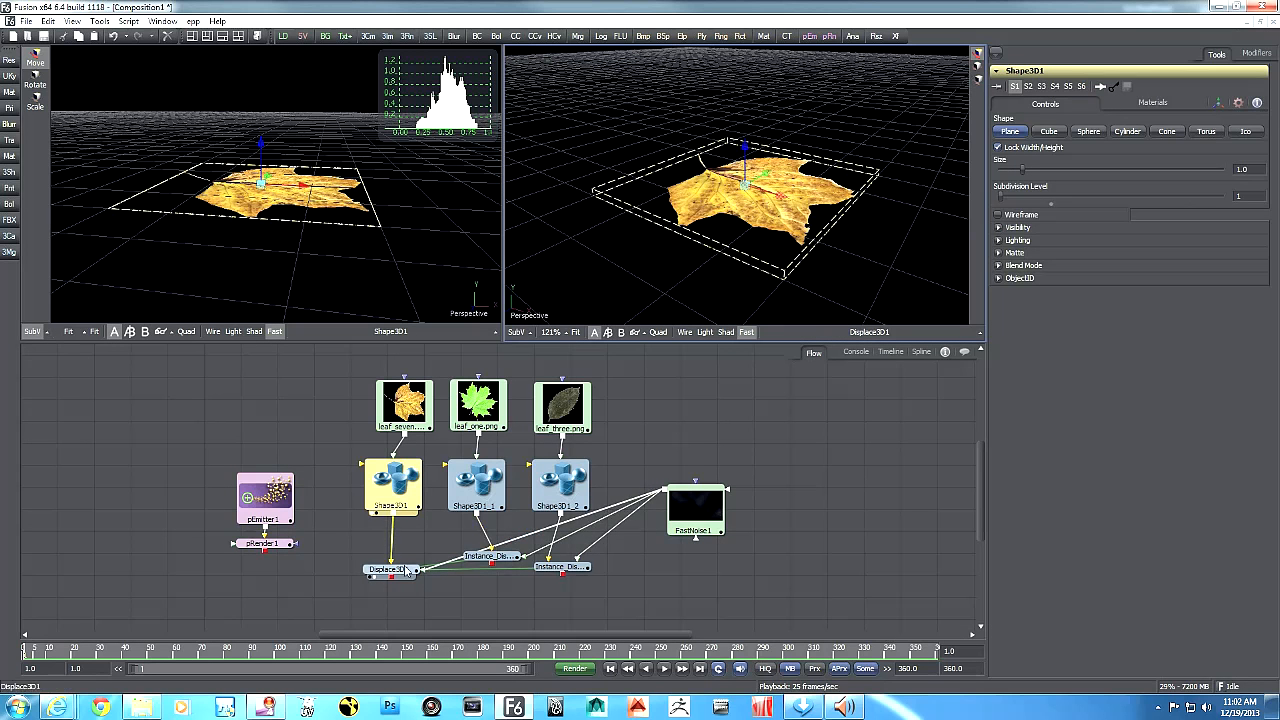
- Show Displace3D1 in the first viewer as a wireframe and examine its mesh
left_click(370, 577)
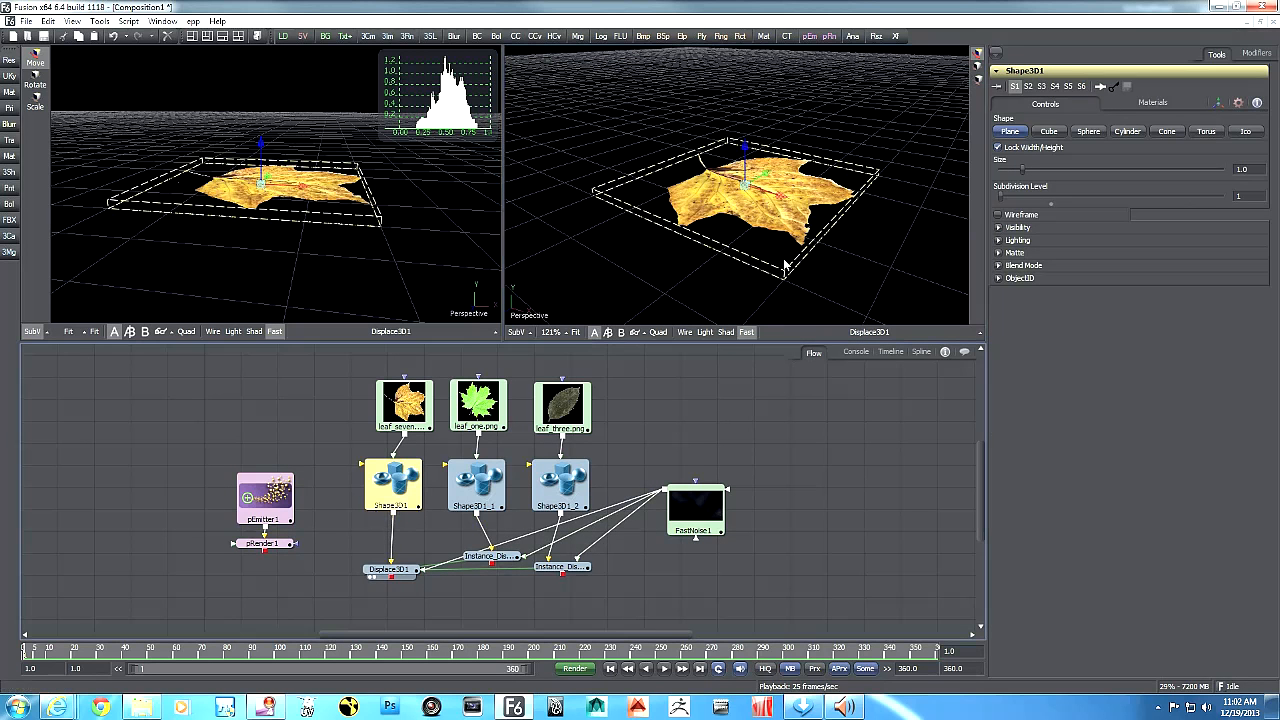
left_click(213, 332)
mouse_move(314, 268)
left_mouse_down()
mouse_move(271, 303)
mouse_move(322, 257)
left_mouse_up()
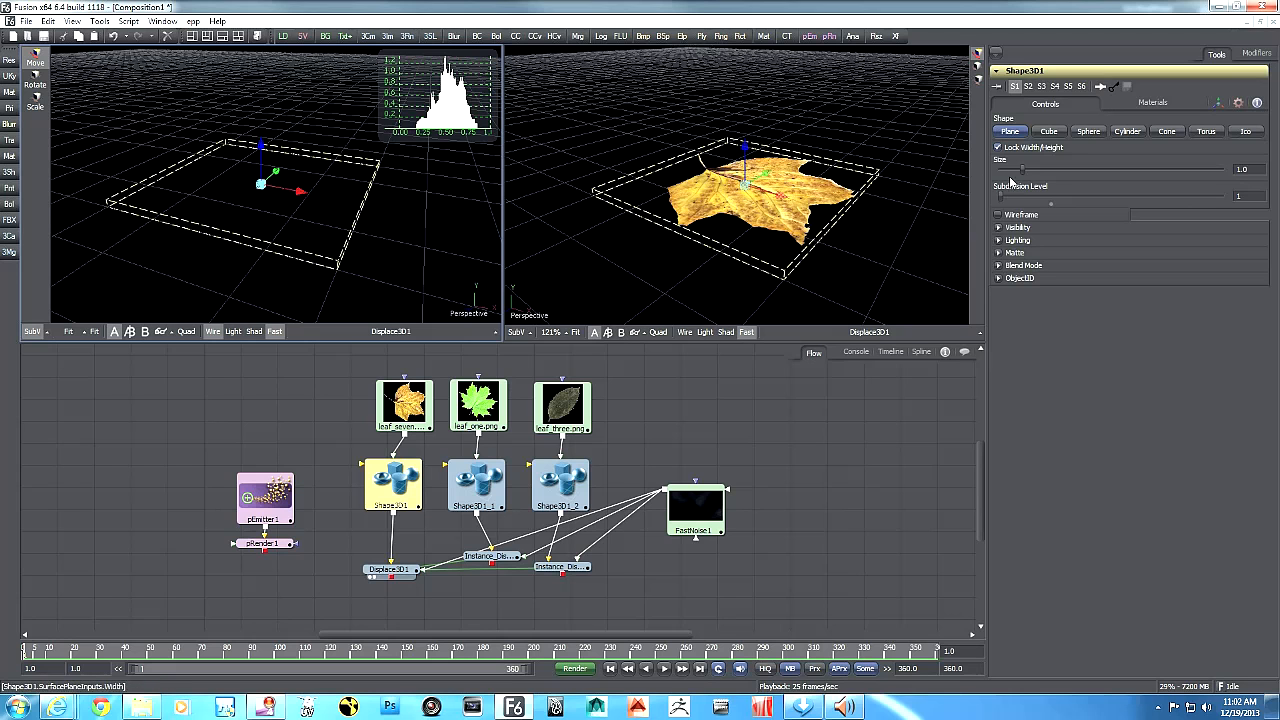
- Raise the Shape3D1 Subdivision Level to 40 to inspect the denser mesh, and reset it to 10
left_click_drag(1000, 197, 1222, 220)
left_click_drag(368, 264, 420, 284)
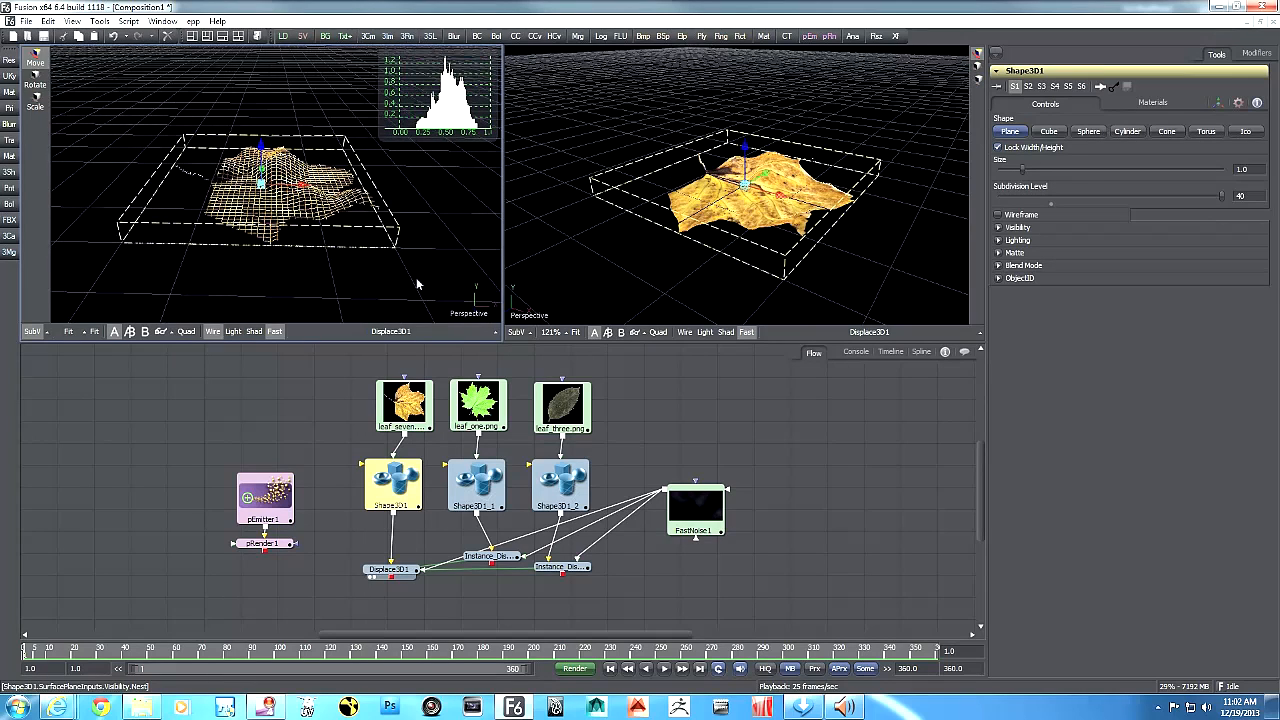
left_click(1051, 205)
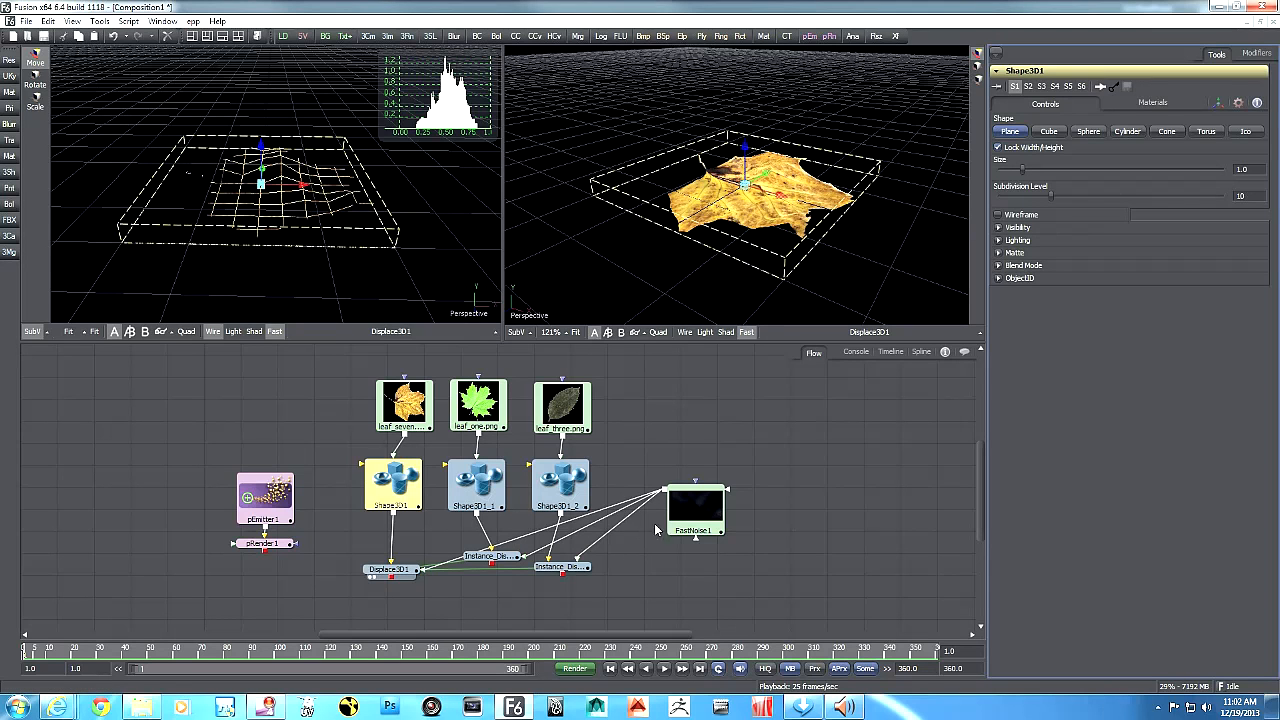
- Move the pEmitter1 and pRender1 nodes together to a lower spot in the flow, farther from the leaf nodes
left_click_drag(772, 565, 826, 503)
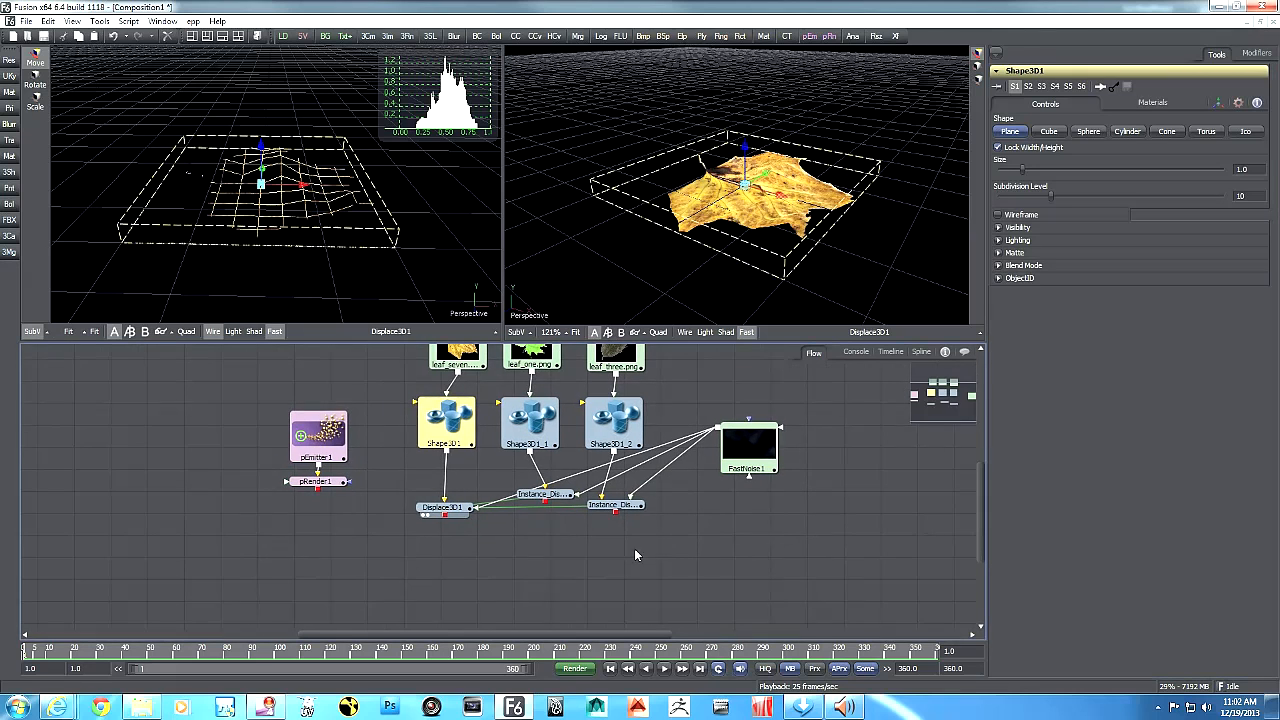
left_click_drag(219, 388, 280, 534)
left_click_drag(419, 552, 477, 506)
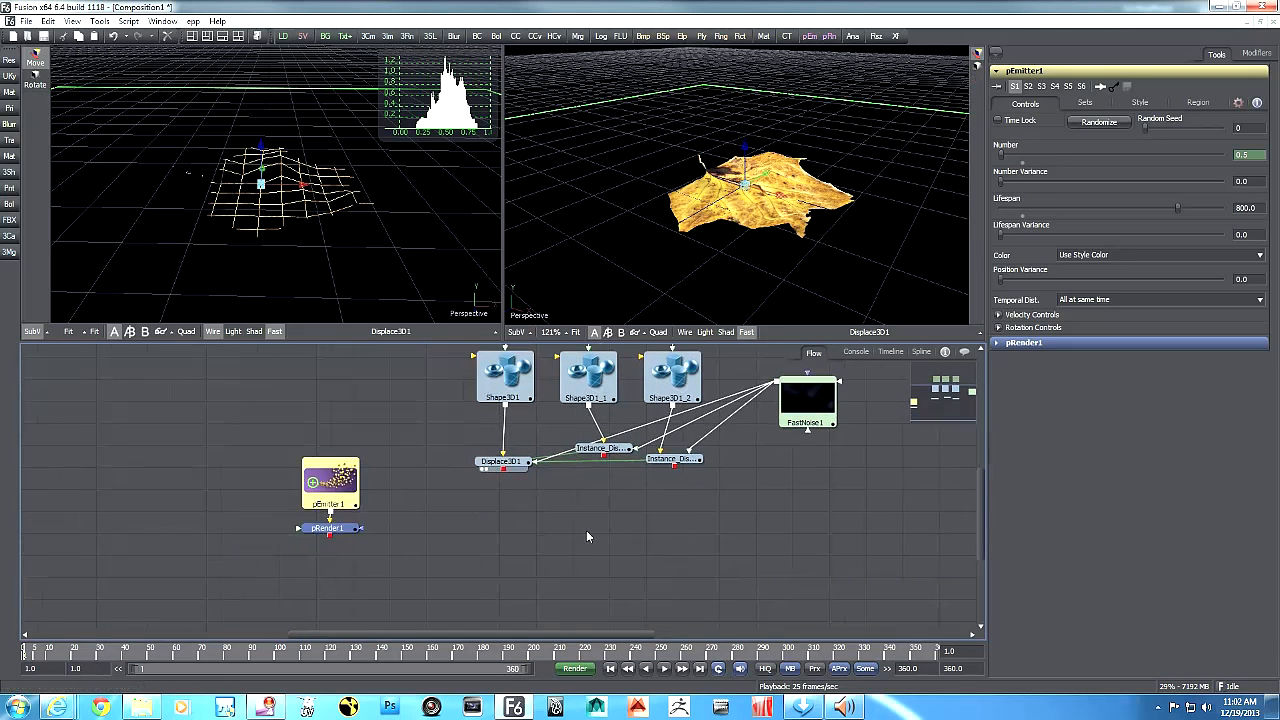
- Add a Replicate 3D node below the displace nodes
left_click(587, 532)
key("ctrl+space")
type("repl")
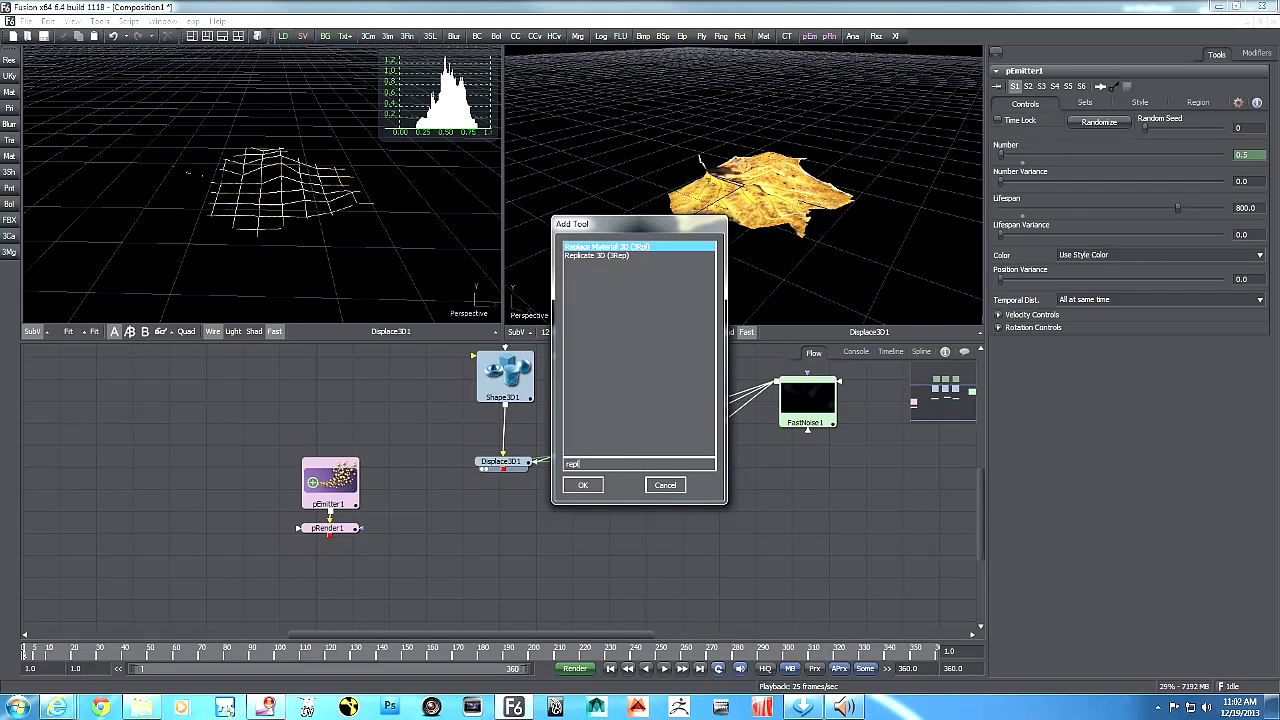
left_click(582, 485)
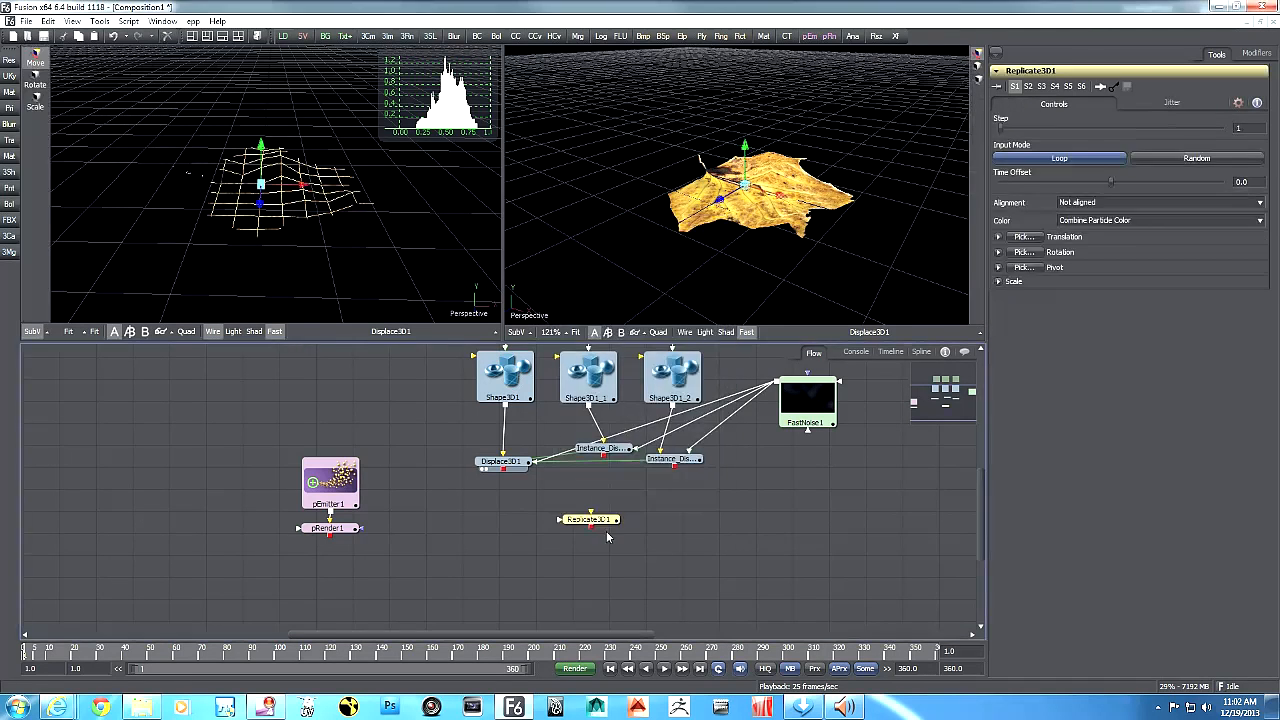
- Move Replicate3D1 farther below the displace nodes and connect the pRender1 output to its destination input
left_click_drag(600, 526, 626, 553)
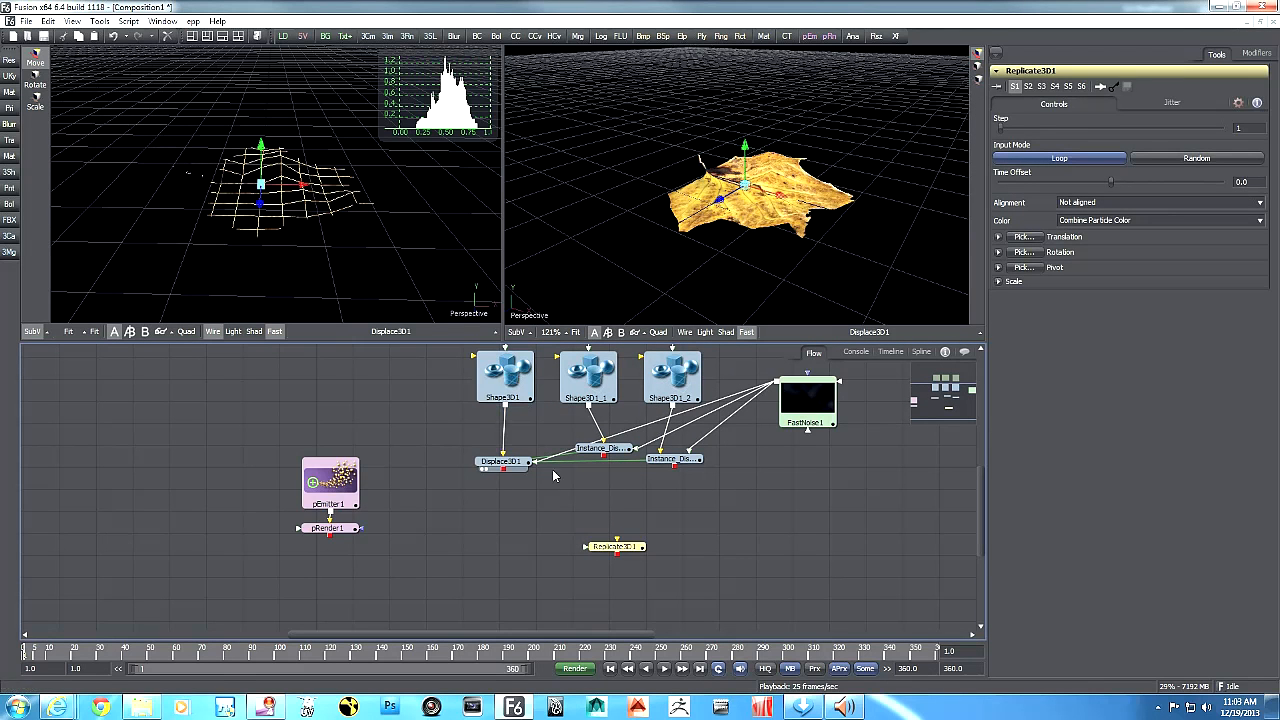
left_click_drag(343, 531, 644, 558)
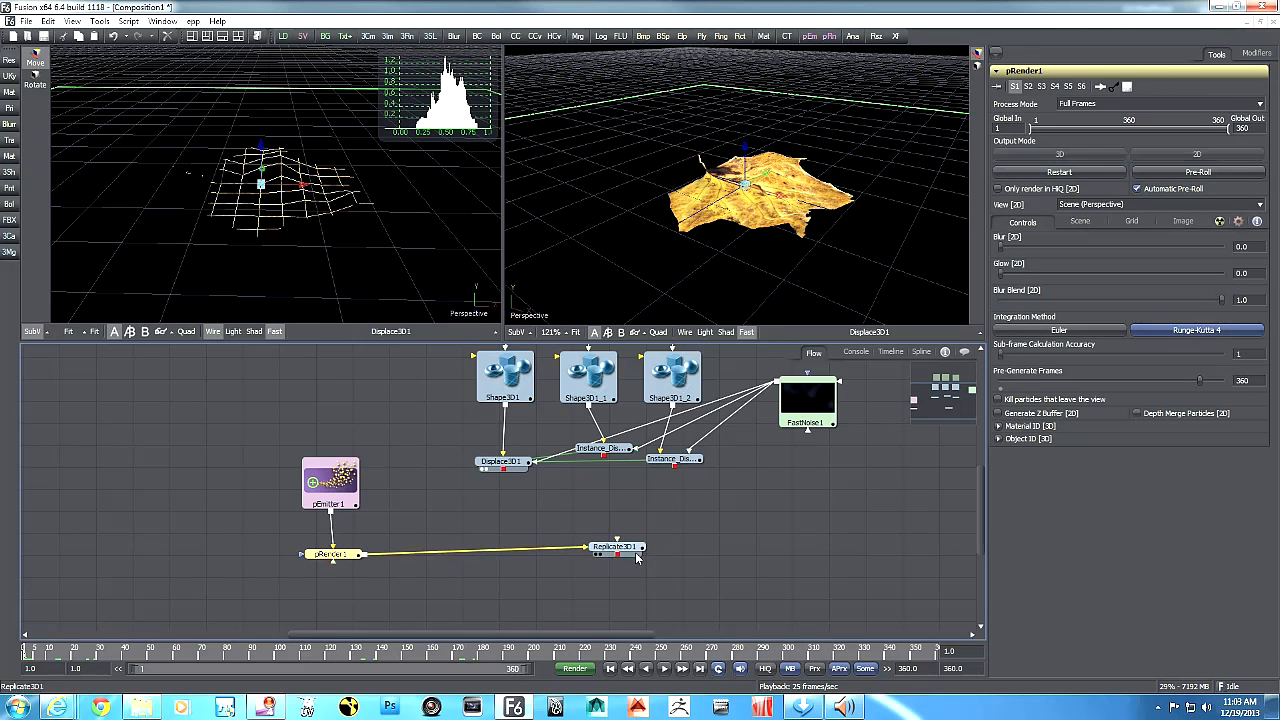
left_click(627, 550)
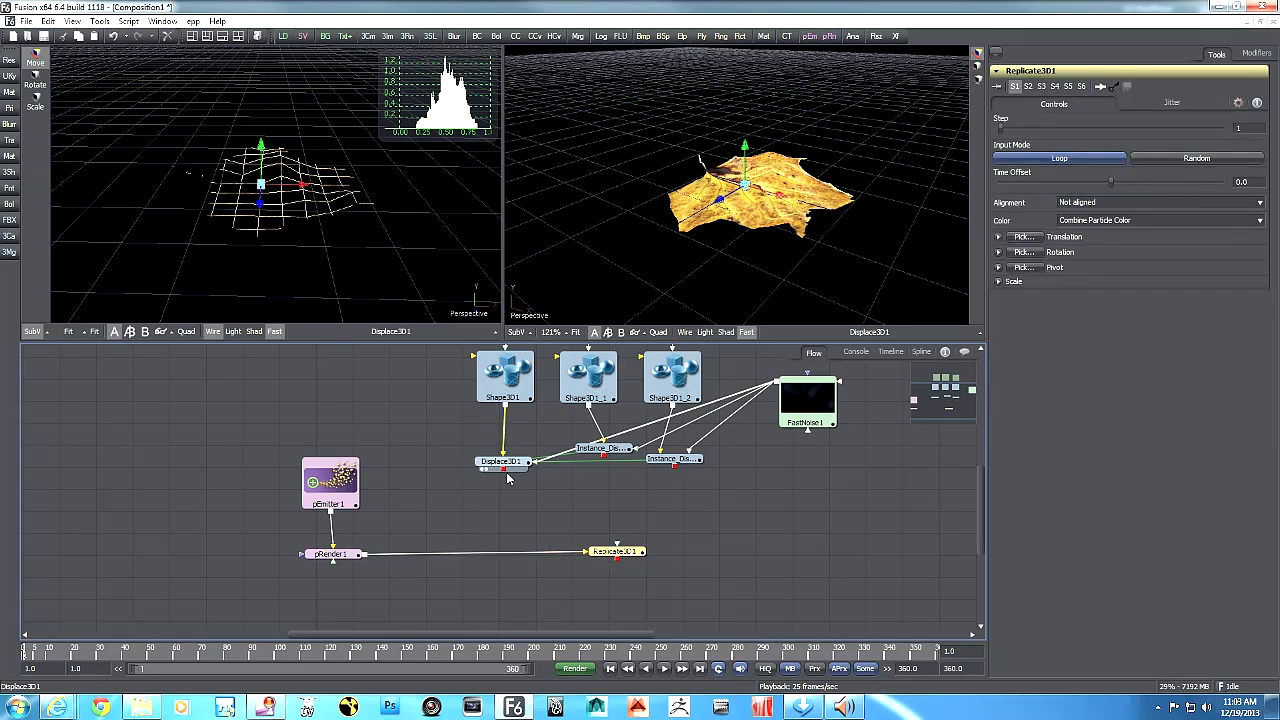
- Connect Displace3D1 and both instanced displace nodes to Replicate3D1, and show it in the first viewer with wireframe off
left_click_drag(510, 475, 617, 545)
left_click_drag(606, 463, 628, 546)
left_click_drag(673, 470, 297, 227)
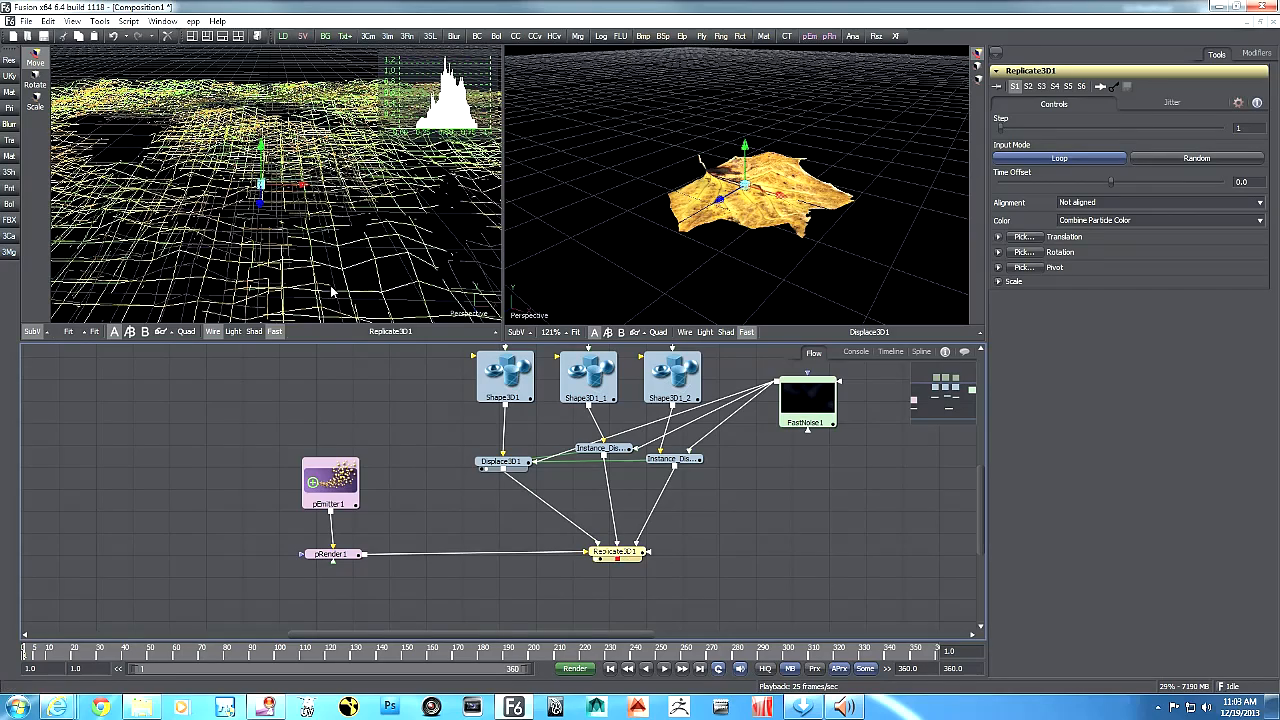
left_click(212, 331)
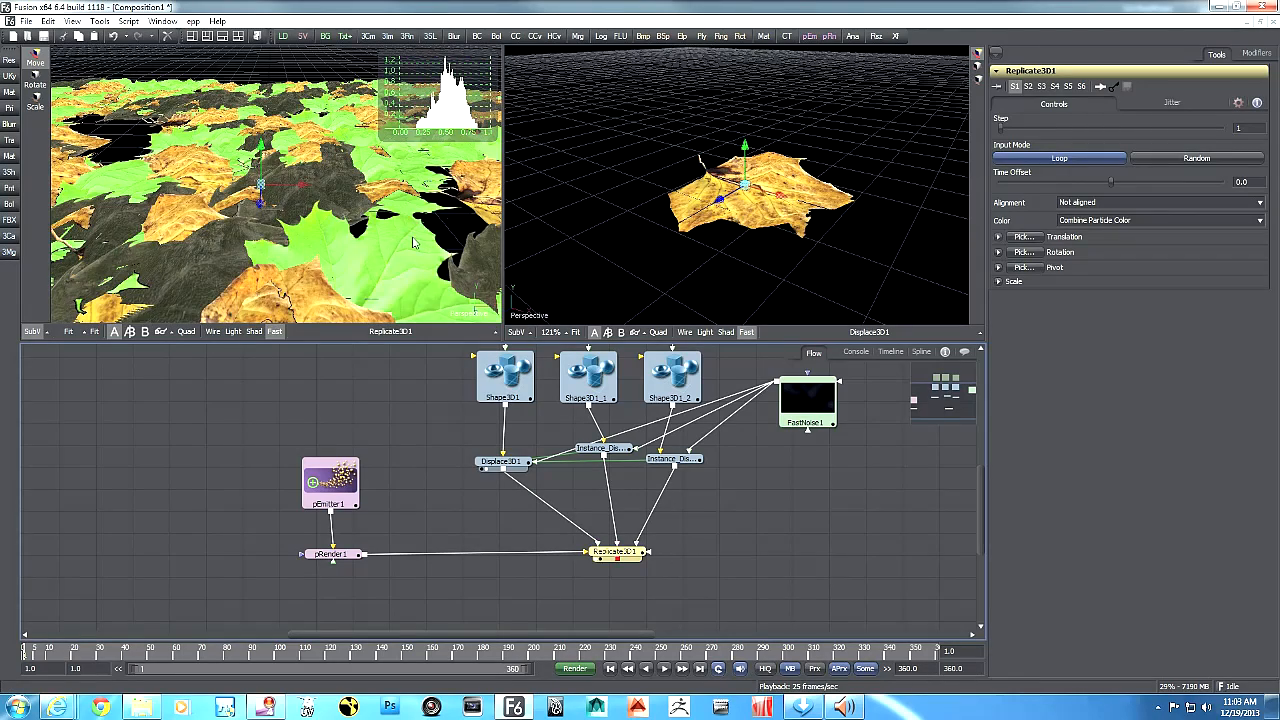
left_click_drag(431, 243, 177, 241)
mouse_move(288, 247)
left_mouse_down()
mouse_move(335, 241)
mouse_move(261, 231)
mouse_move(275, 248)
left_mouse_up()
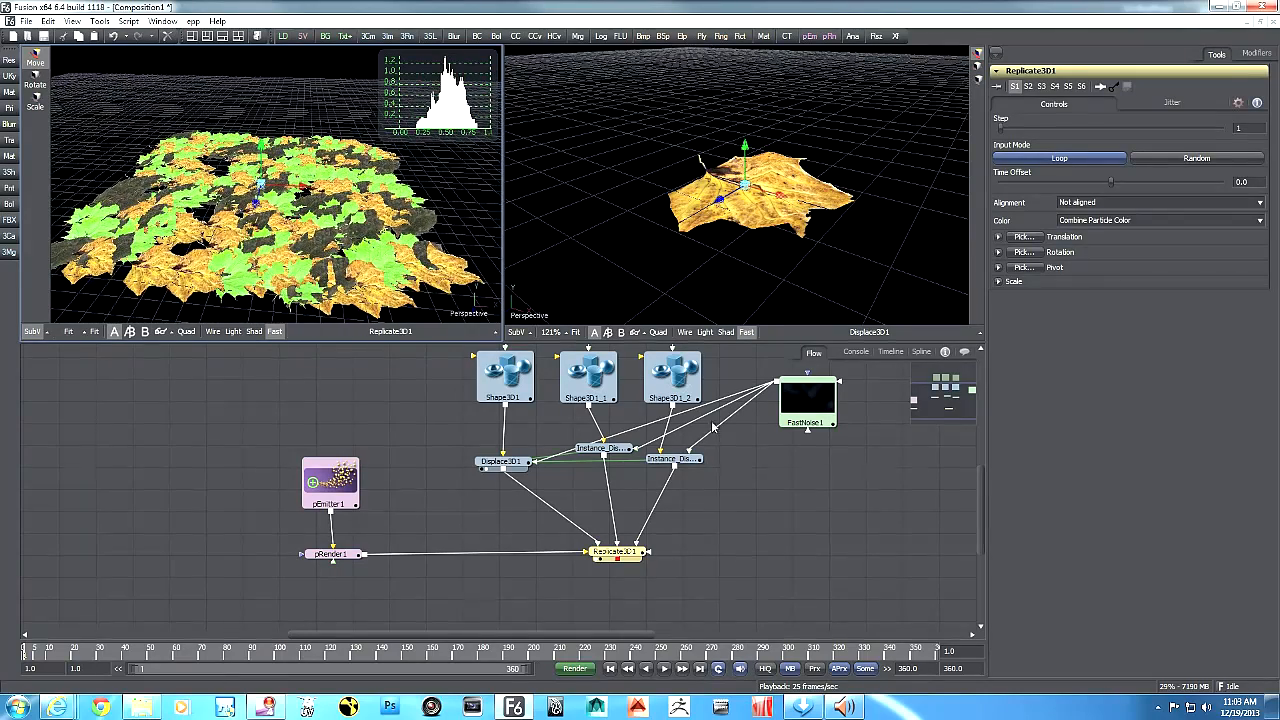
- Set the plane size to 0.1 on Shape3D1, Shape3D1_1 and Shape3D1_2
left_click(505, 376)
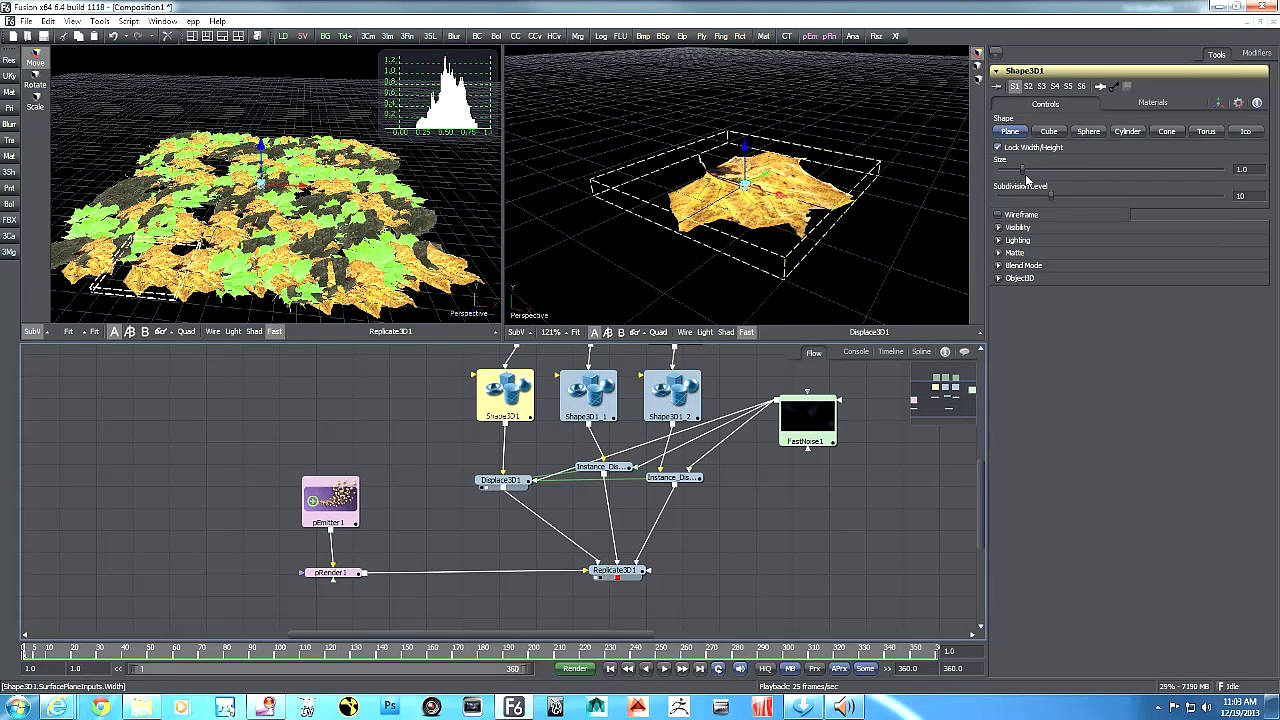
left_click(1258, 170)
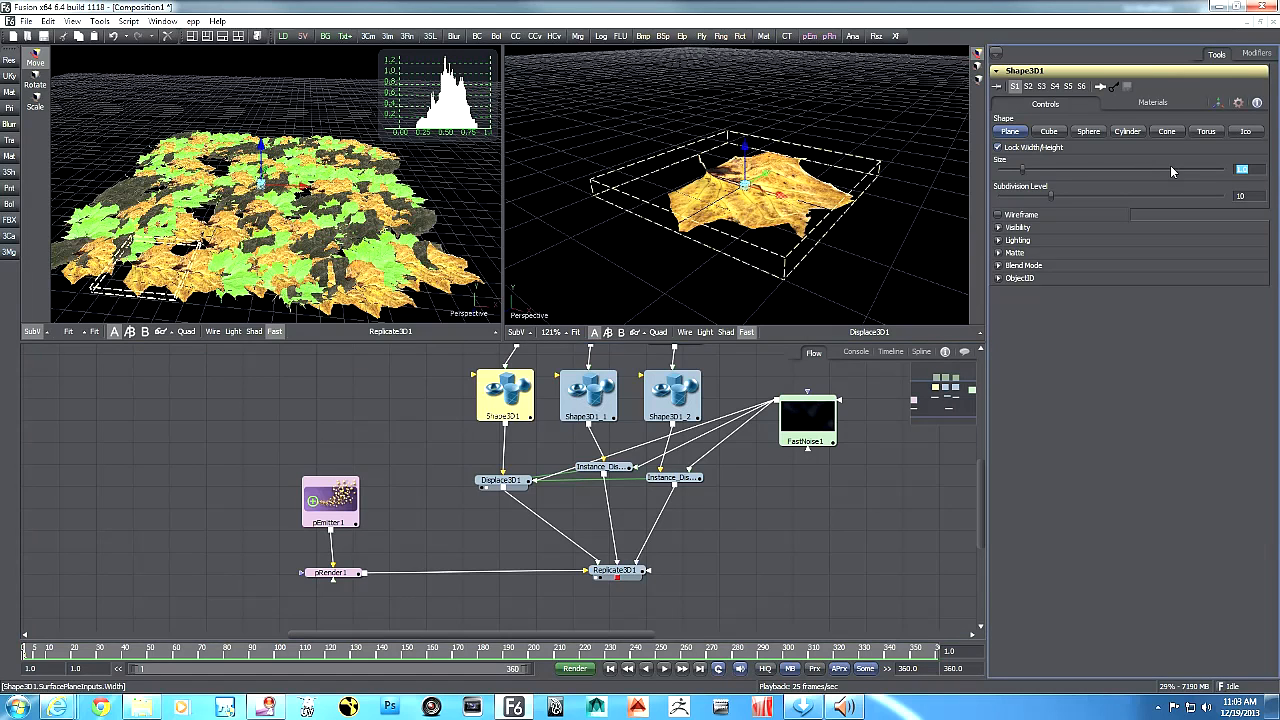
type("0.1")
key("Tab")
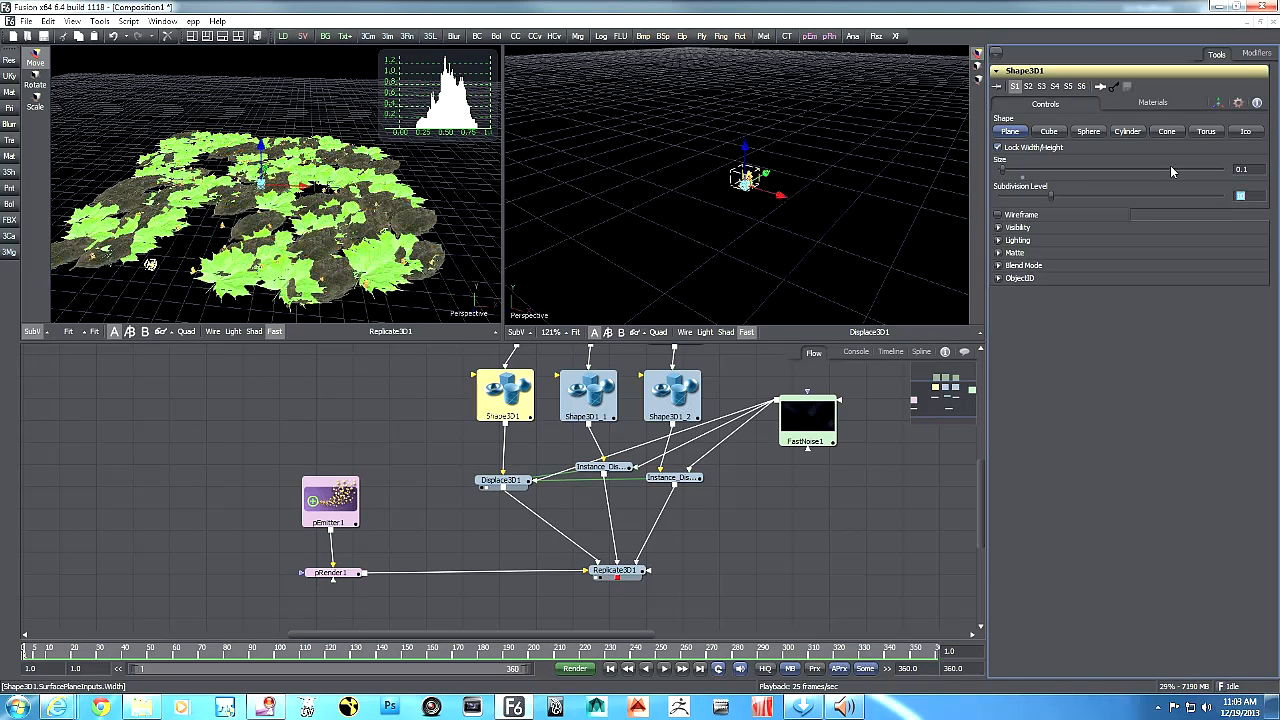
type("0.1")
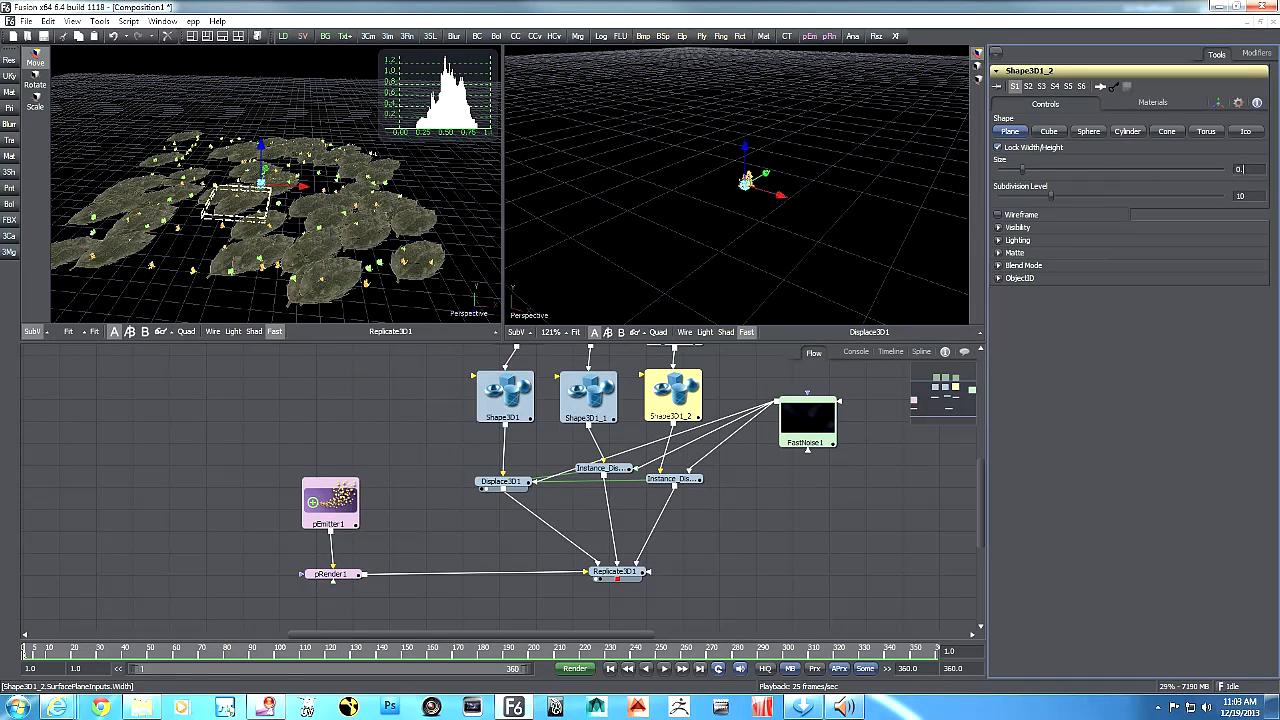
key("Tab")
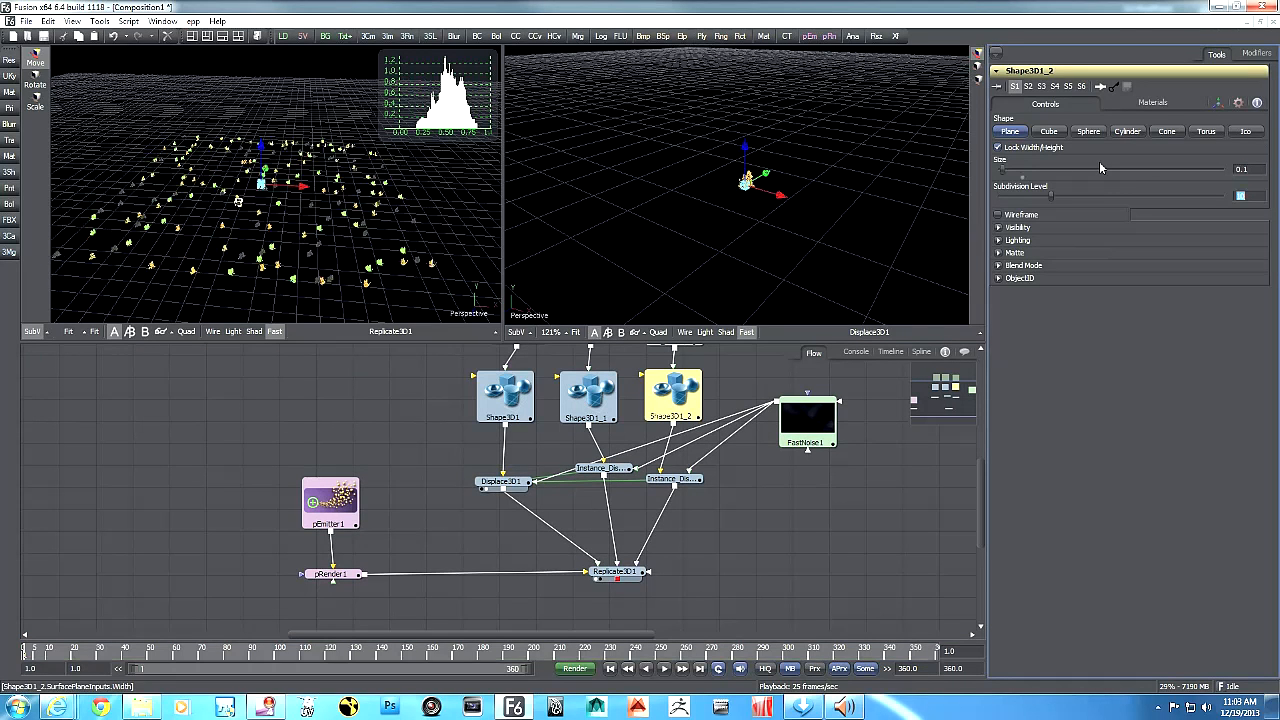
- Lower the FastNoise1 contrast to about 0.042 to flatten the spiky leaf displacement
left_click_drag(297, 282, 255, 287)
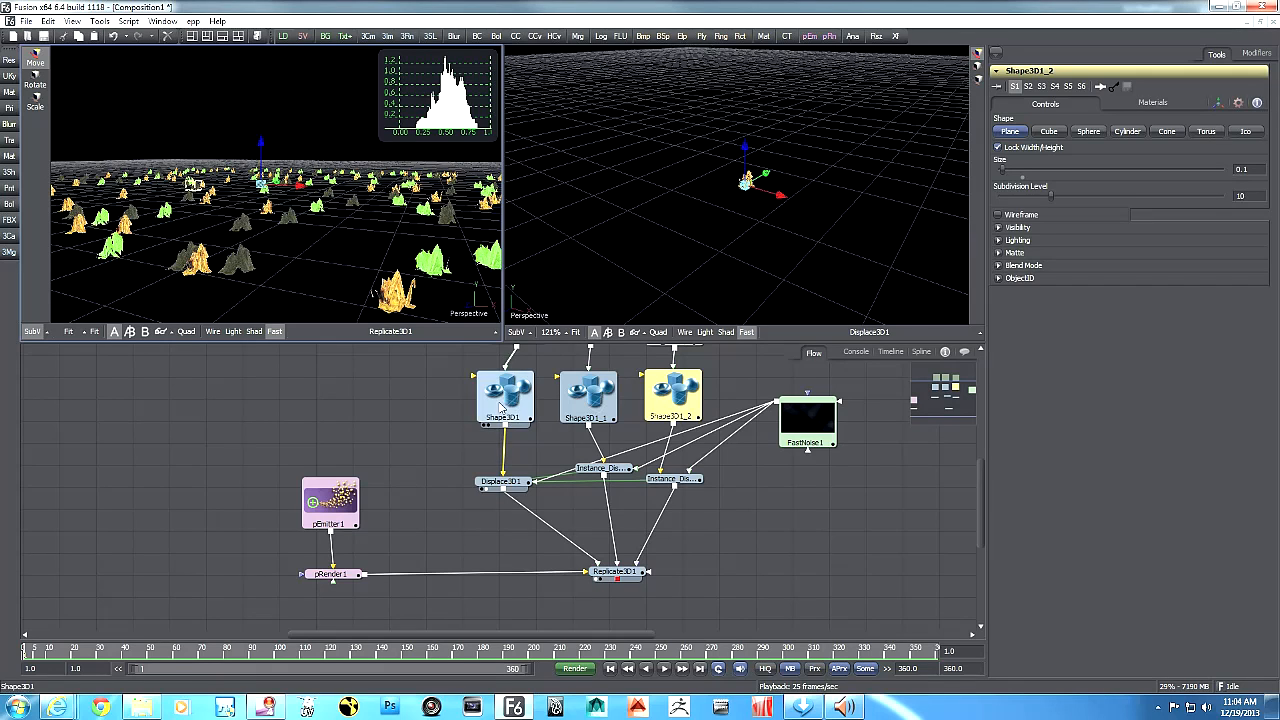
left_click(810, 428)
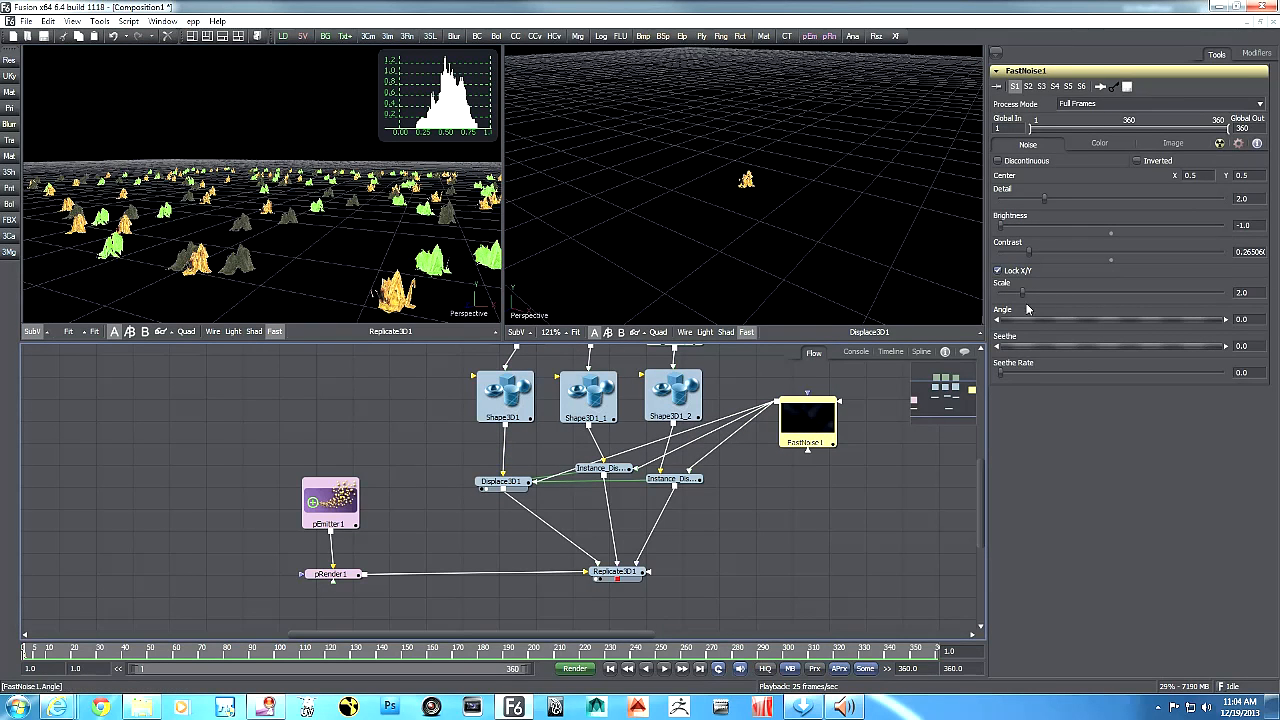
left_click_drag(1030, 258, 1006, 258)
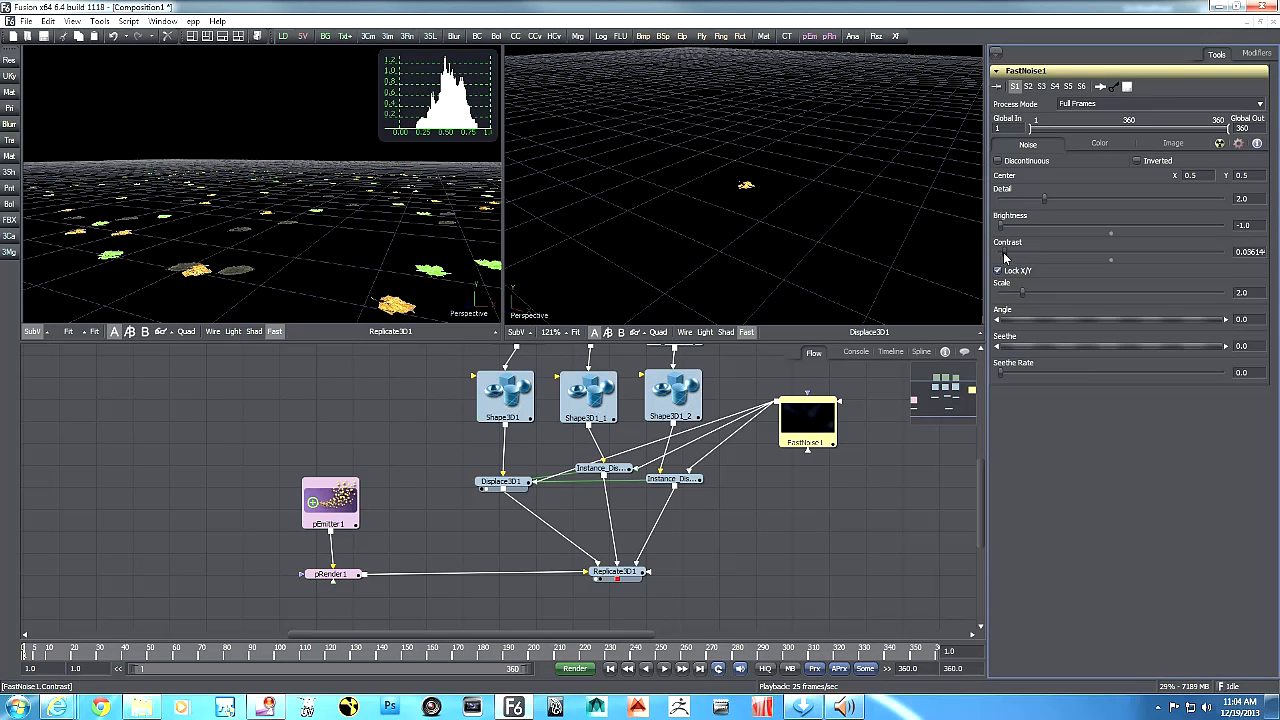
left_click_drag(351, 270, 305, 282)
- Add a Renderer 3D fed by Replicate3D1, show it in the second viewer, and move it farther below Replicate3D1
left_click(620, 596)
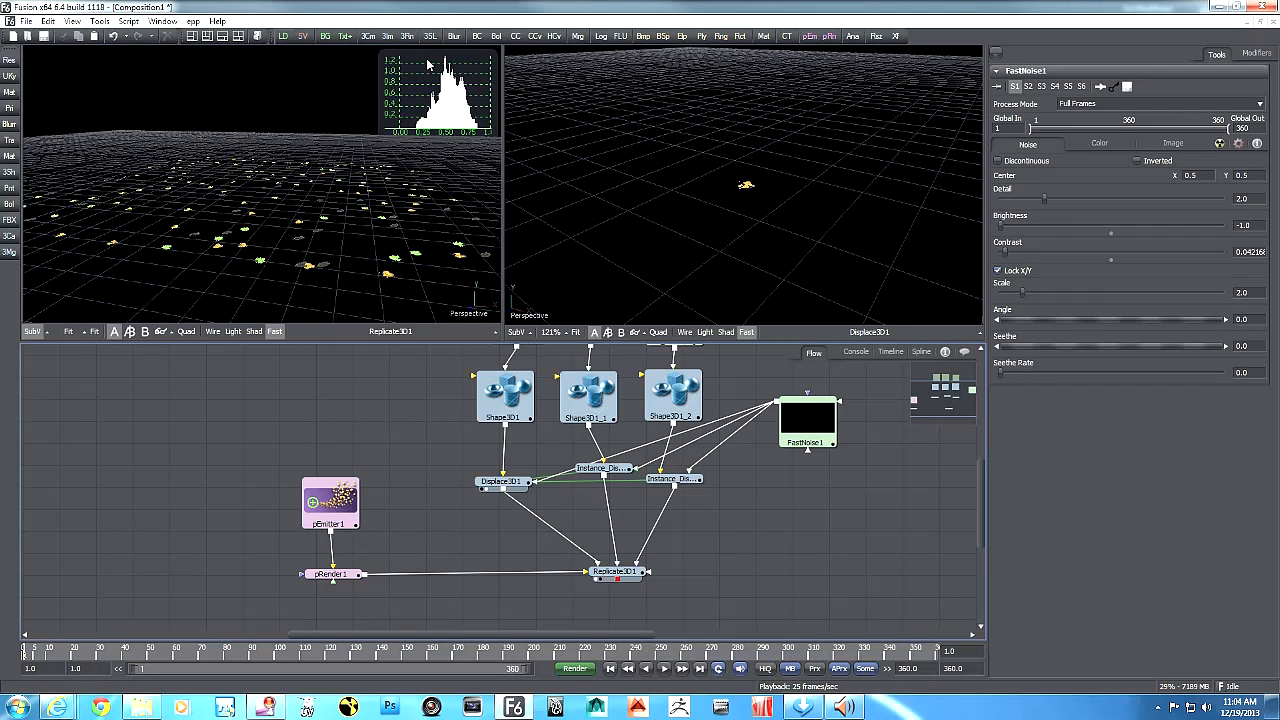
left_click(407, 36)
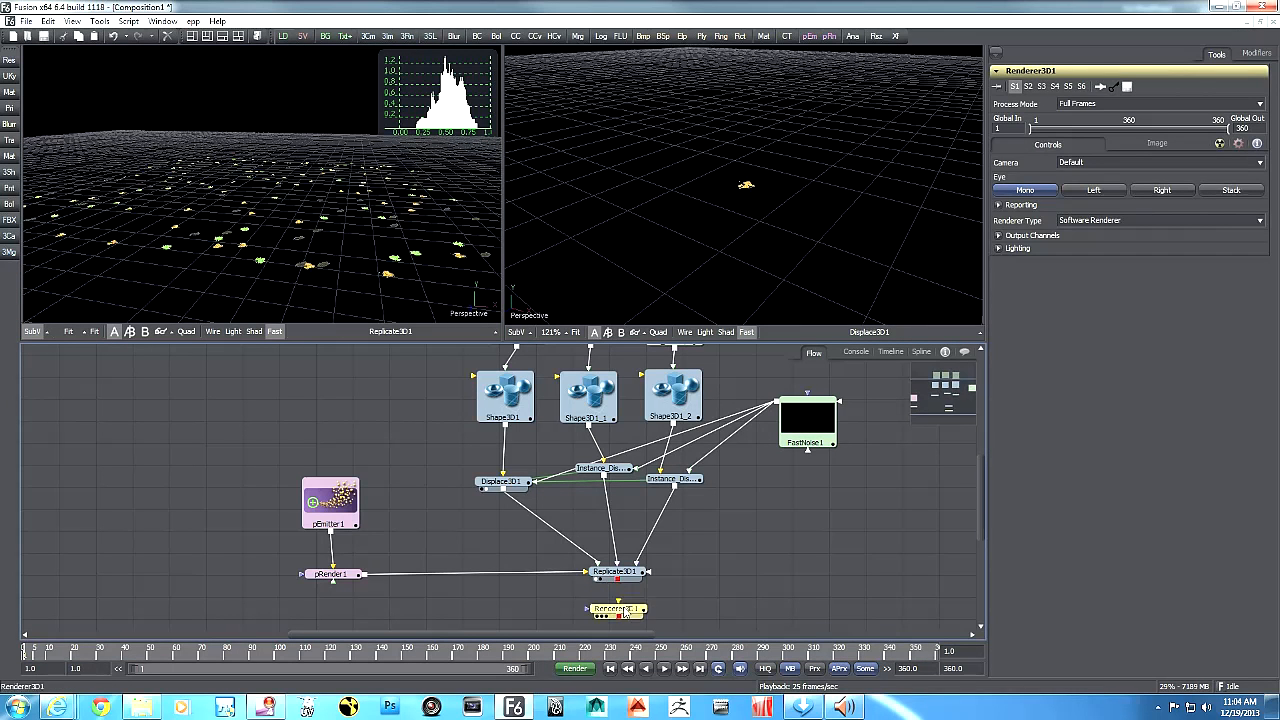
left_click_drag(624, 606, 706, 252)
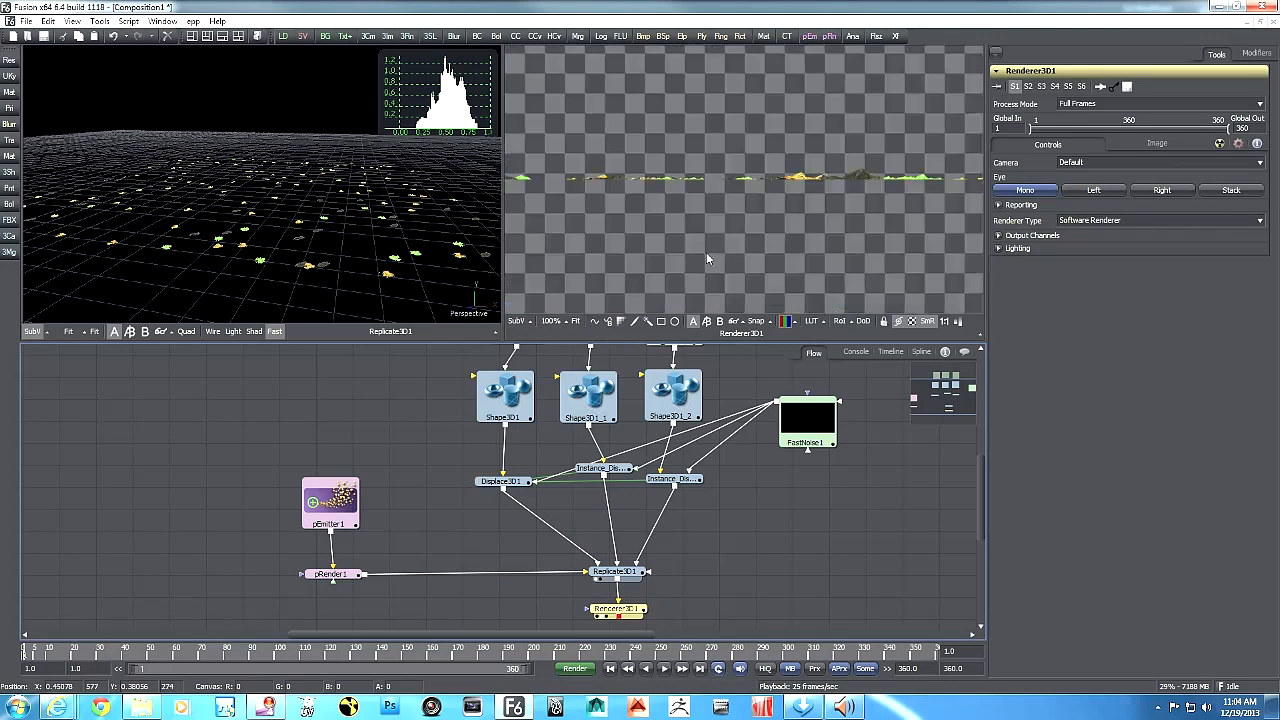
left_click(808, 571)
scroll(828, 571, "down", 3)
left_click_drag(851, 567, 824, 510)
left_click_drag(668, 553, 664, 609)
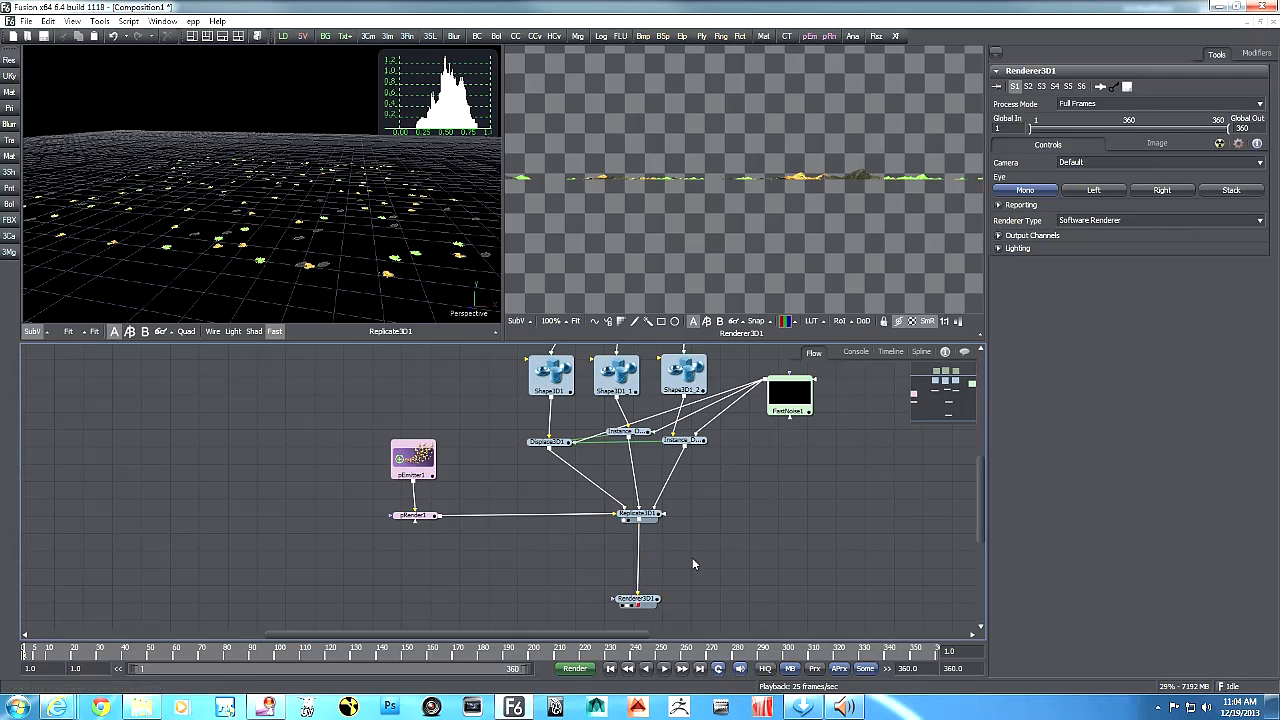
- Add a Camera 3D and merge it with Replicate3D1 through a Merge 3D placed ahead of Renderer3D1
left_click(366, 40)
left_click_drag(680, 572, 641, 522)
left_click_drag(739, 552, 682, 563)
left_click_drag(657, 611, 682, 619)
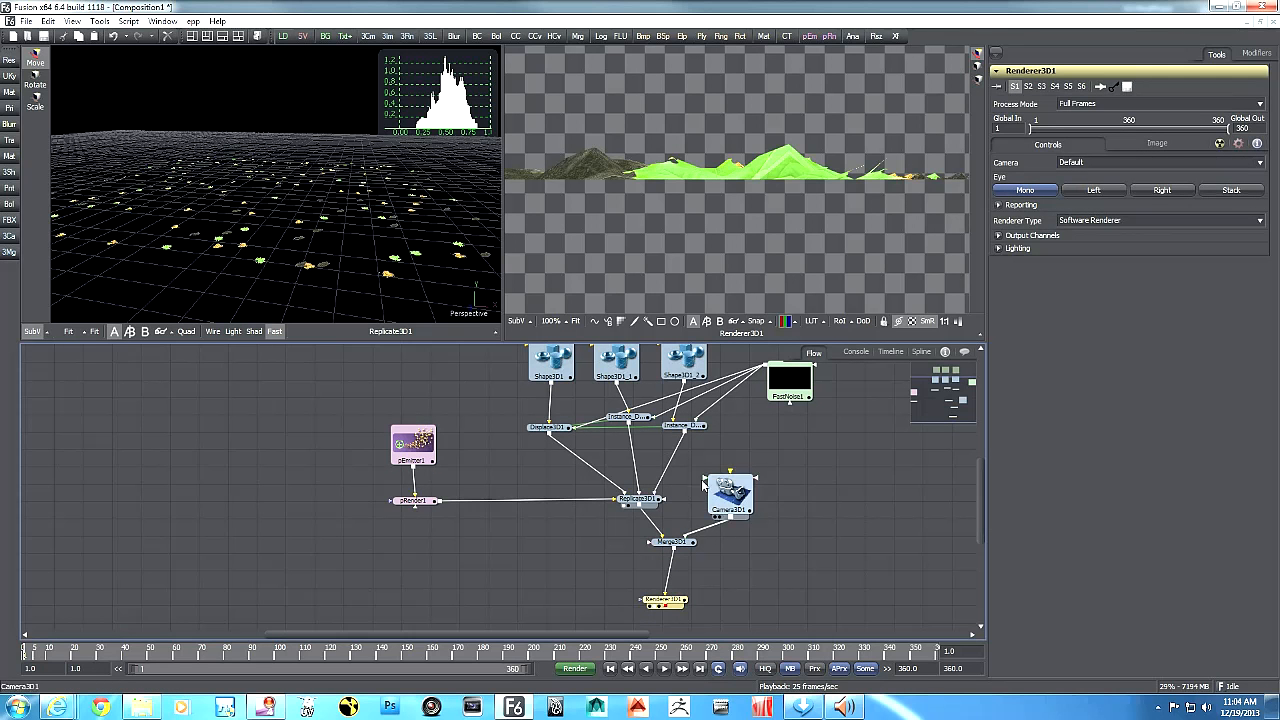
- Move Camera3D1 back from the leaf field and raise it so the render looks across the scattered leaves
left_click(730, 492)
left_click(351, 240)
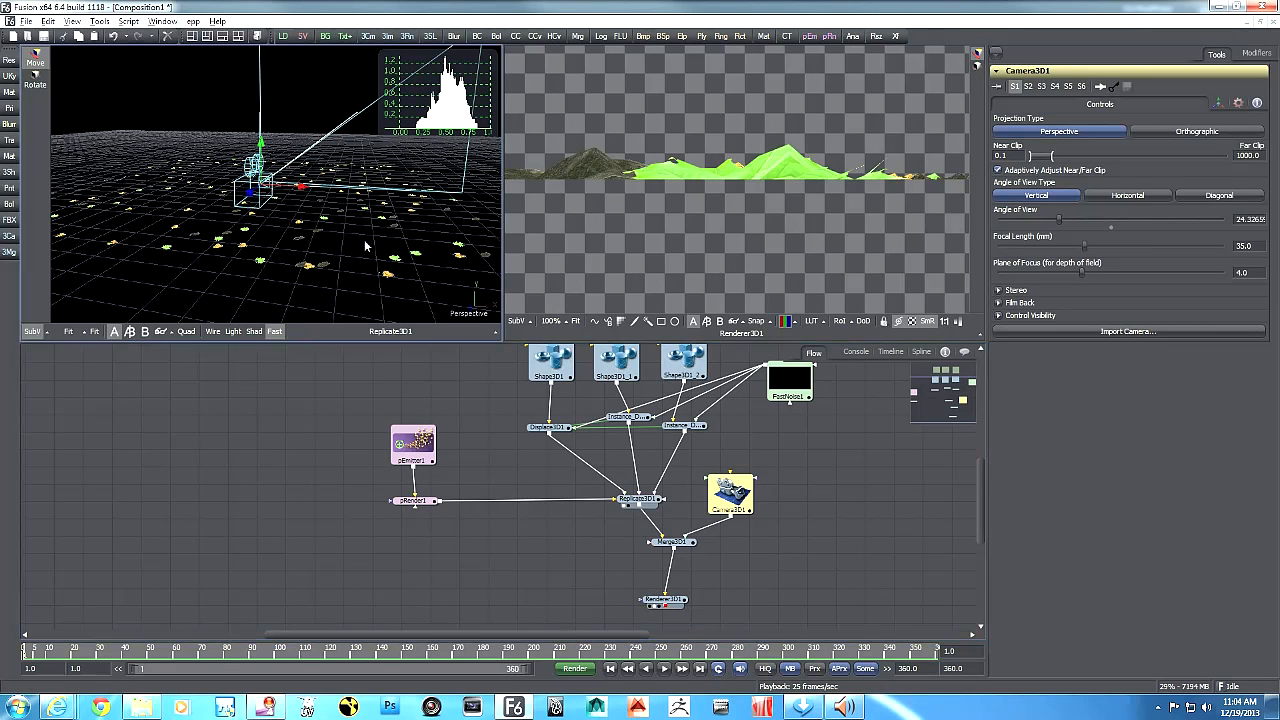
left_click_drag(430, 258, 158, 205)
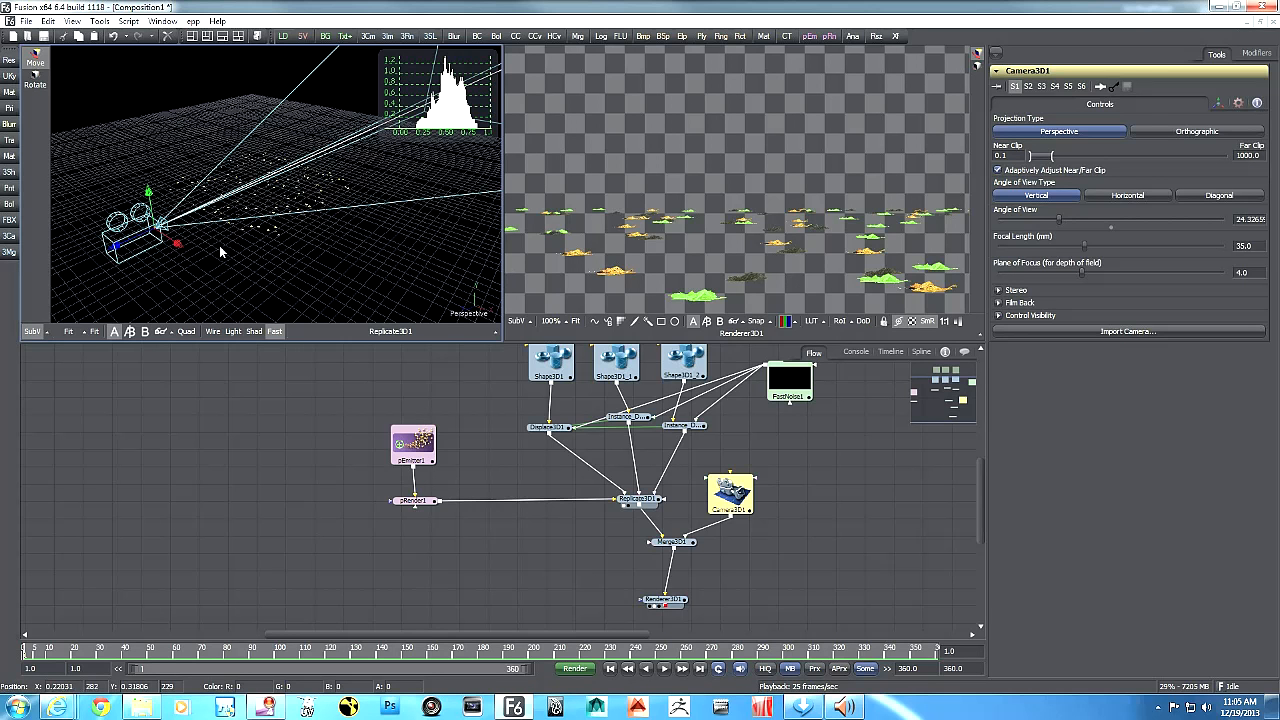
left_click_drag(116, 250, 219, 272)
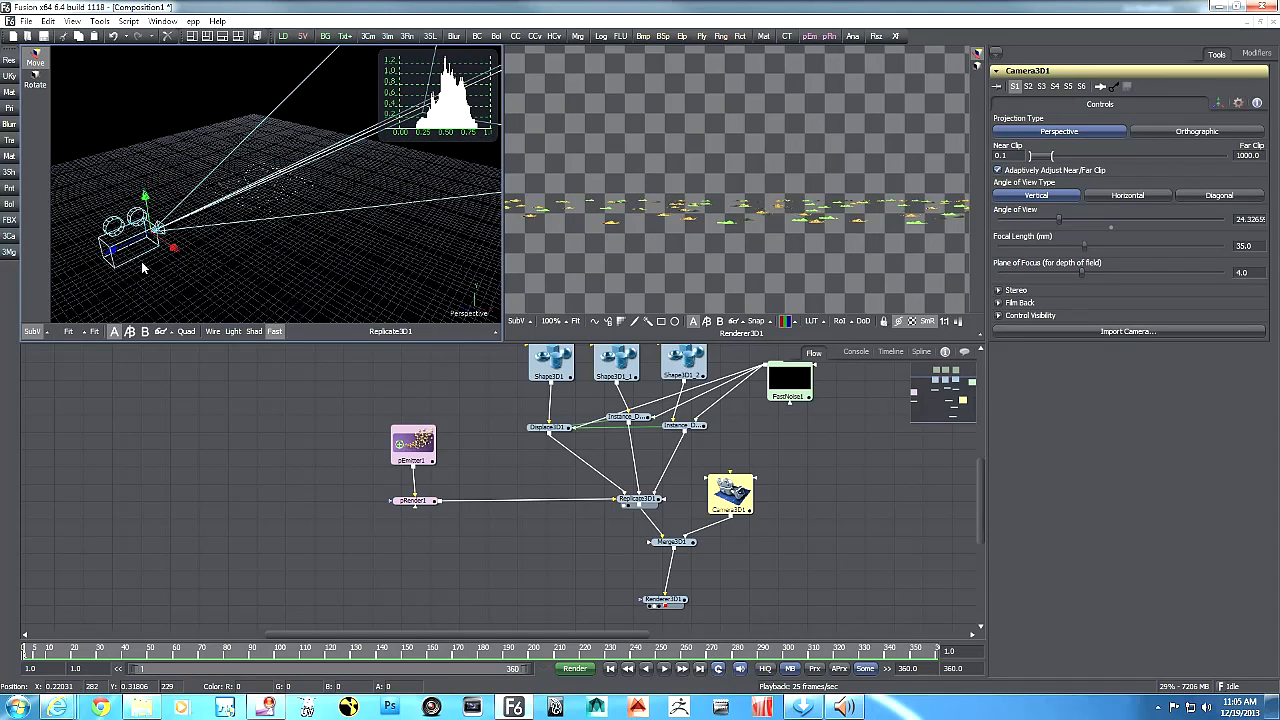
left_click_drag(113, 258, 113, 205)
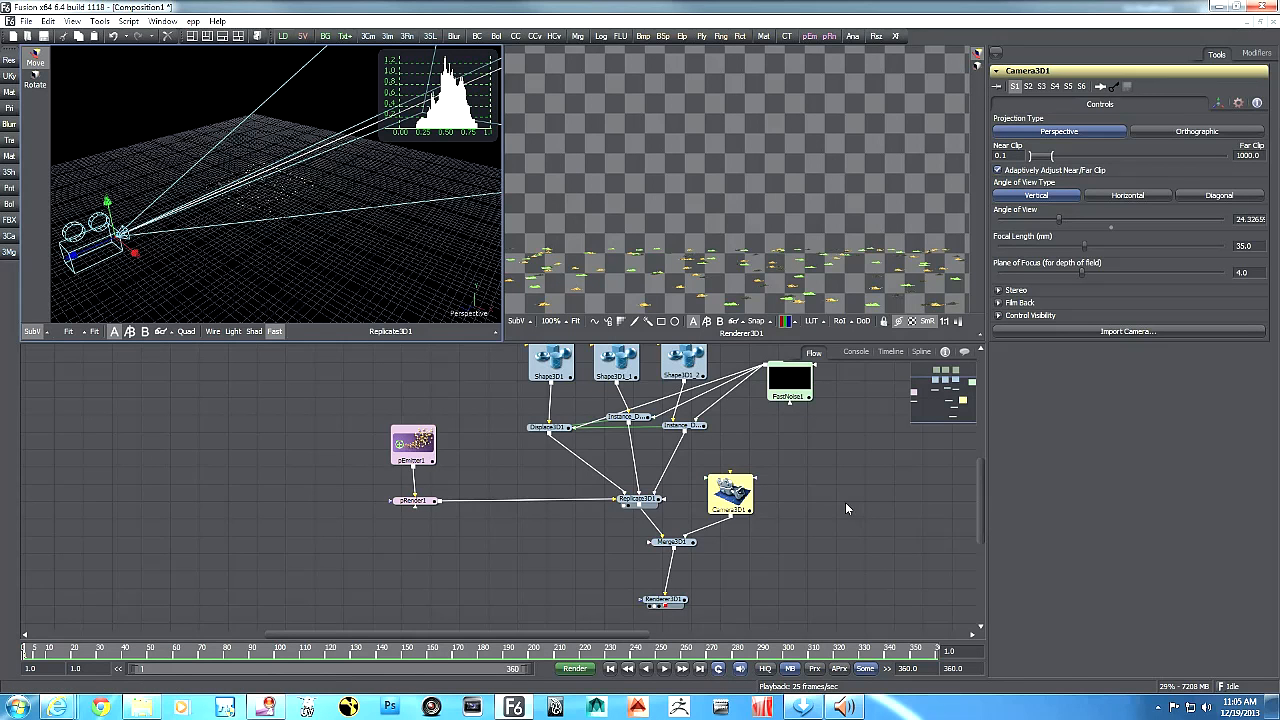
- Rearrange the Merge3D1, Camera3D1 and Renderer3D1 nodes to the right of the leaf network in the flow
scroll(898, 522, "down", 4)
left_click_drag(701, 557, 610, 540)
left_click_drag(735, 497, 857, 507)
left_click_drag(651, 516, 738, 561)
left_click_drag(706, 515, 867, 512)
left_click(690, 531)
scroll(690, 531, "down", 2)
left_click_drag(694, 556, 720, 570)
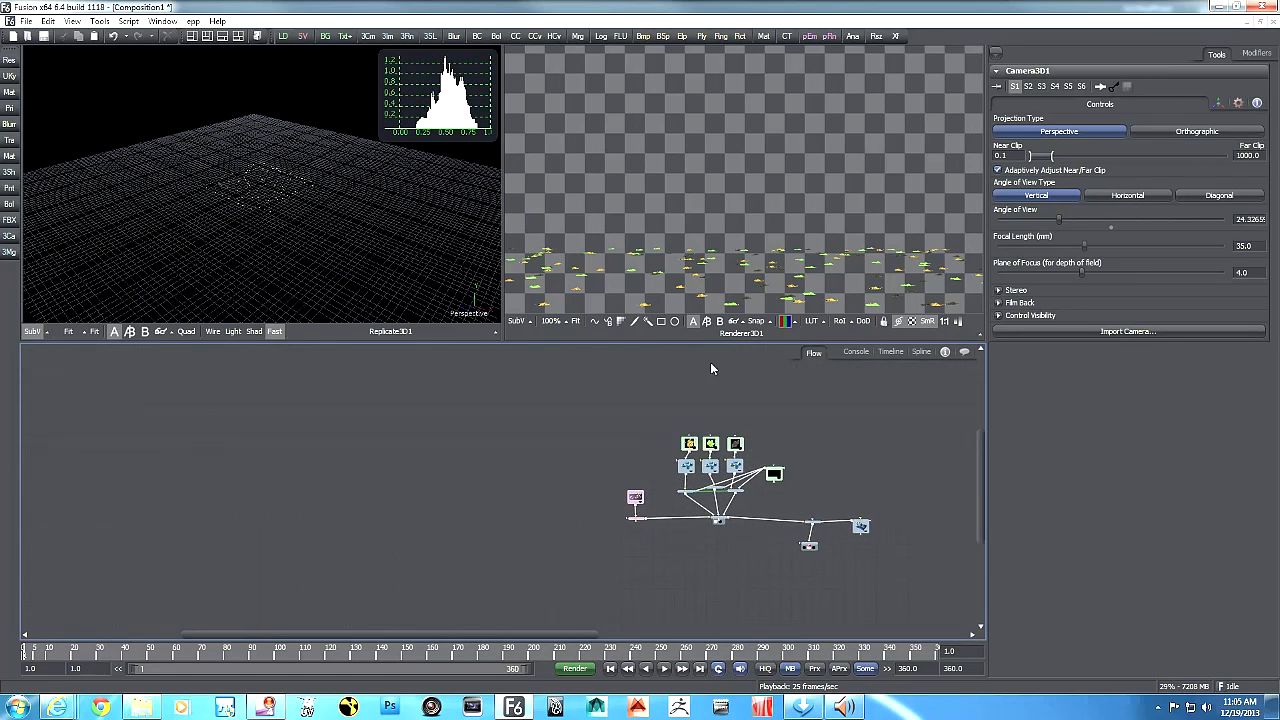
- Duplicate the whole leaf particle network, from the emitter and loaders through Replicate3D1, into an empty area of the flow
left_click_drag(545, 400, 794, 558)
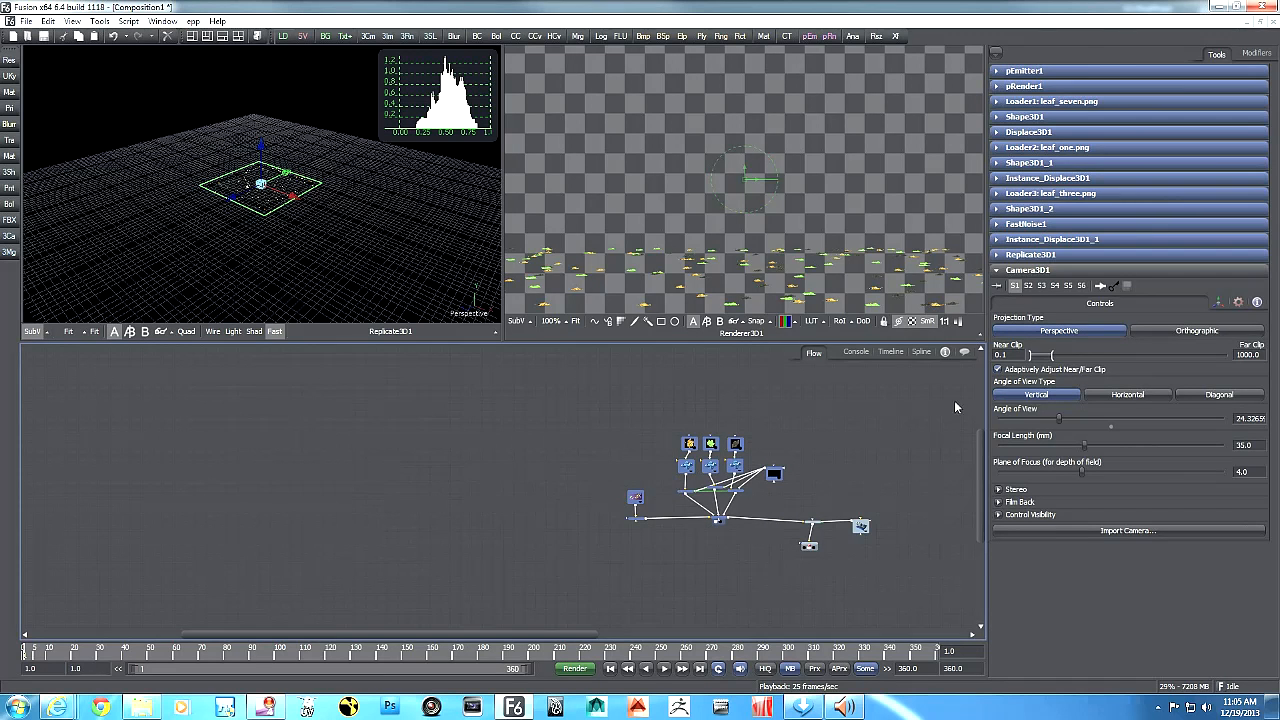
left_click_drag(905, 416, 786, 460)
left_click(762, 434)
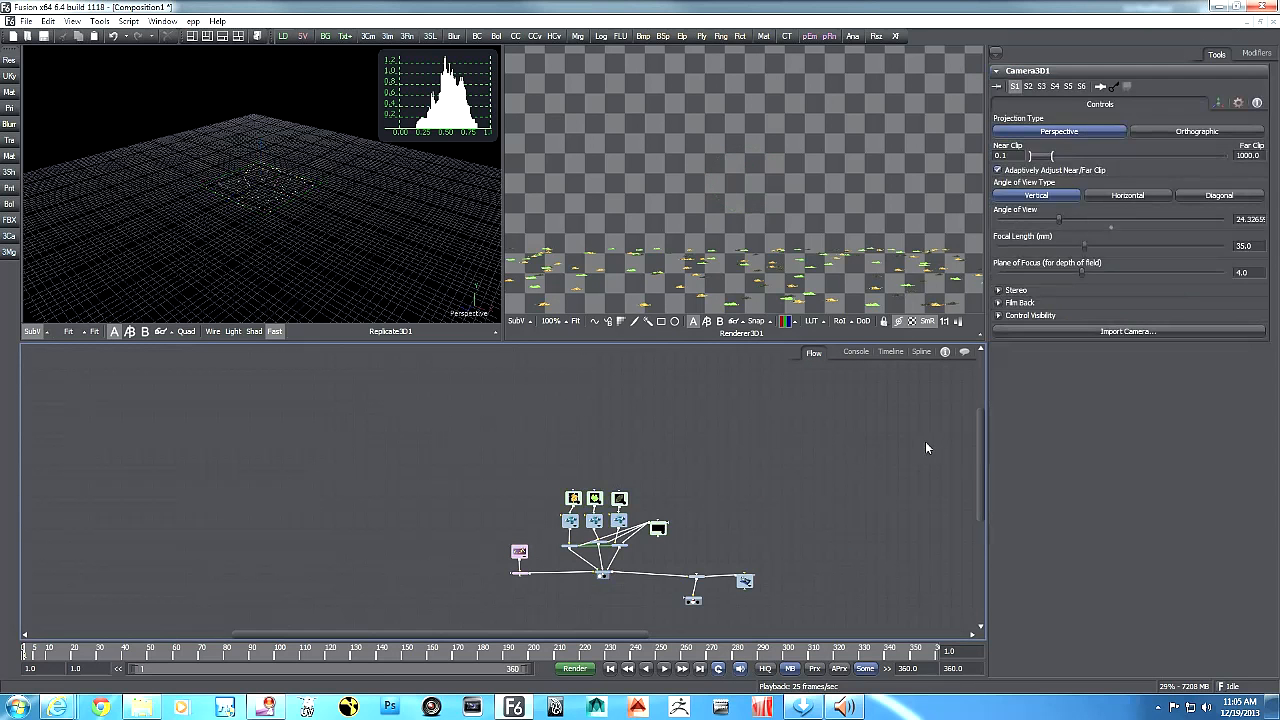
key("ctrl+v")
scroll(760, 490, "up", 4)
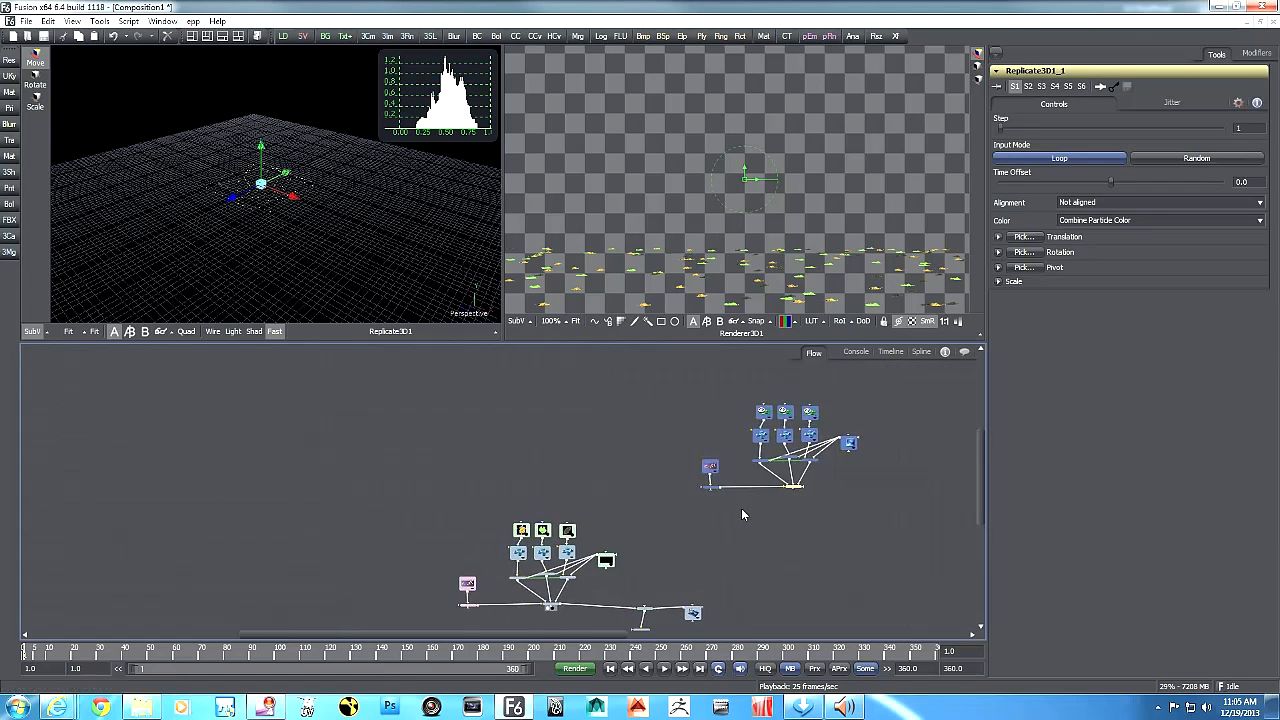
- Connect the duplicated Replicate3D1_1 to Merge3D1 and move the duplicated network closer to the original one
left_click_drag(827, 513, 624, 622)
left_click(850, 462)
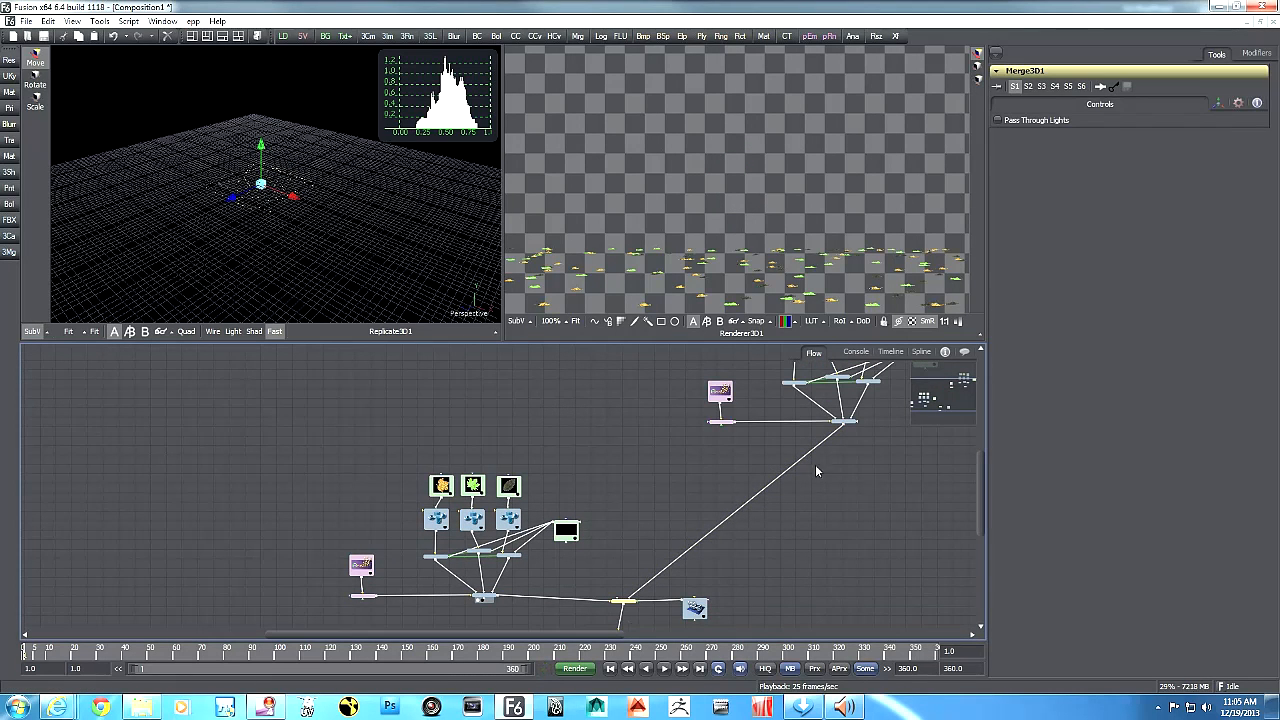
scroll(909, 495, "down", 3)
left_click_drag(856, 498, 859, 549)
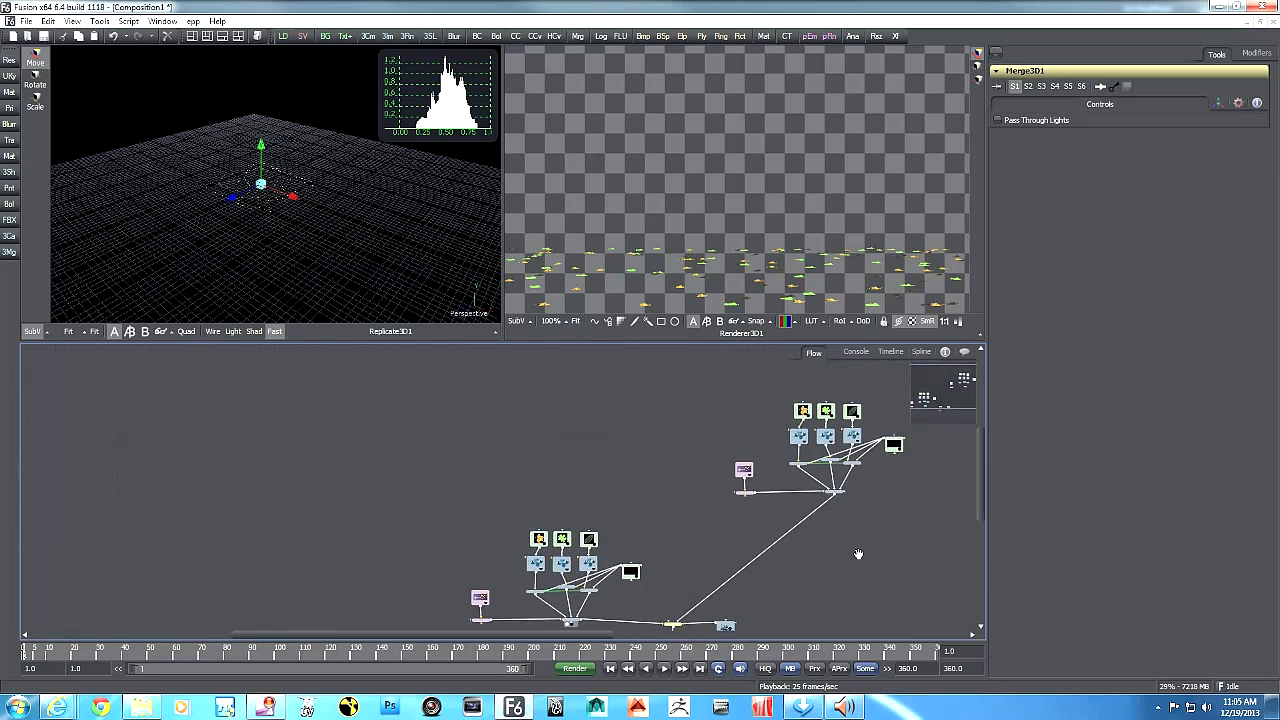
left_click_drag(693, 388, 752, 529)
left_click(812, 534)
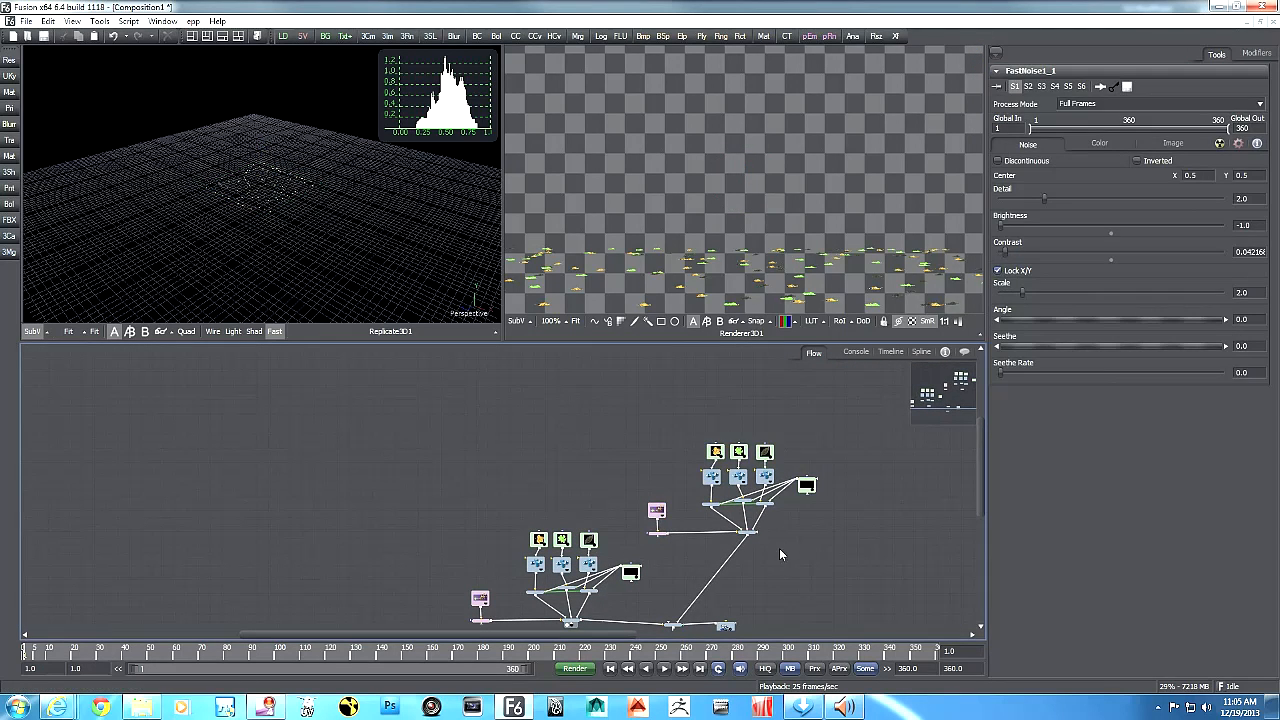
- Show pRender1_1 in the first viewer and raise the pEmitter1_1 region above the ground plane
scroll(781, 547, "up", 2)
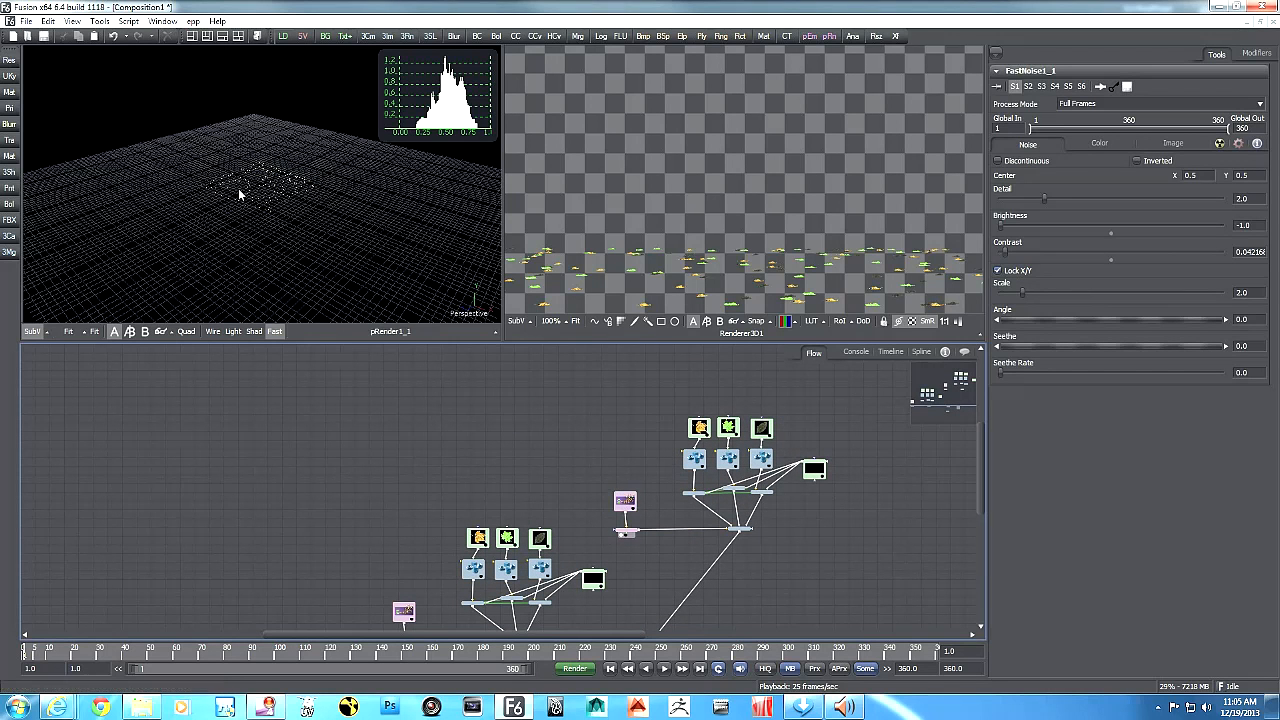
left_click(625, 500)
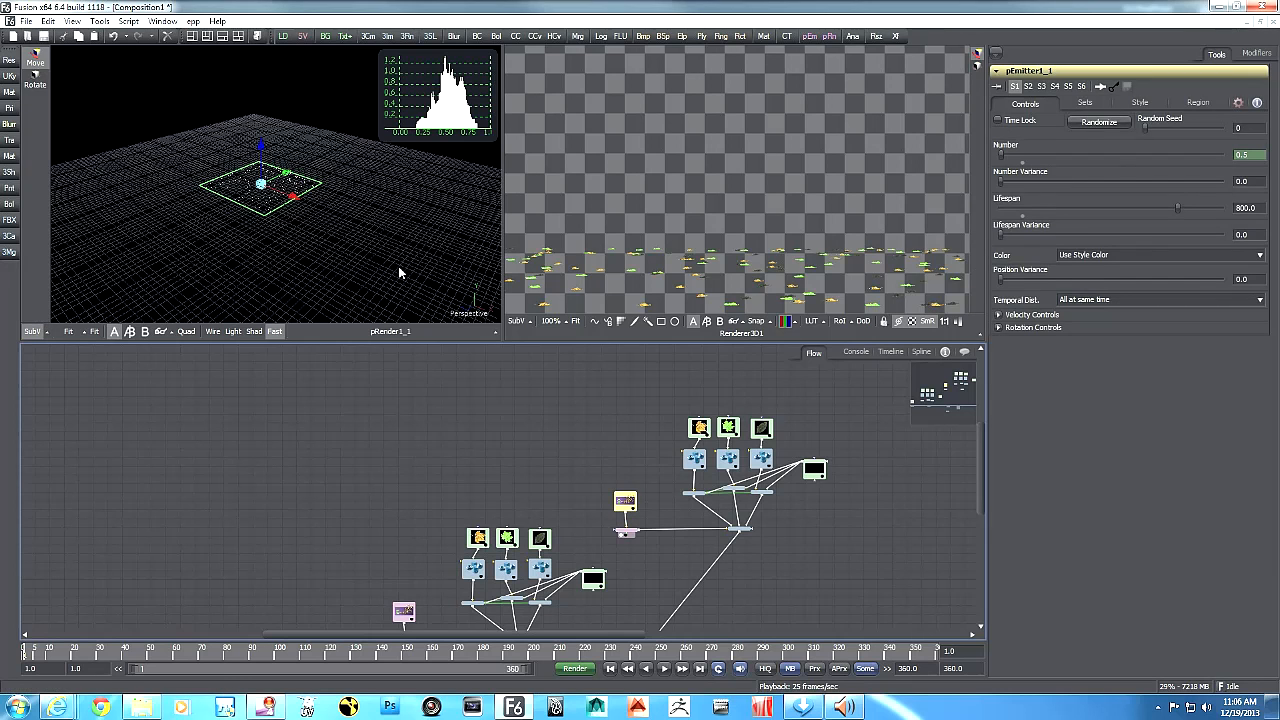
left_click_drag(260, 148, 273, 112)
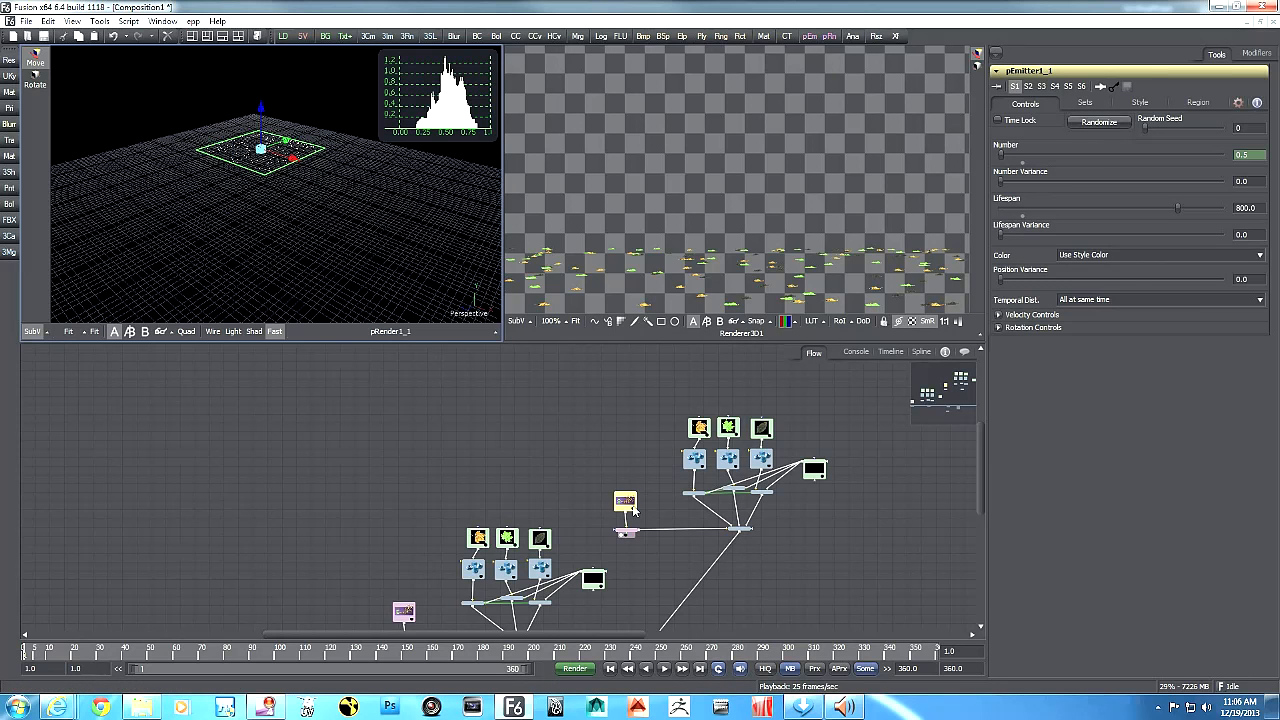
- Set pEmitter1_1's velocity to about 0.115 and its angle to -90, and check the falling particles at a side angle
left_click(998, 315)
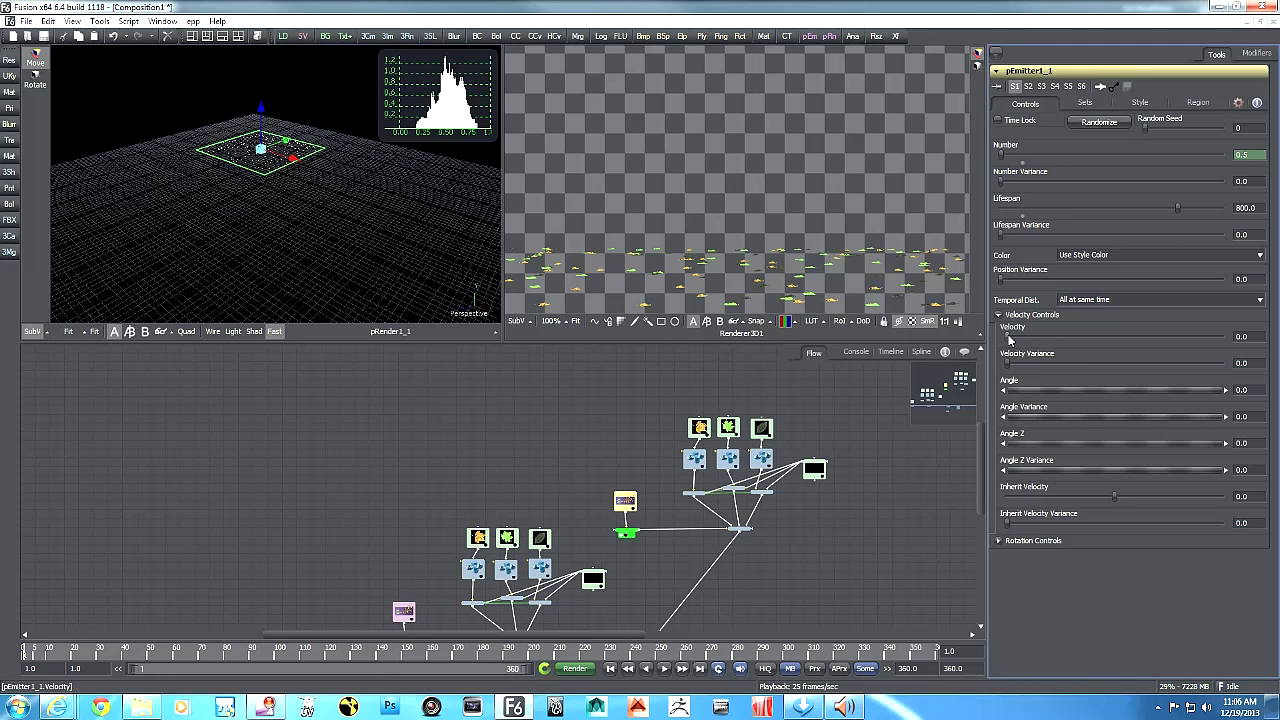
left_click_drag(1018, 341, 1029, 342)
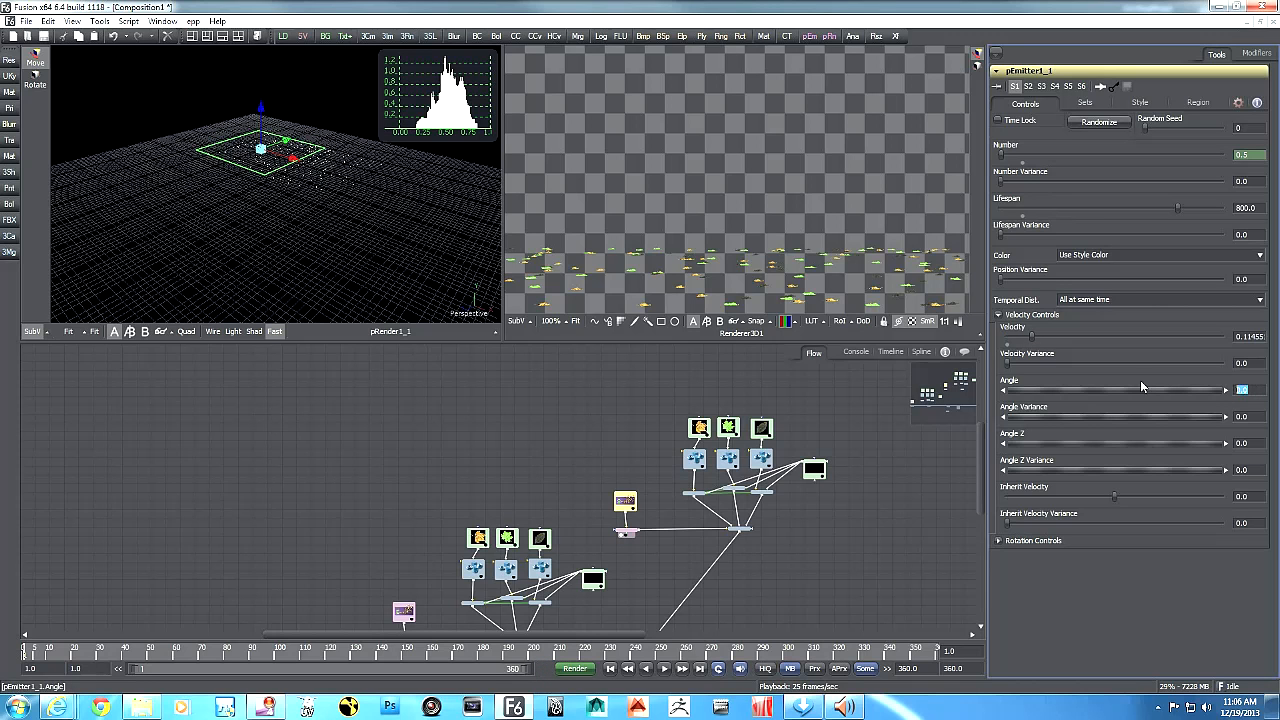
key("Tab")
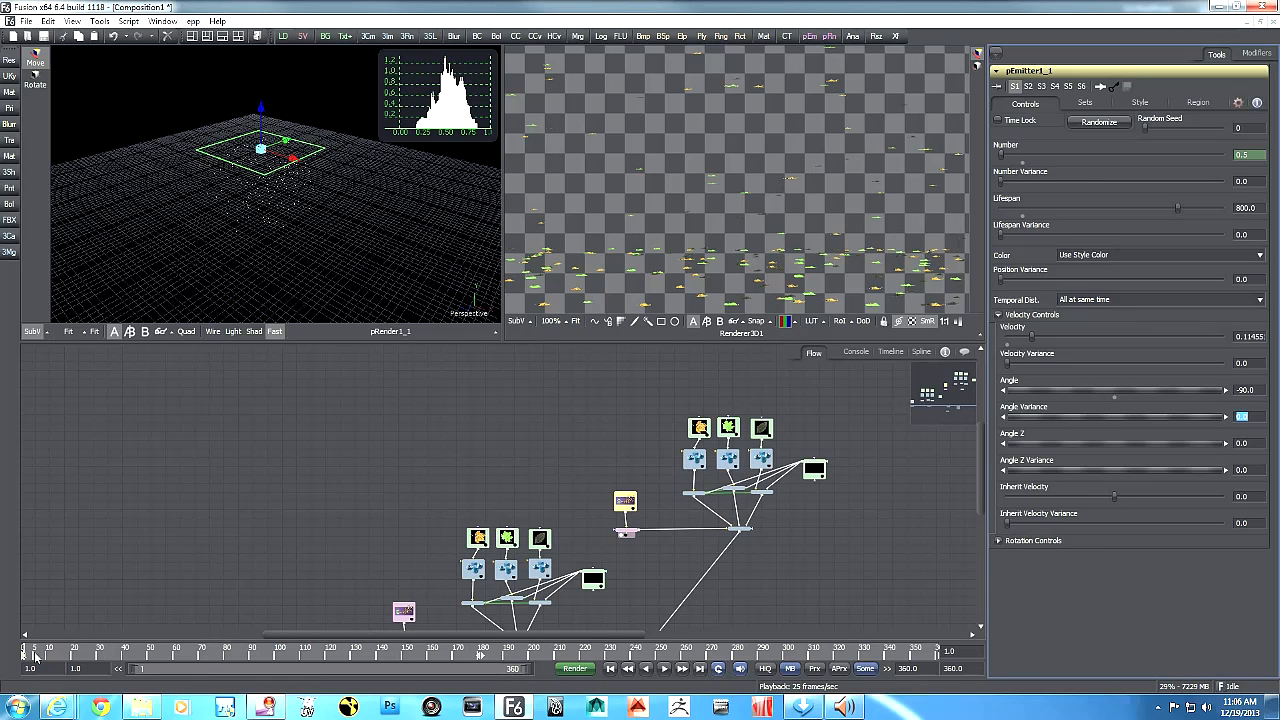
left_click(264, 655)
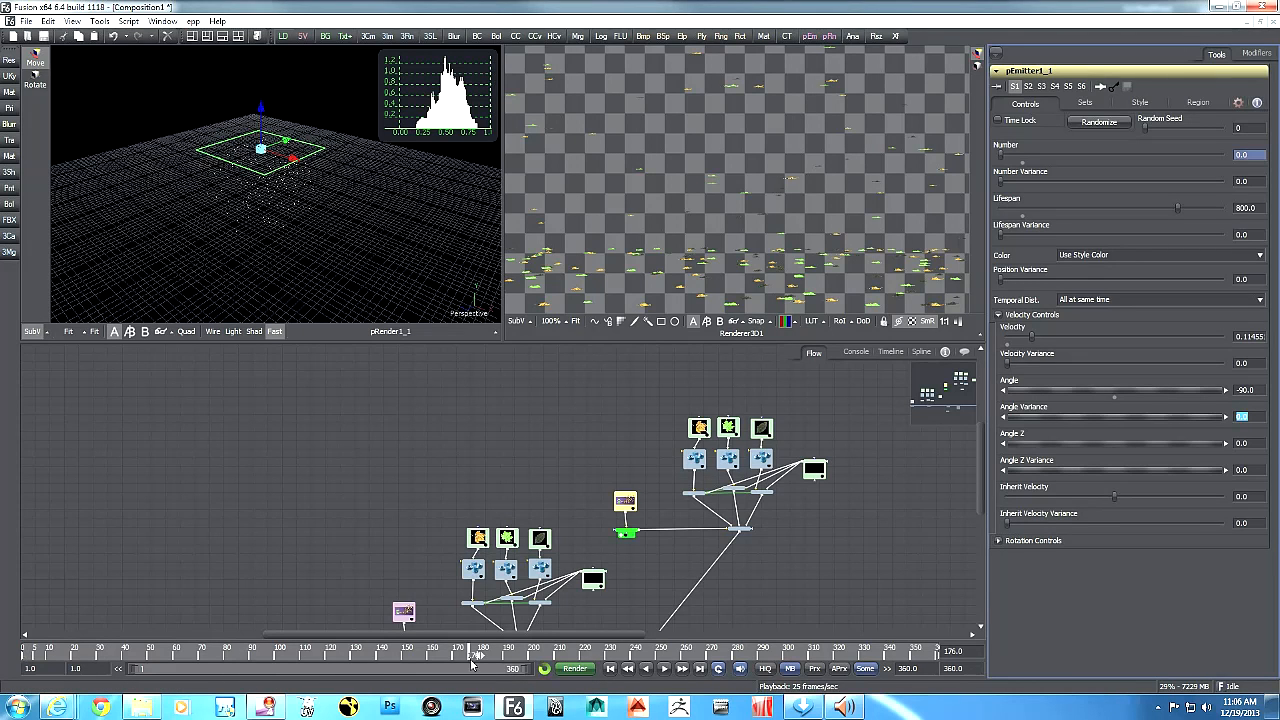
left_click_drag(342, 180, 445, 198)
left_click_drag(451, 192, 331, 194)
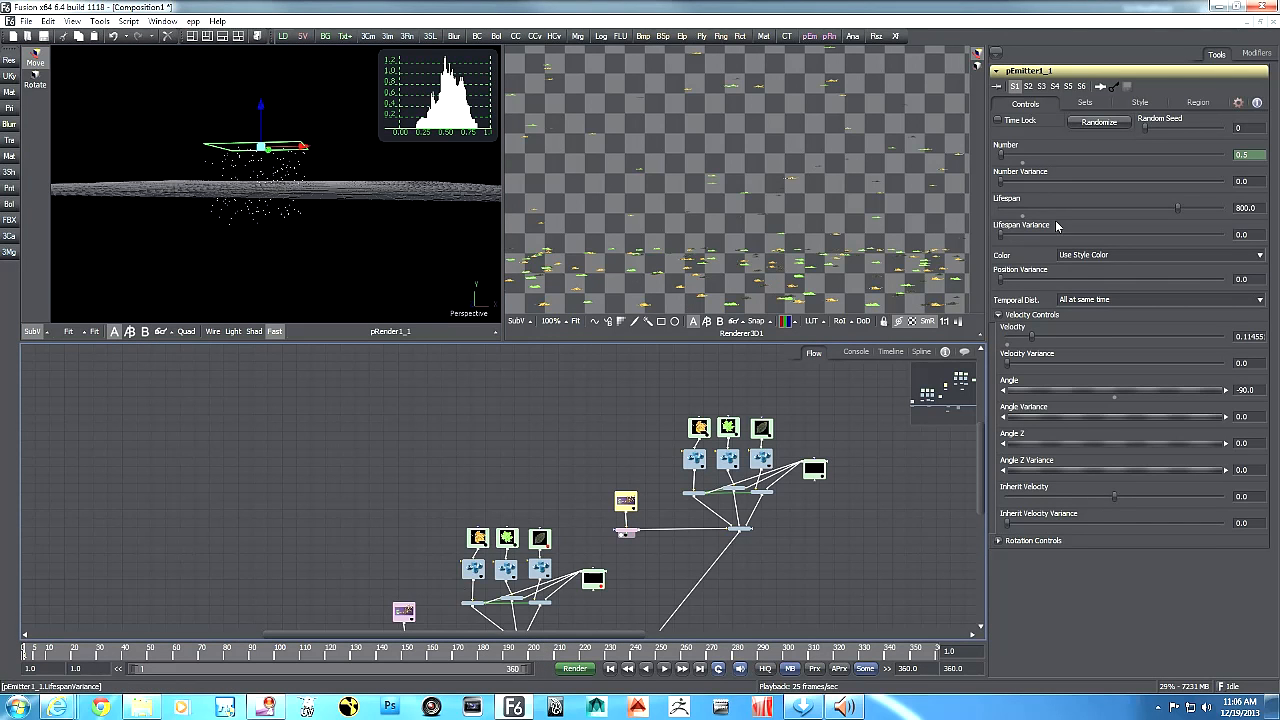
- Remove the keyframe animation from pEmitter1_1's Number and play back the continuous emission
right_click(1003, 159)
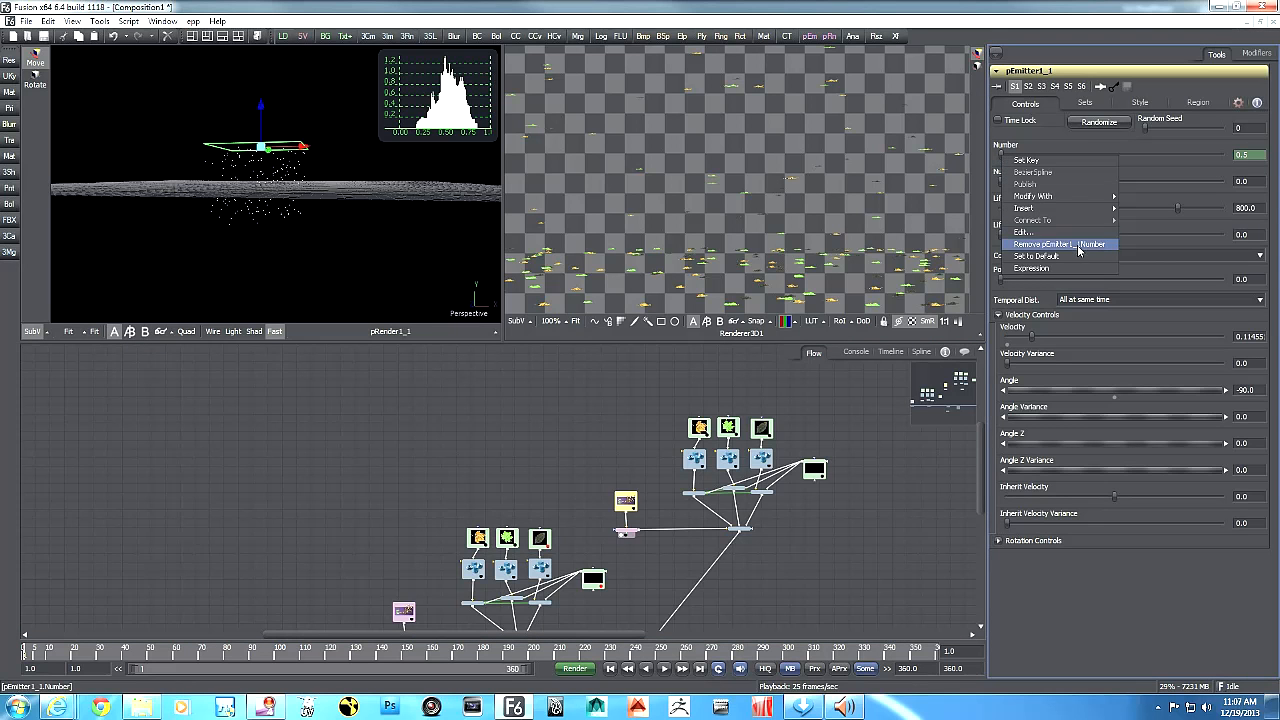
left_click(1083, 250)
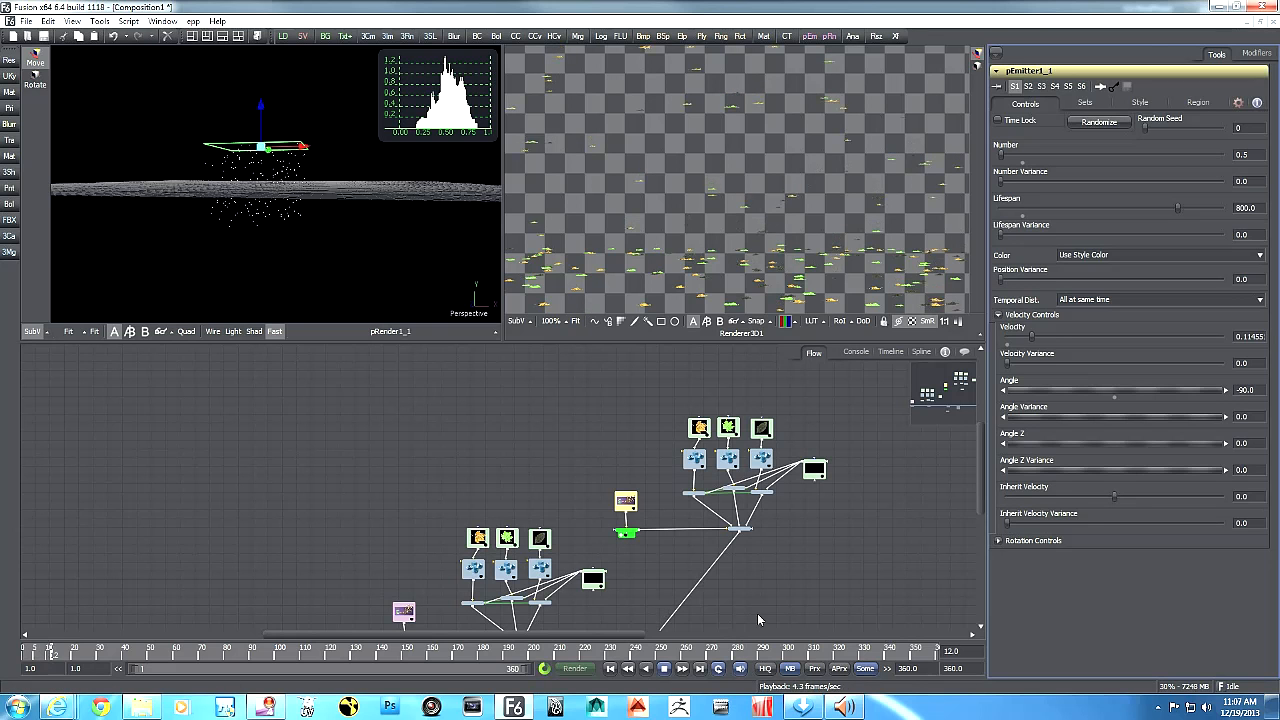
left_click_drag(764, 583, 801, 494)
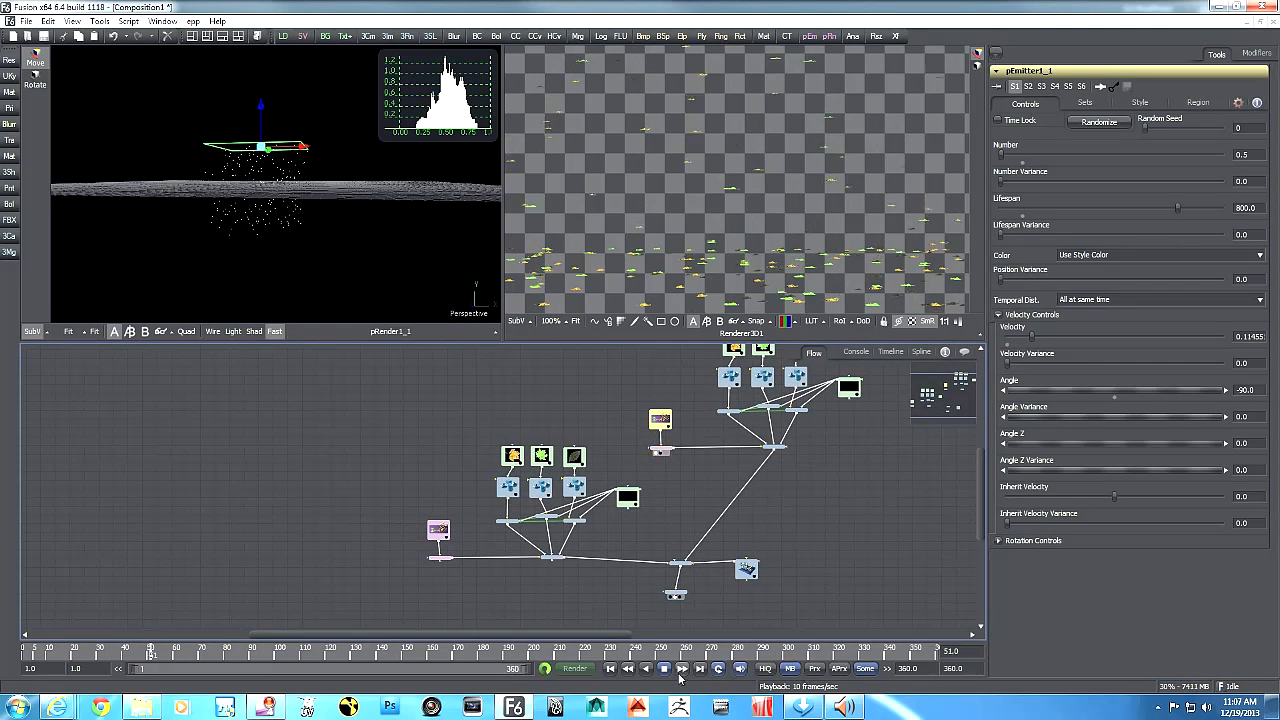
left_click(664, 669)
- Switch Renderer3D1 to the OGL Renderer and play the animation
left_click(676, 593)
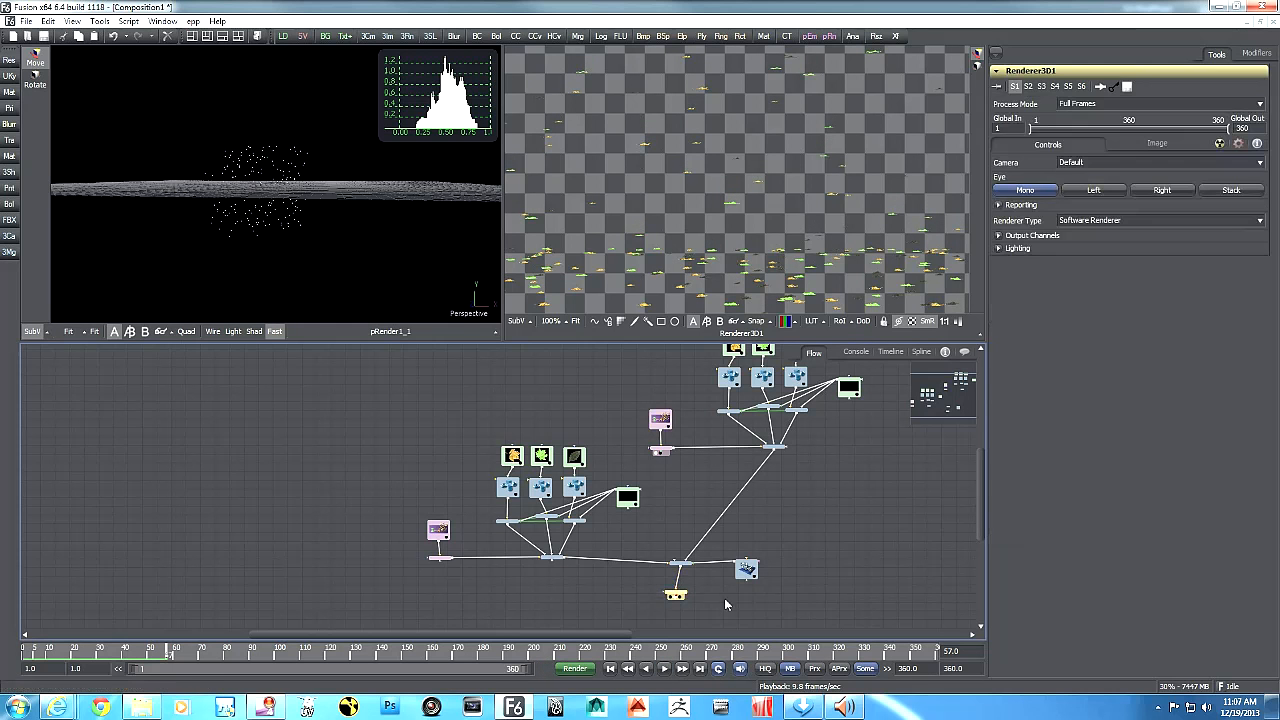
left_click(1258, 220)
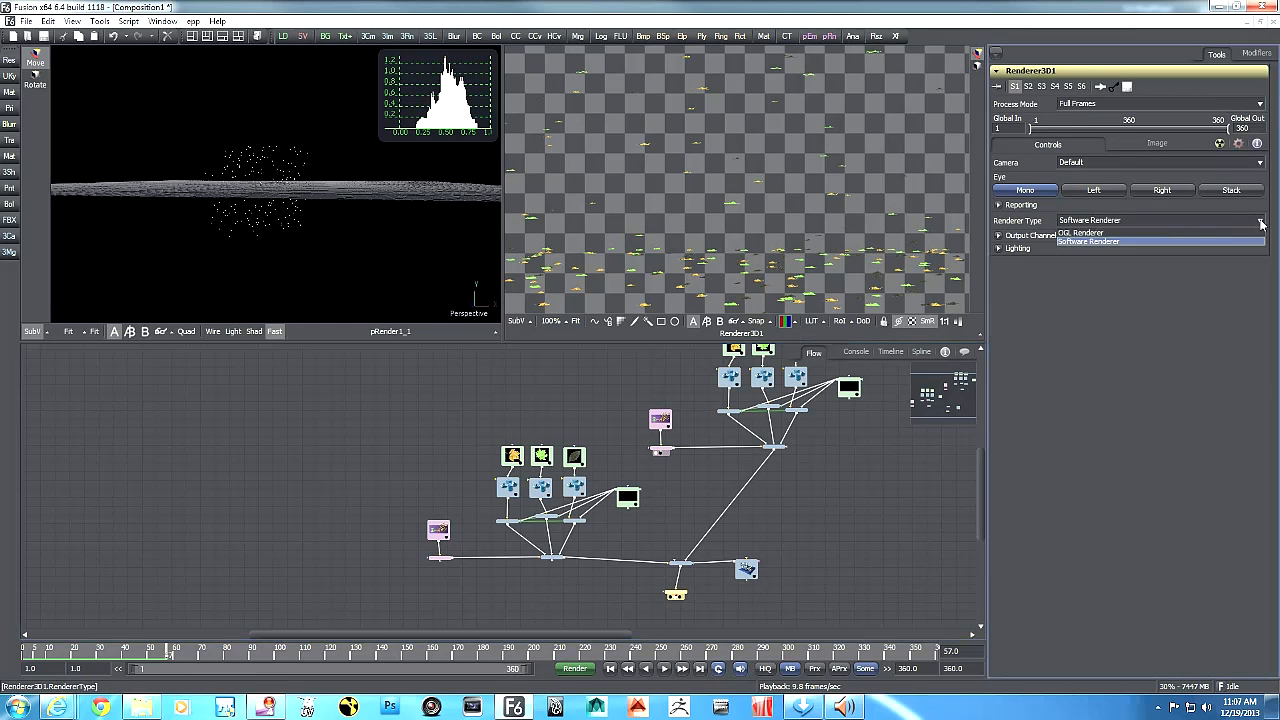
left_click(1150, 232)
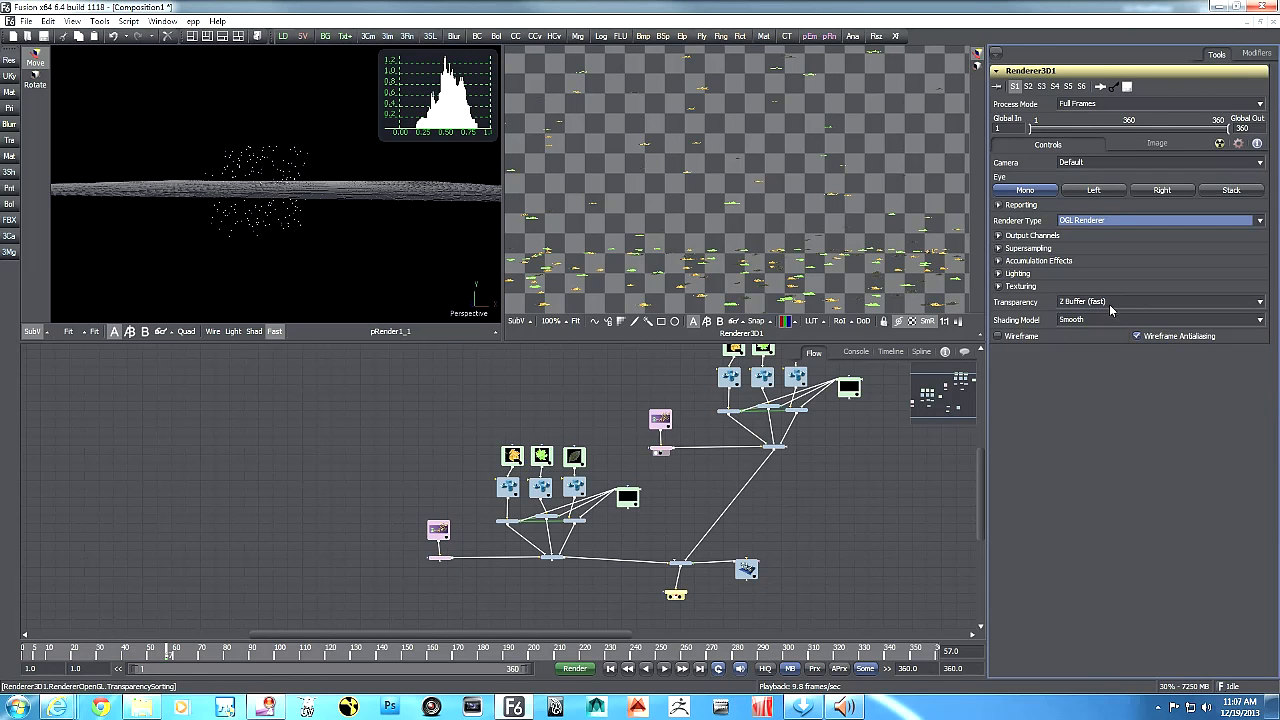
left_click(666, 672)
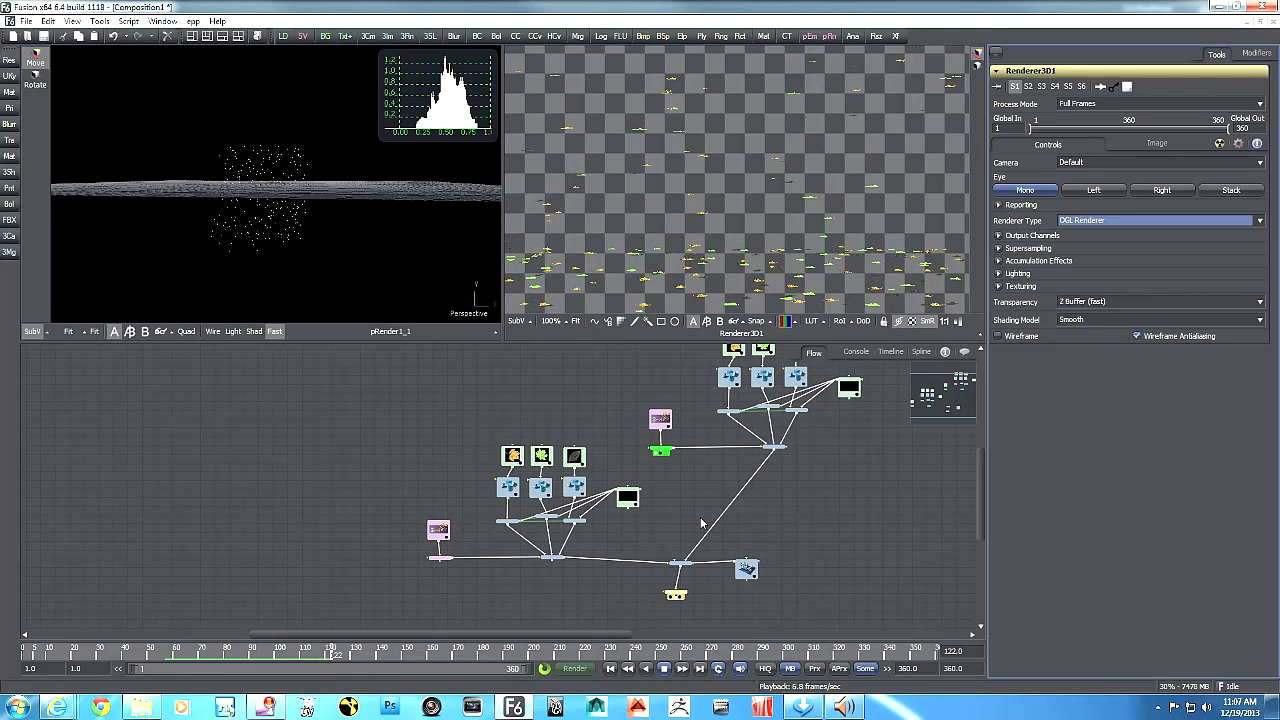
- Try different velocity variance amounts on pEmitter1_1 and set it to about 0.102
left_click(660, 420)
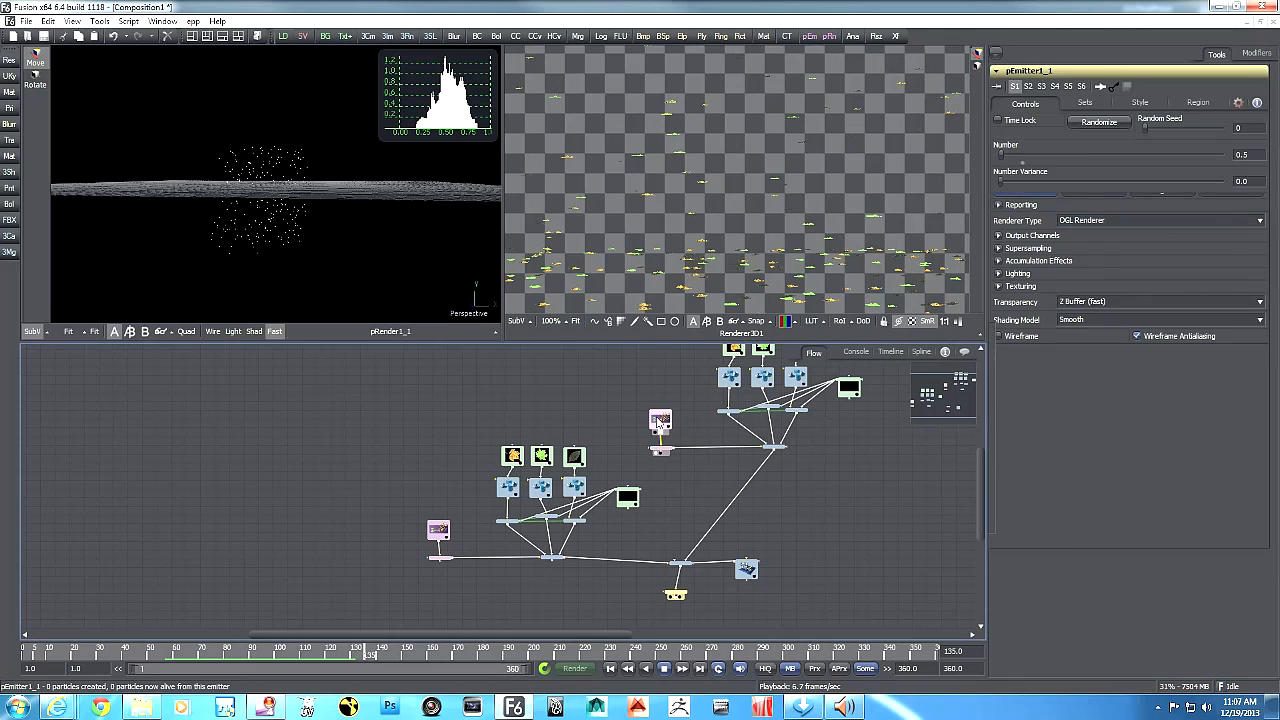
left_click_drag(1009, 365, 1028, 366)
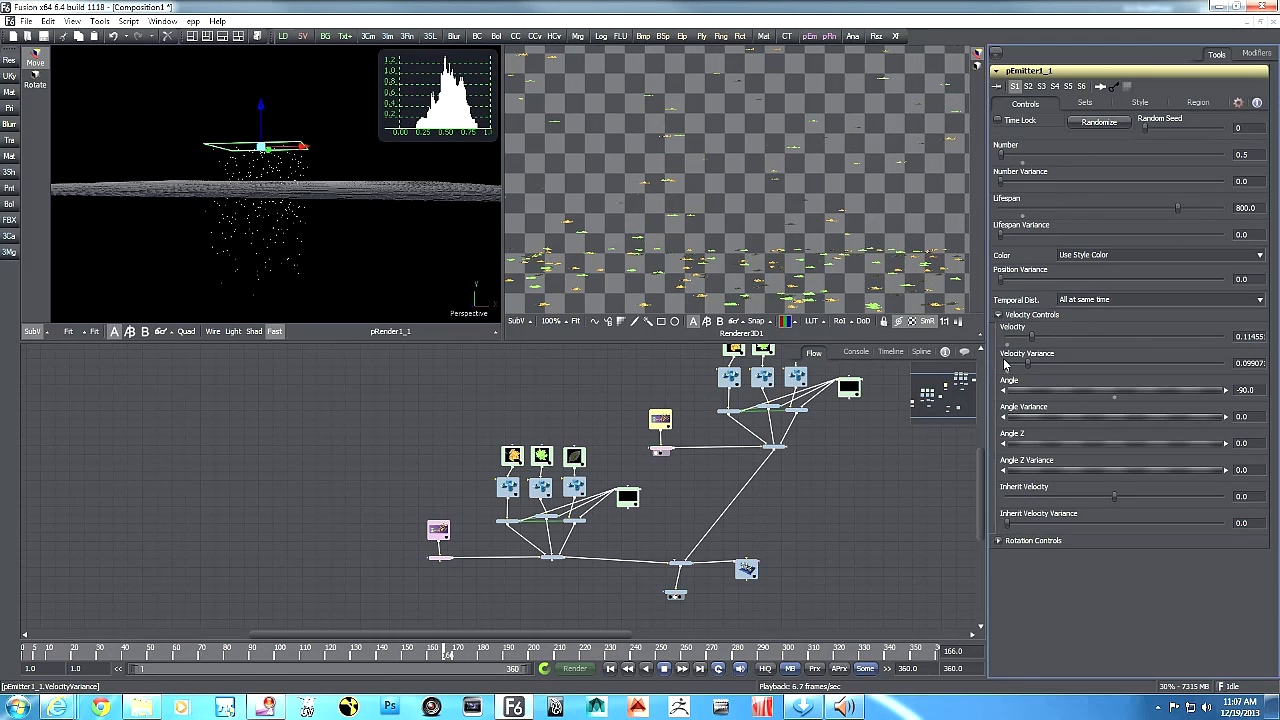
left_click_drag(1027, 364, 1060, 368)
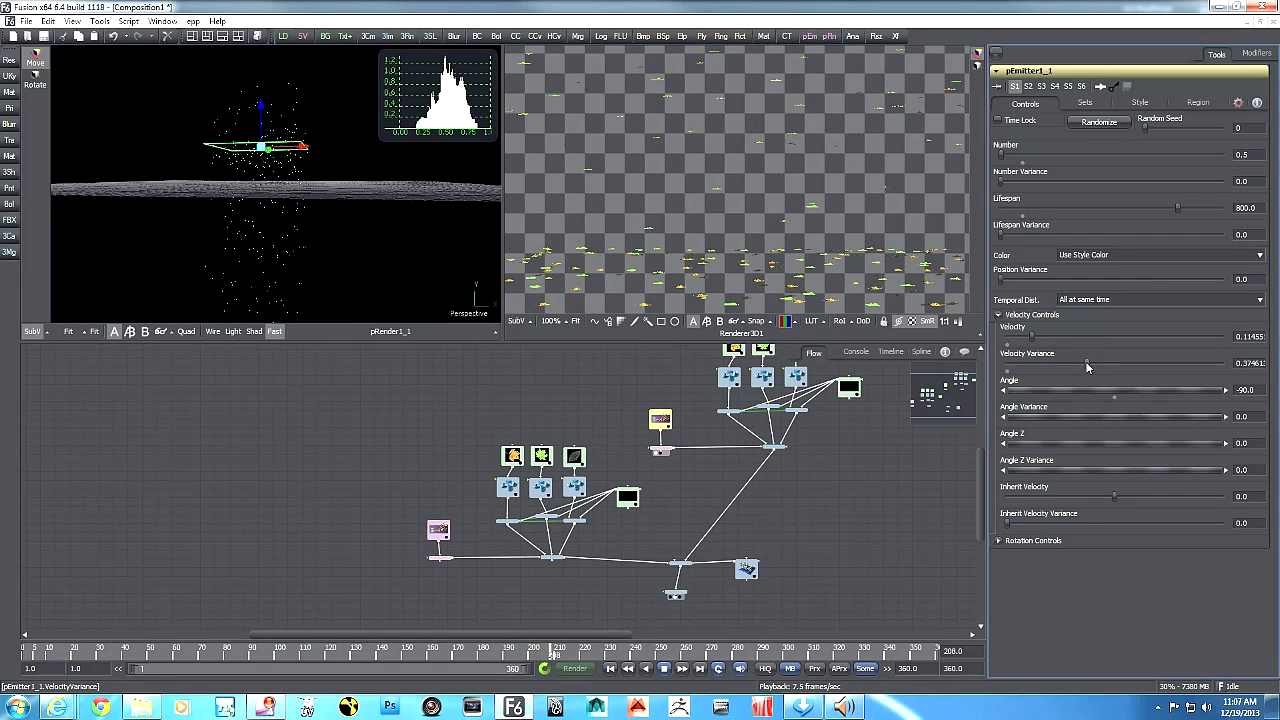
left_click_drag(1086, 361, 1033, 368)
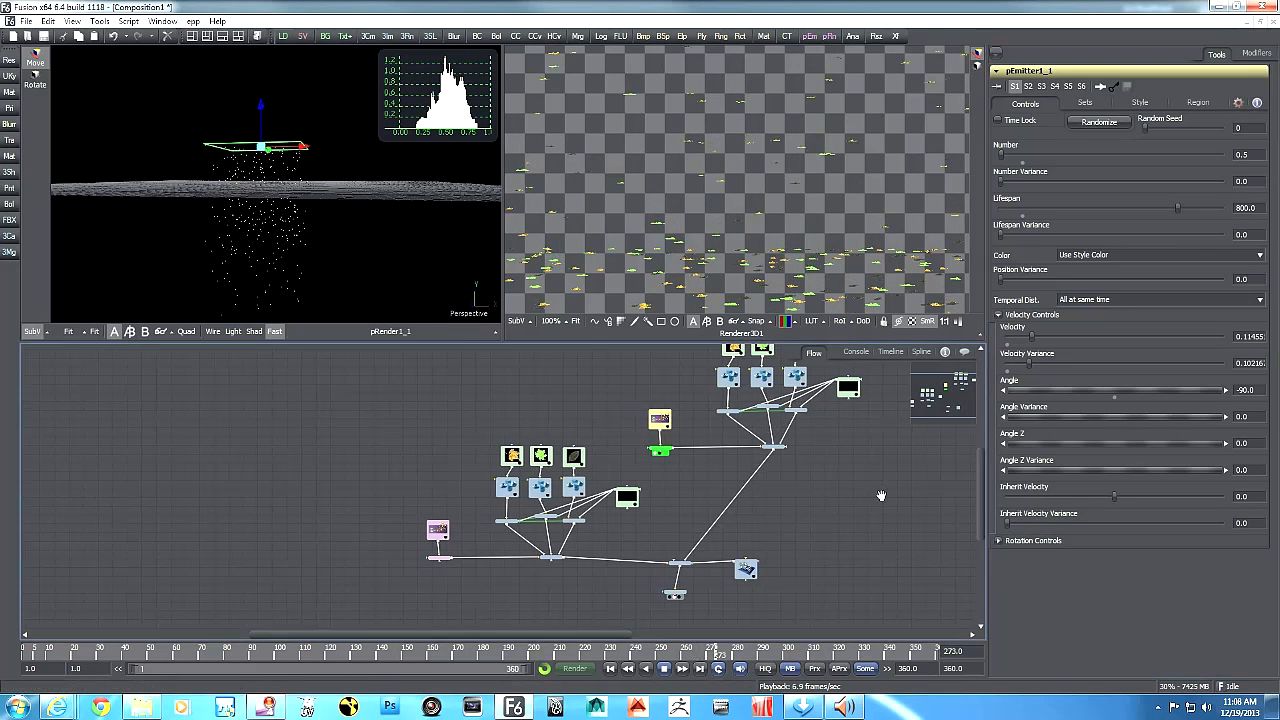
left_click_drag(886, 489, 848, 551)
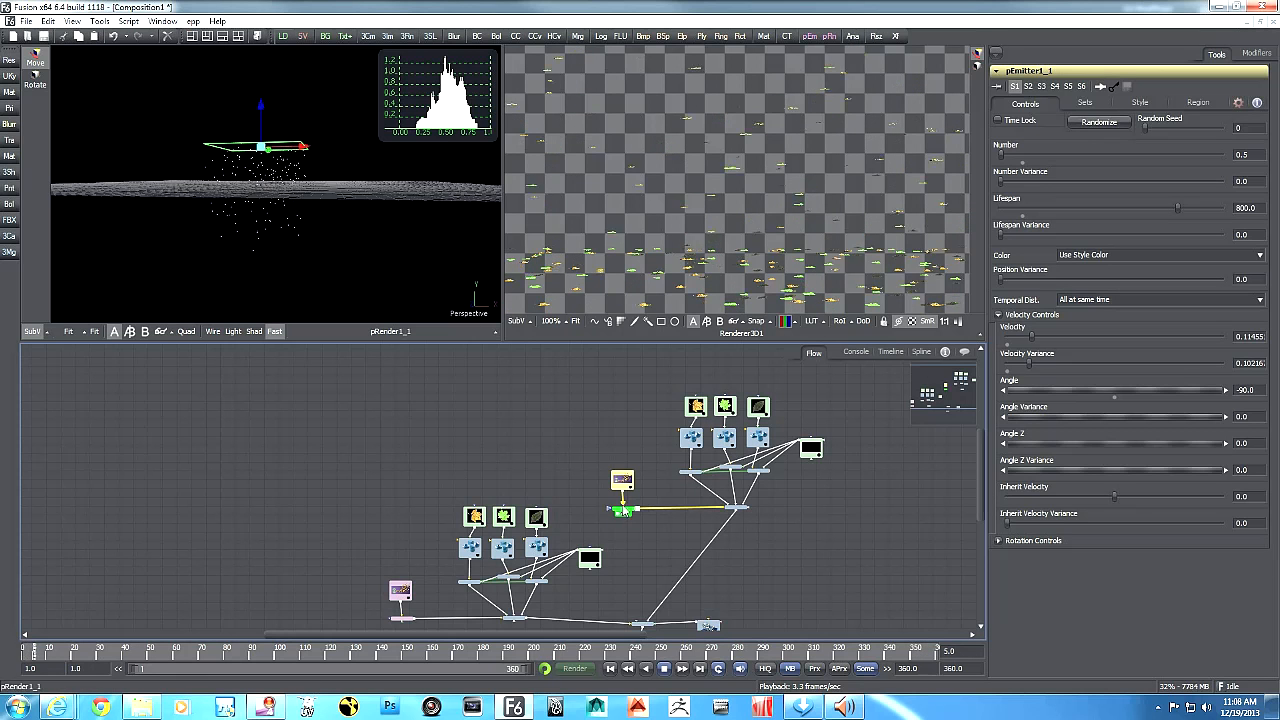
- Move Replicate3D1_1 lower in the flow and insert a Transform 3D node between the duplicated Displace3D node and Replicate3D1_1
left_click(1030, 540)
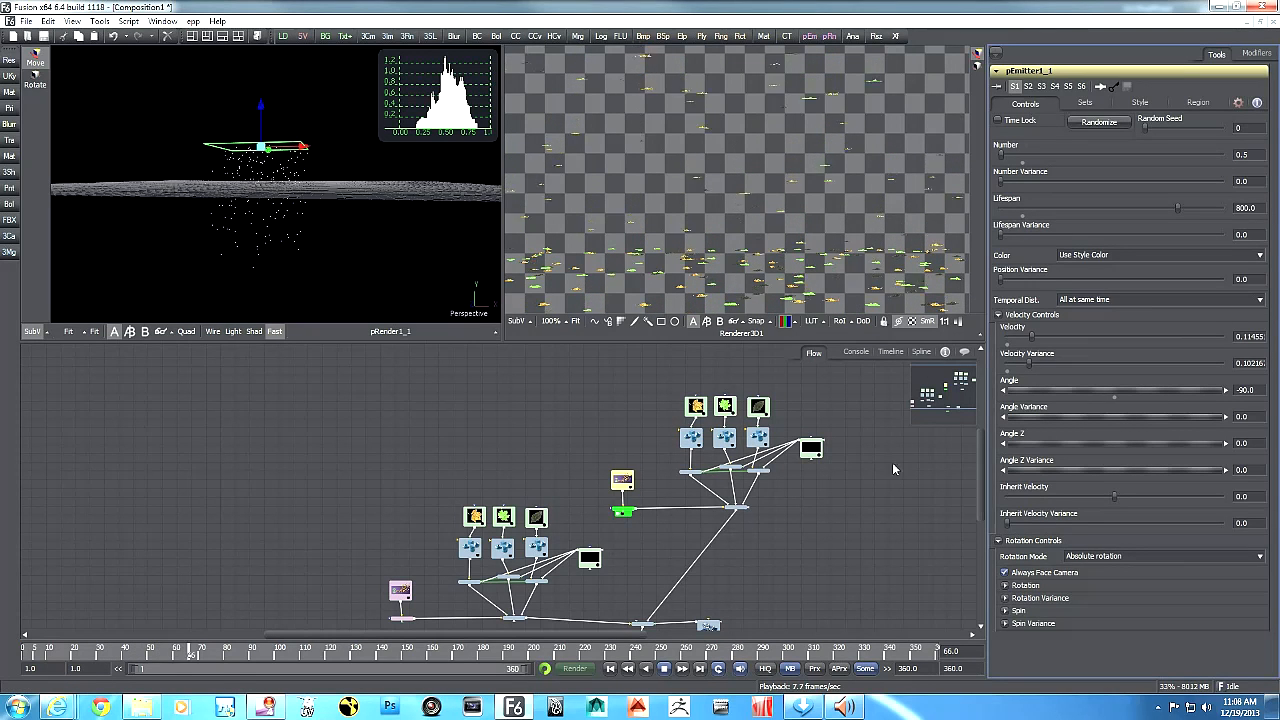
left_click_drag(738, 511, 733, 550)
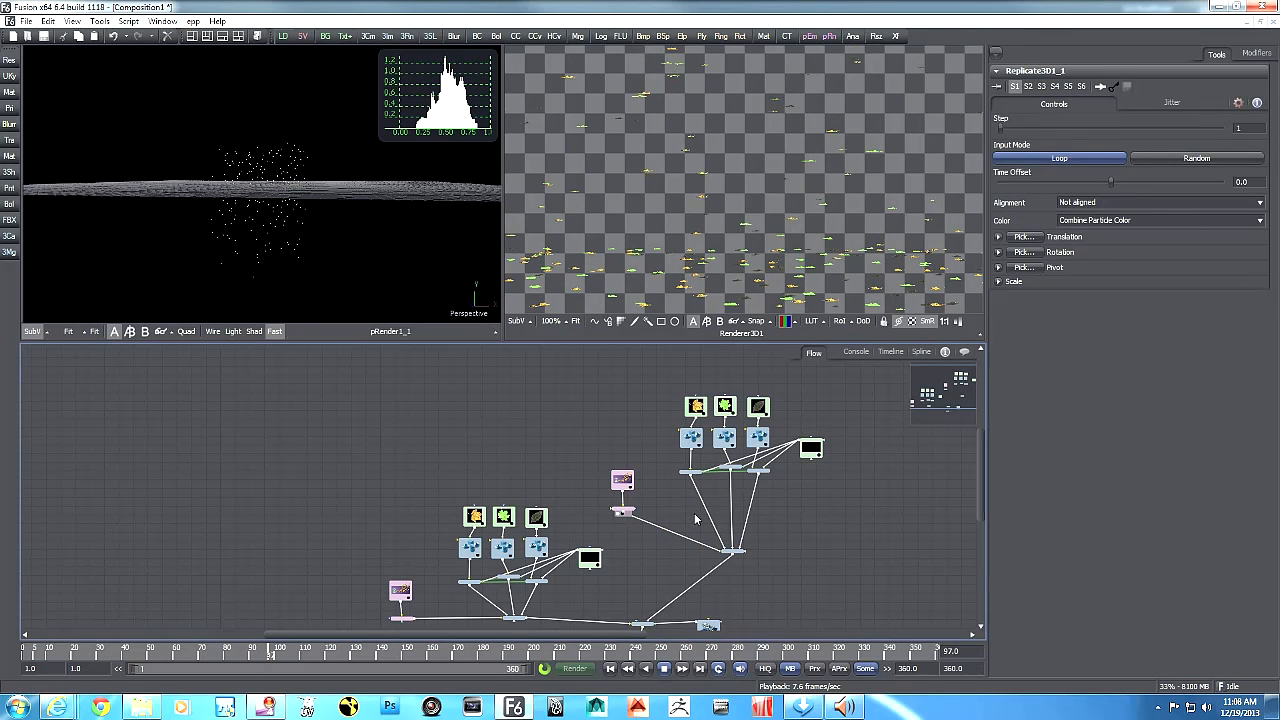
key("ctrl+space")
type("tran")
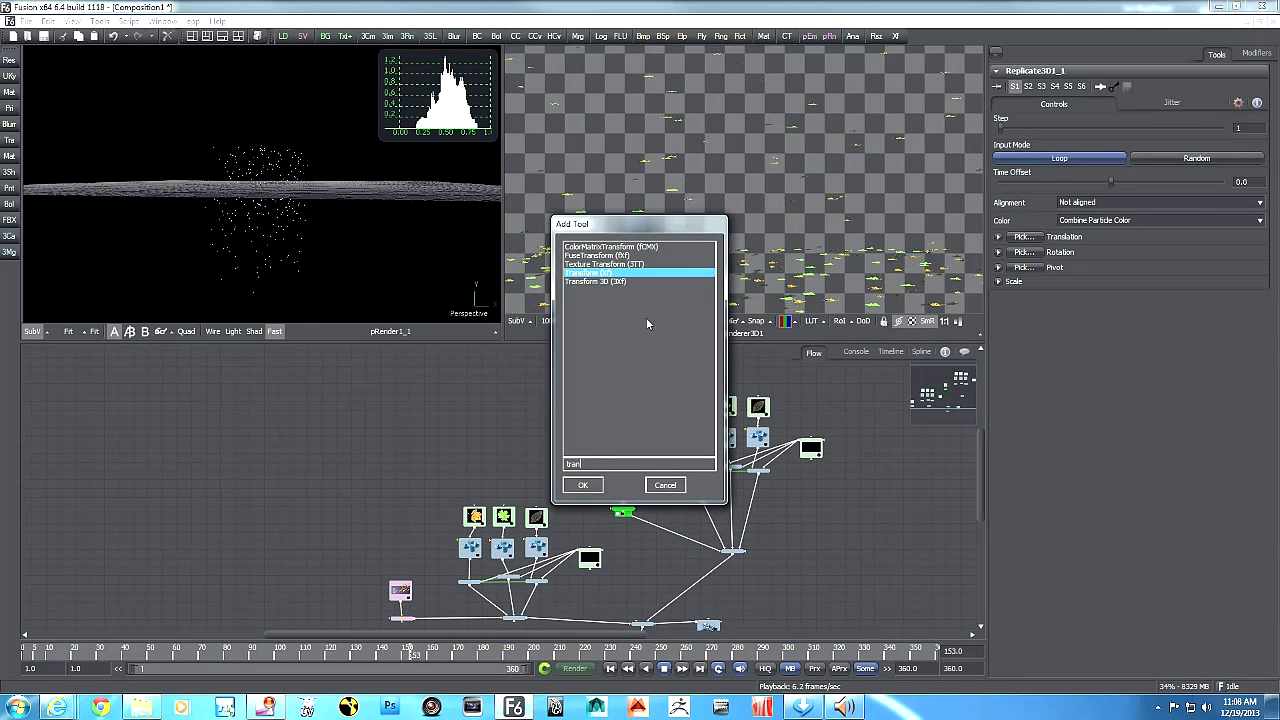
left_click(630, 282)
left_click(590, 484)
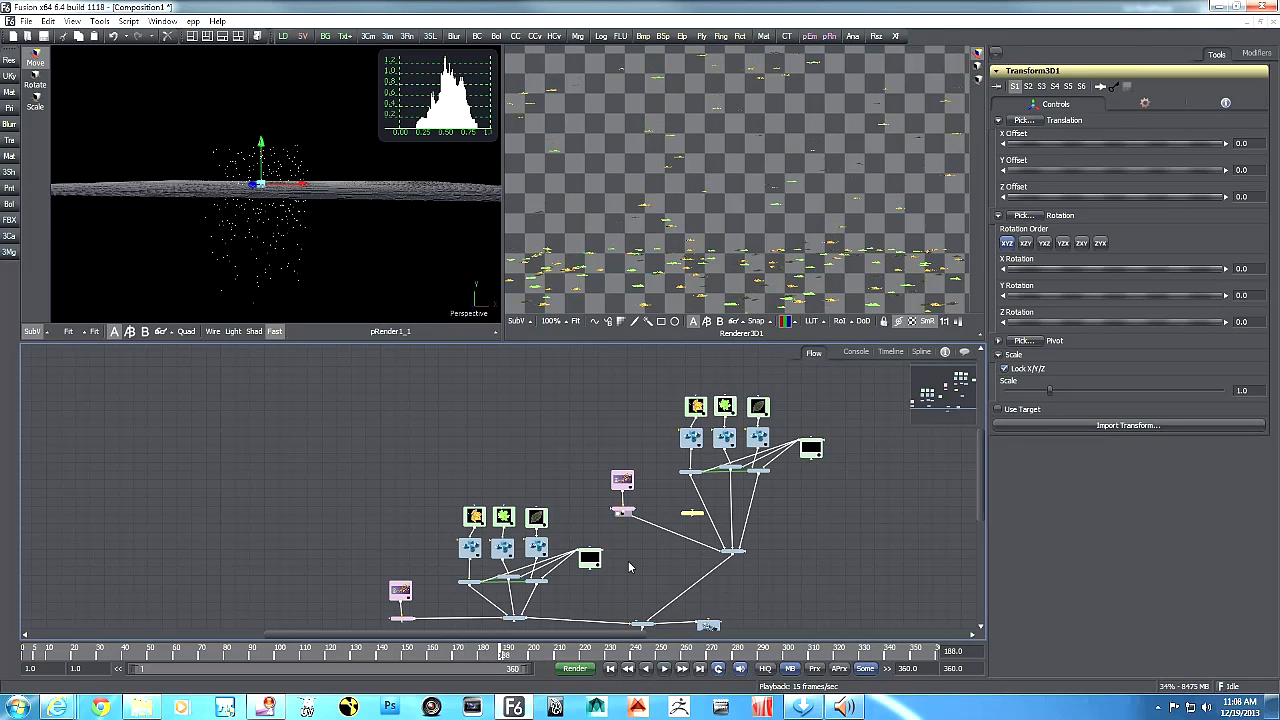
scroll(649, 578, "up", 5)
left_click_drag(641, 561, 668, 553)
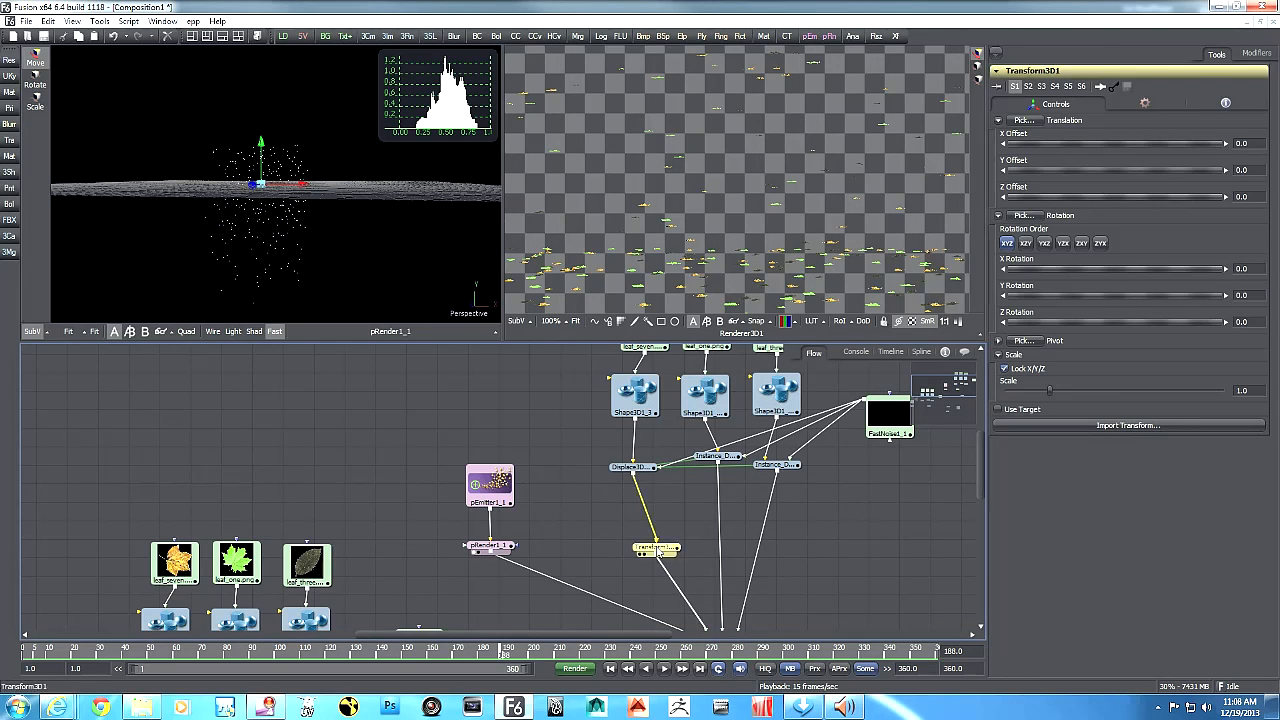
- Paste two copies of Transform3D1 into the other two duplicated leaf branches and align the three transforms in a row
left_click(703, 541)
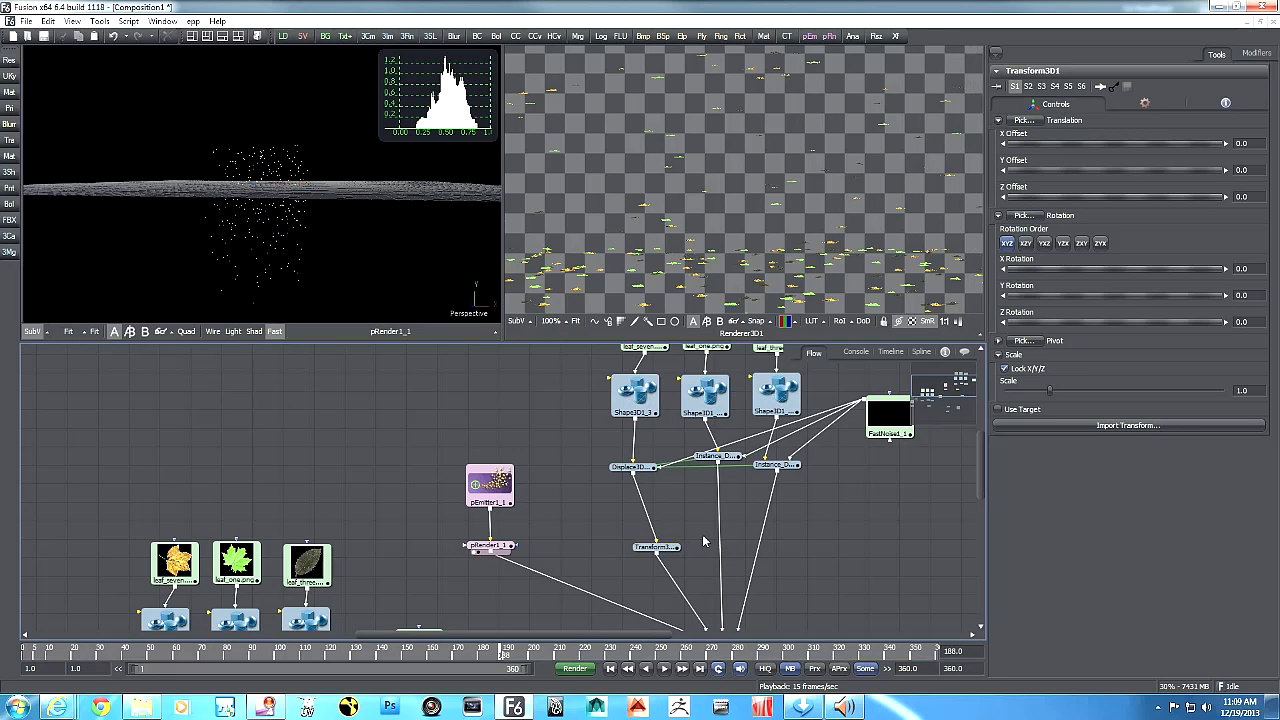
key("ctrl+v")
left_click(770, 545)
key("ctrl+v")
left_click_drag(771, 543, 767, 546)
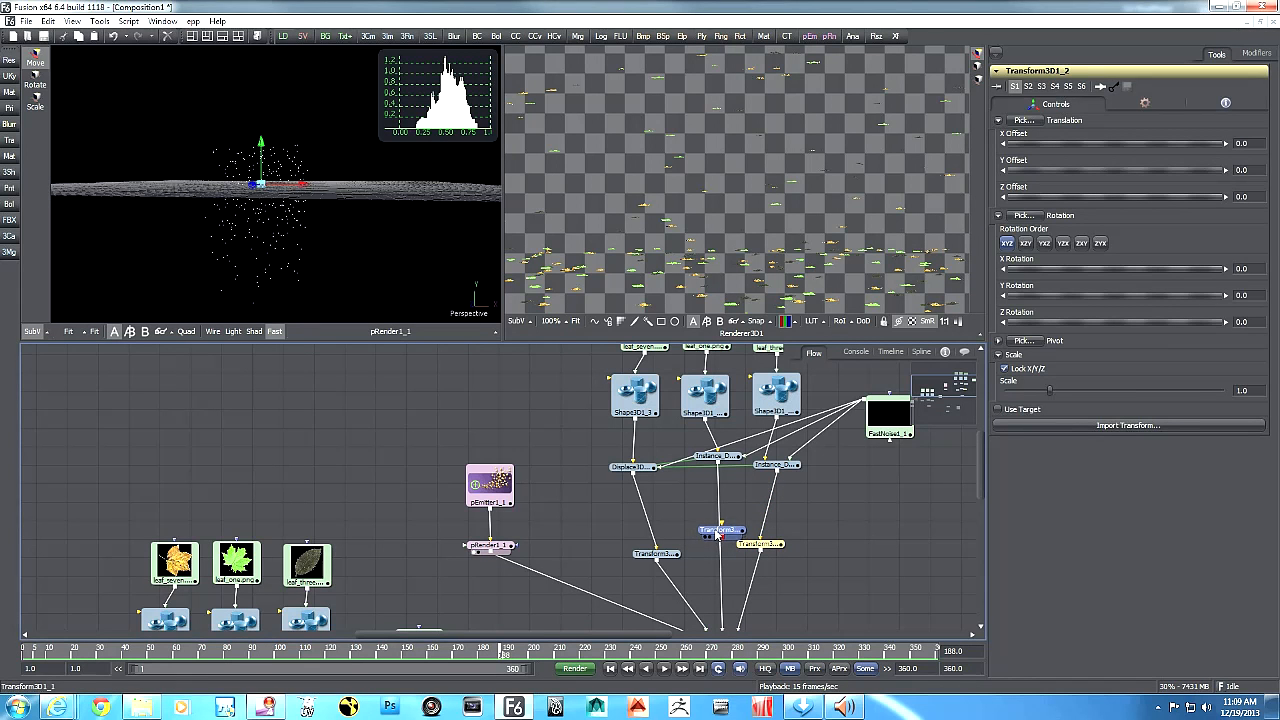
left_click_drag(722, 545, 656, 539)
- At frame 1, animate Transform3D1's rotate group and set rotation to about X 102.06, Y -105.43 and Z 109.91
left_click_drag(46, 652, 37, 655)
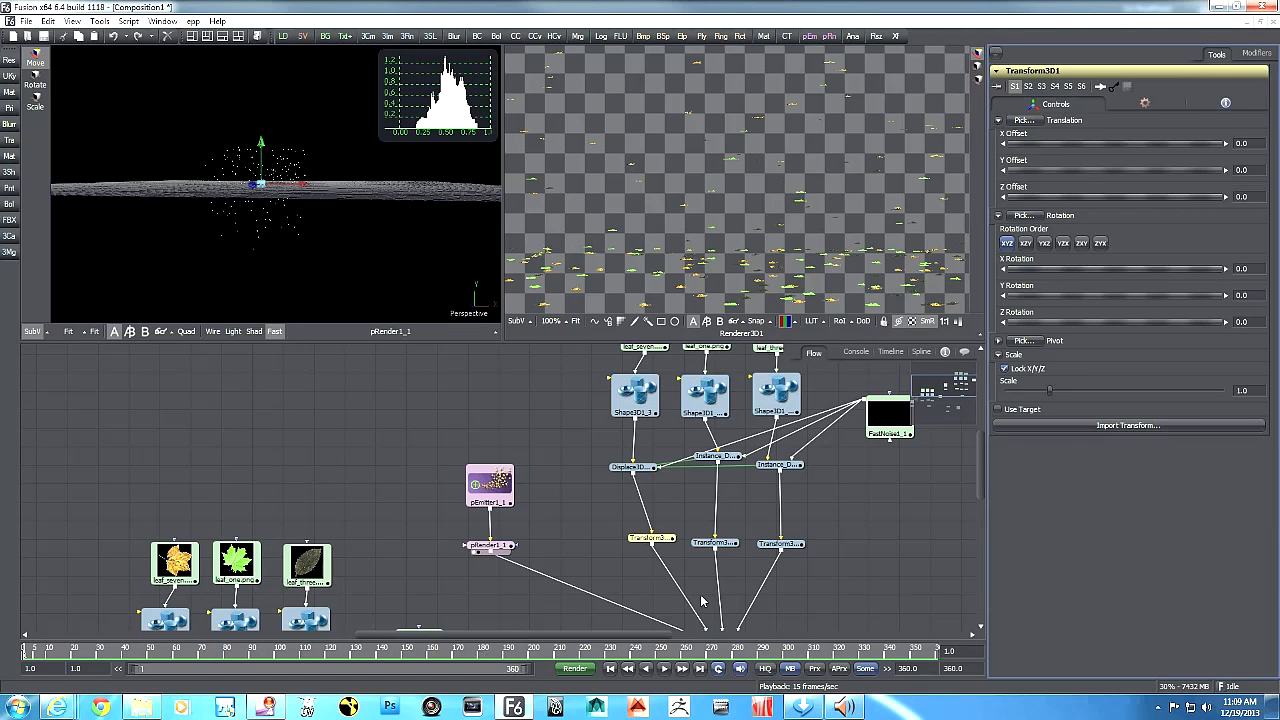
right_click(1143, 271)
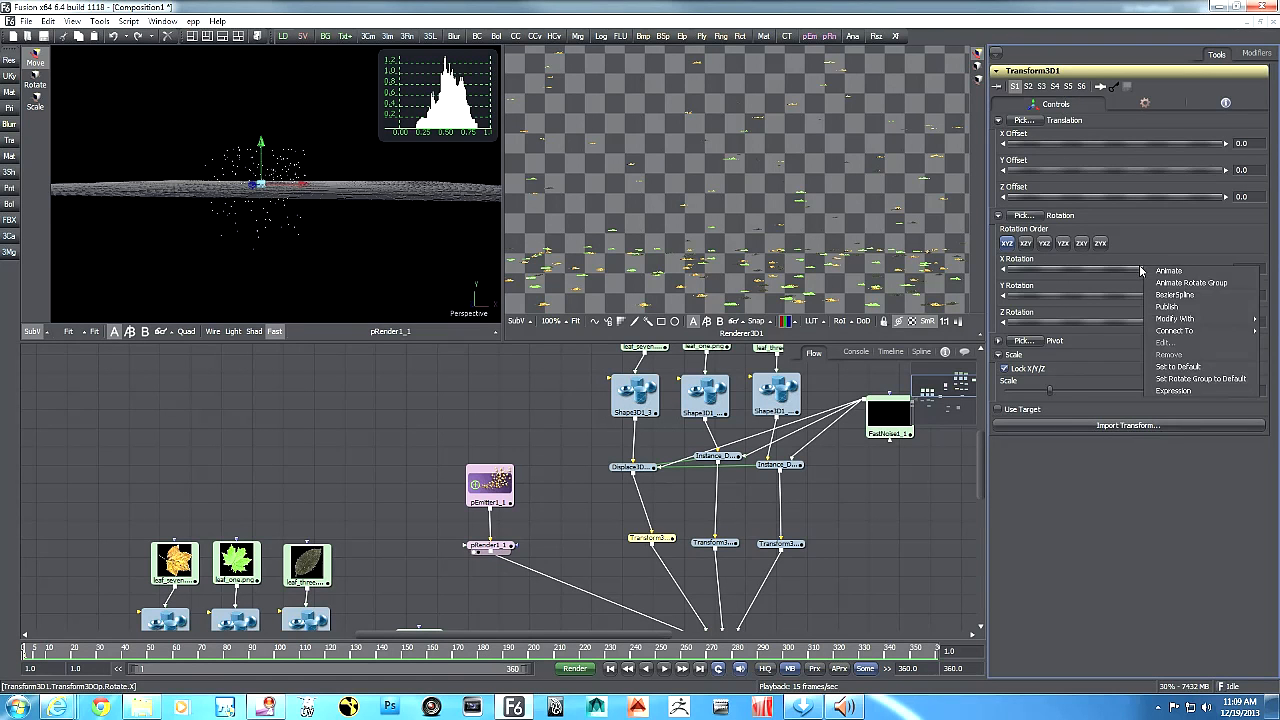
left_click(1196, 285)
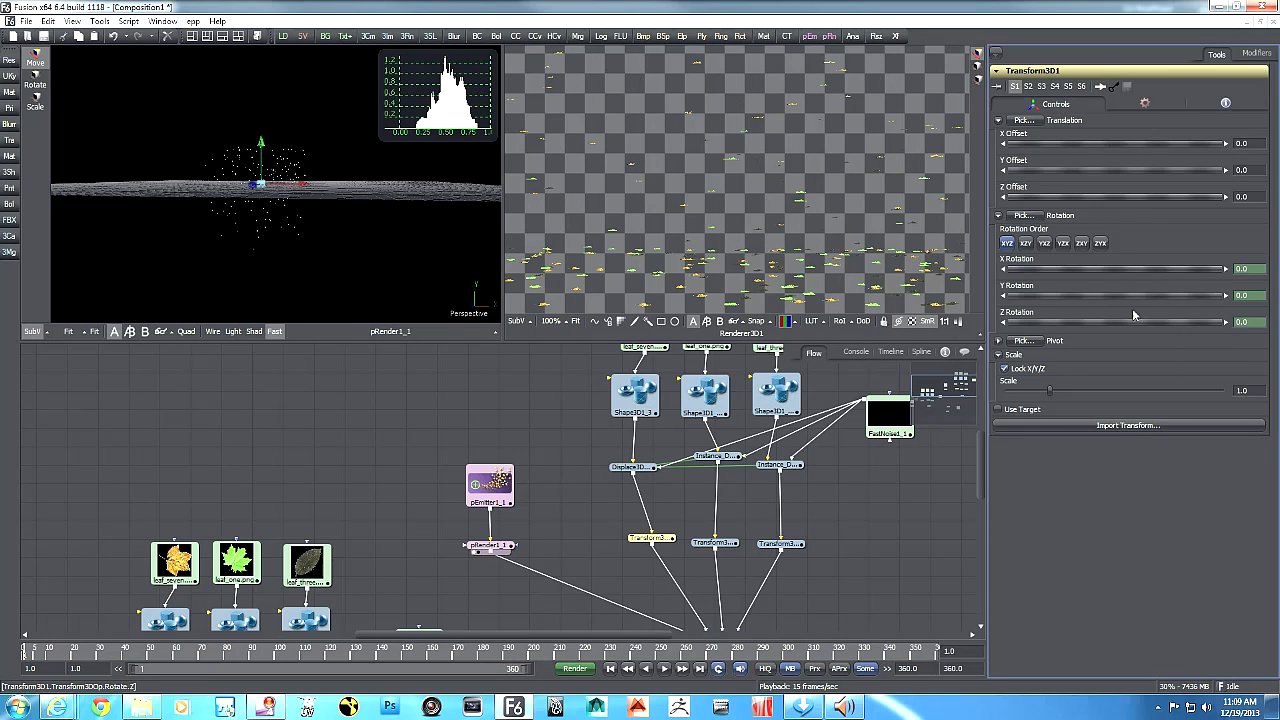
left_click_drag(1107, 272, 1159, 320)
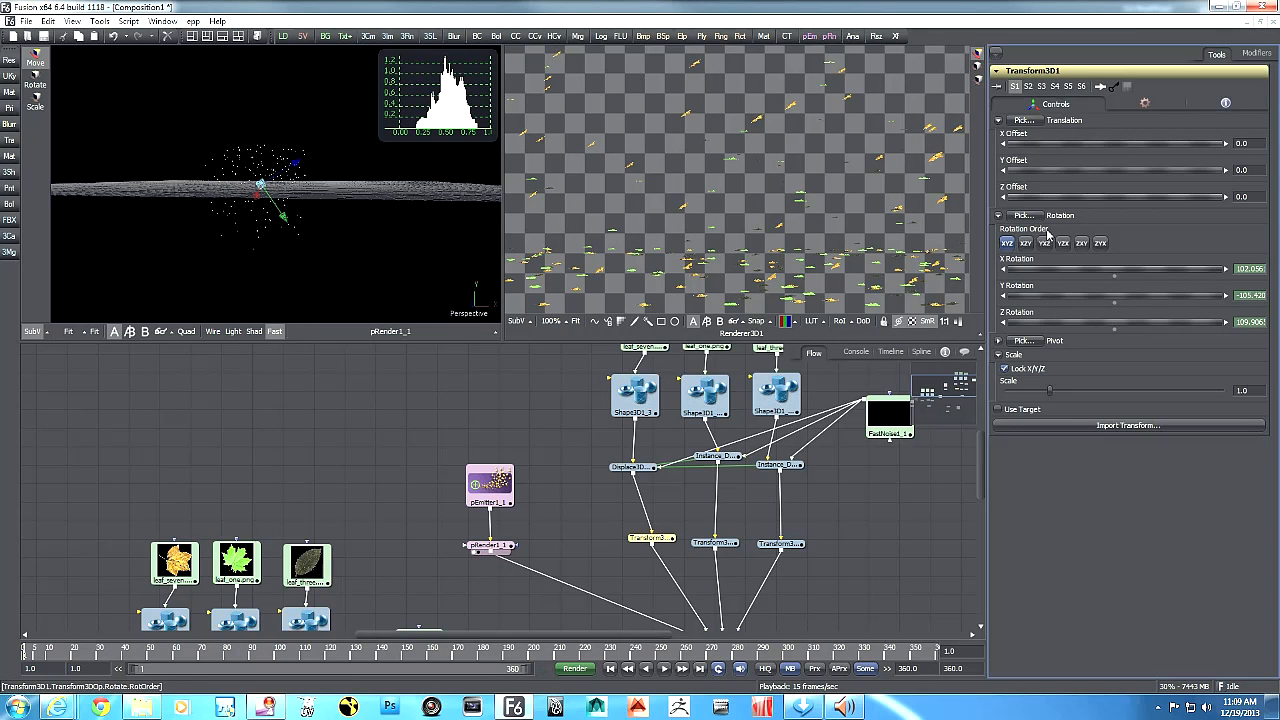
- At frame 10, keyframe Transform3D1's rotation to about X -78.5, Y 38.13 and Z -124.49
left_click(47, 652)
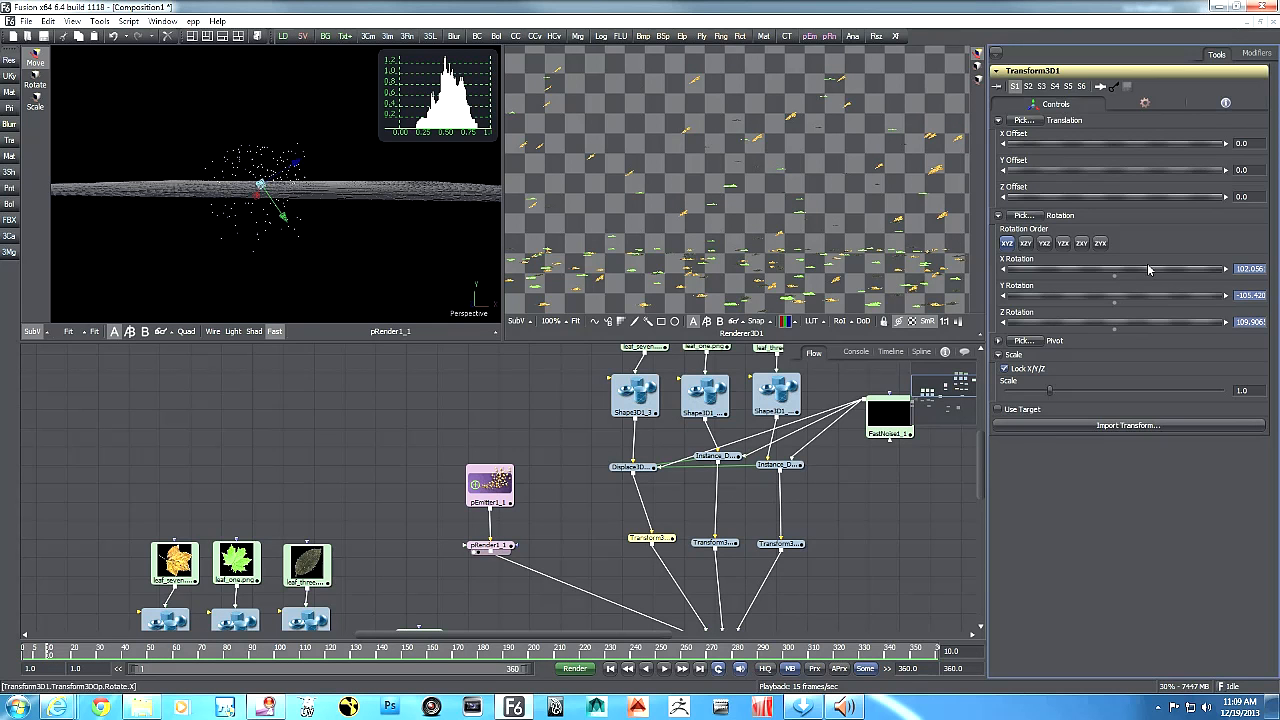
left_click_drag(1150, 273, 1045, 276)
left_click_drag(1112, 298, 1038, 333)
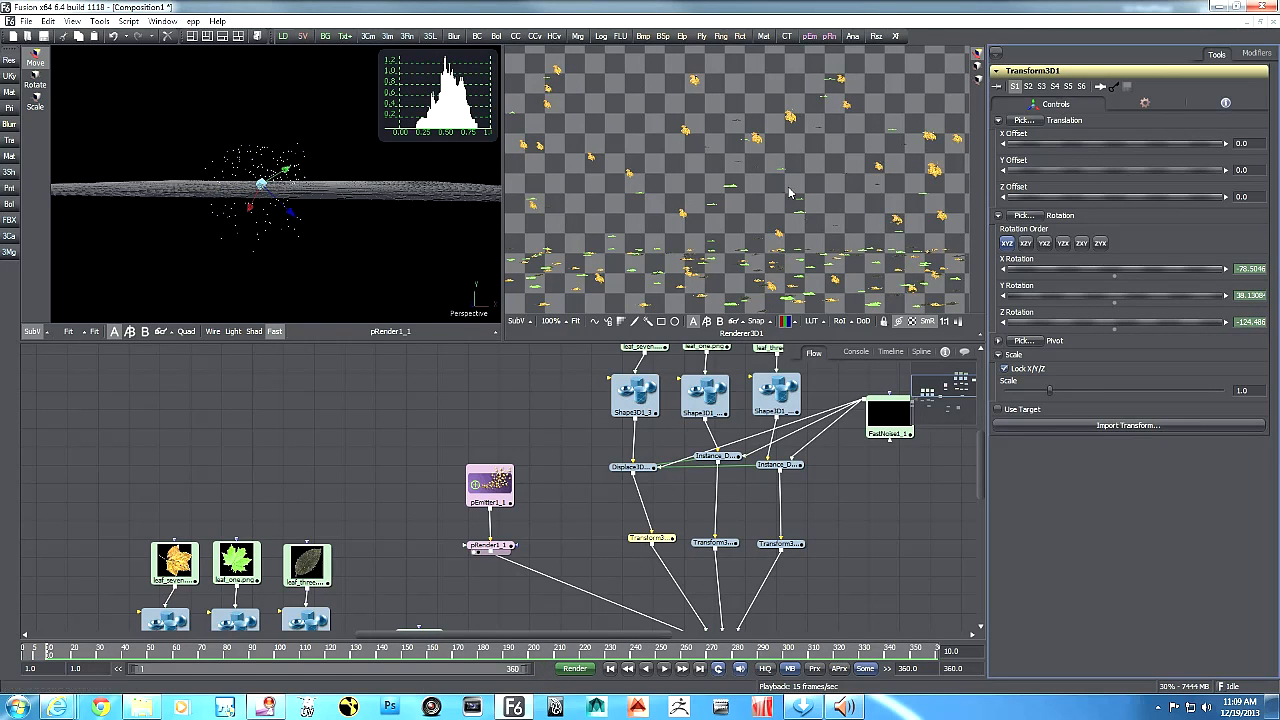
- Animate the rotate groups of Transform3D1_1 and Transform3D1_2 at frame 10, rotating Transform3D1_2 to about X -62.8, Y 51.59, Z -33.64
left_click(720, 545)
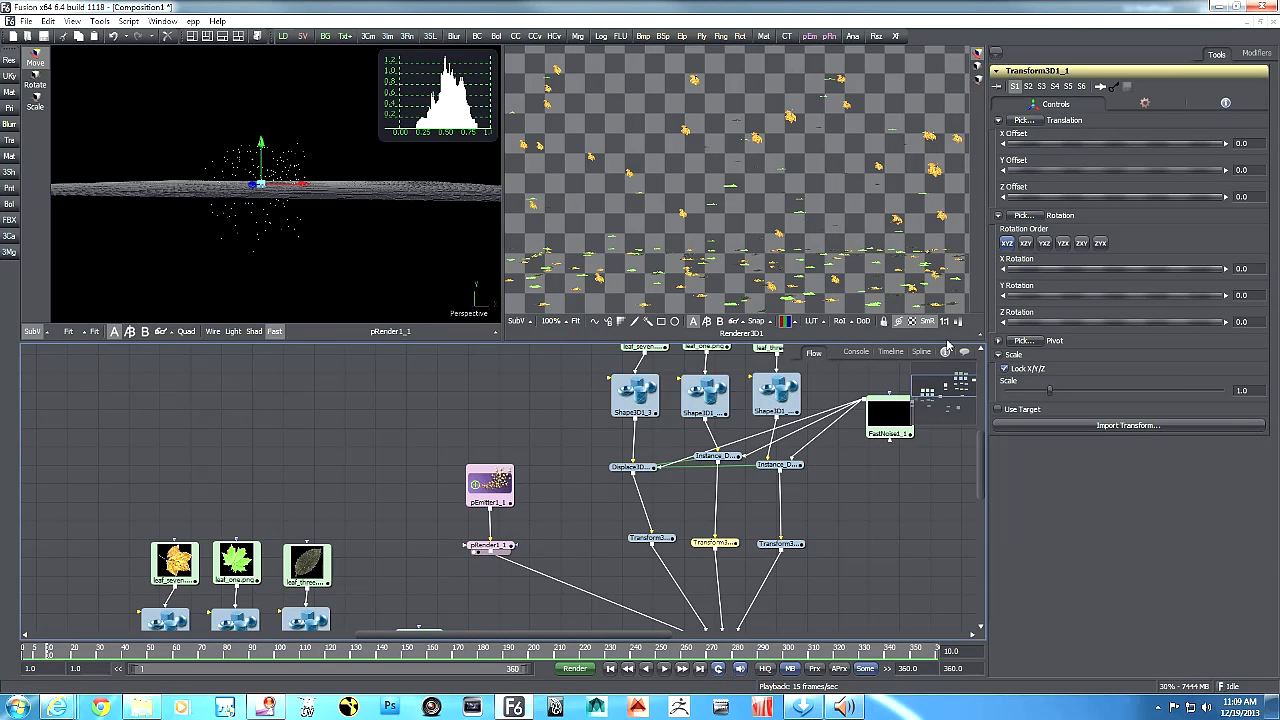
right_click(1066, 268)
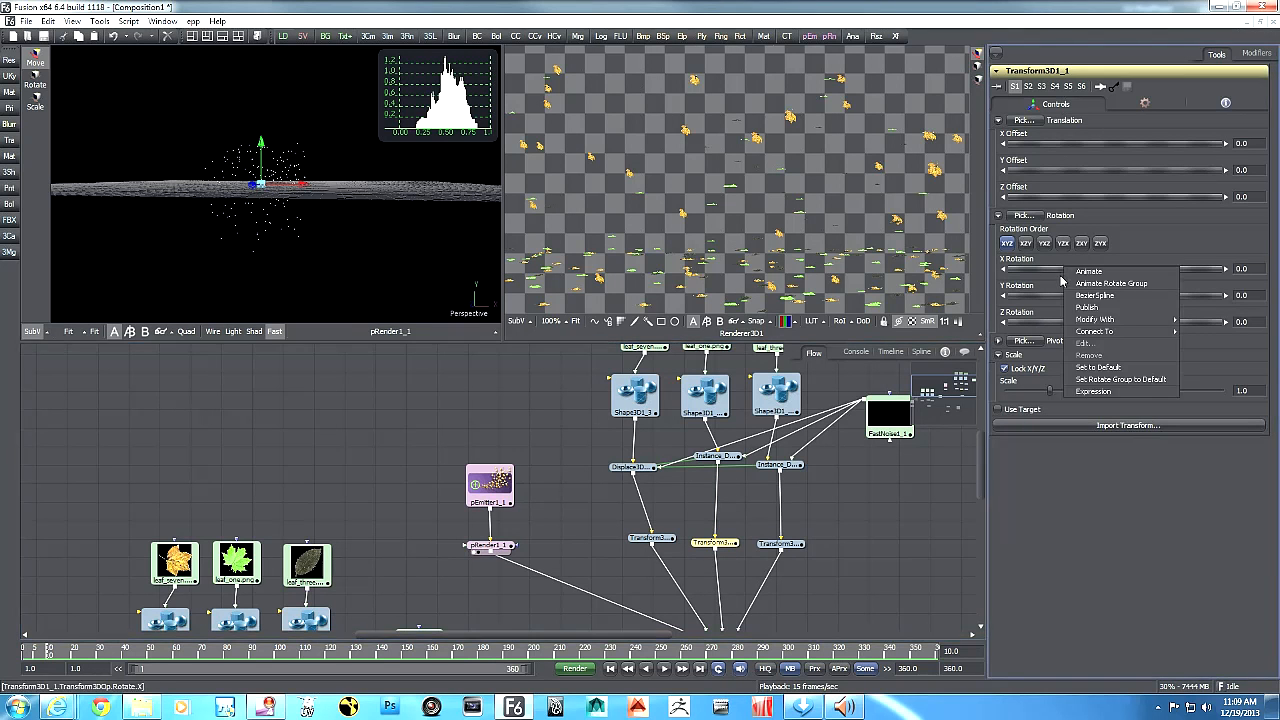
left_click(1124, 286)
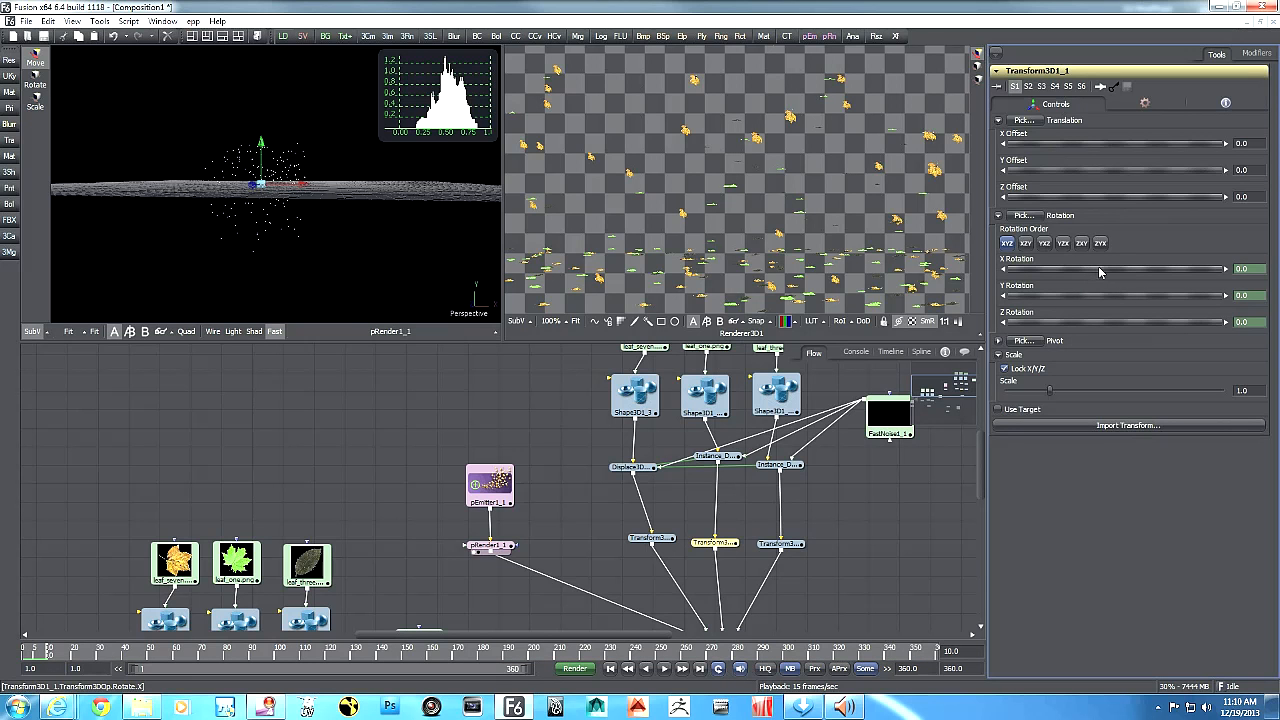
left_click_drag(1097, 272, 1157, 272)
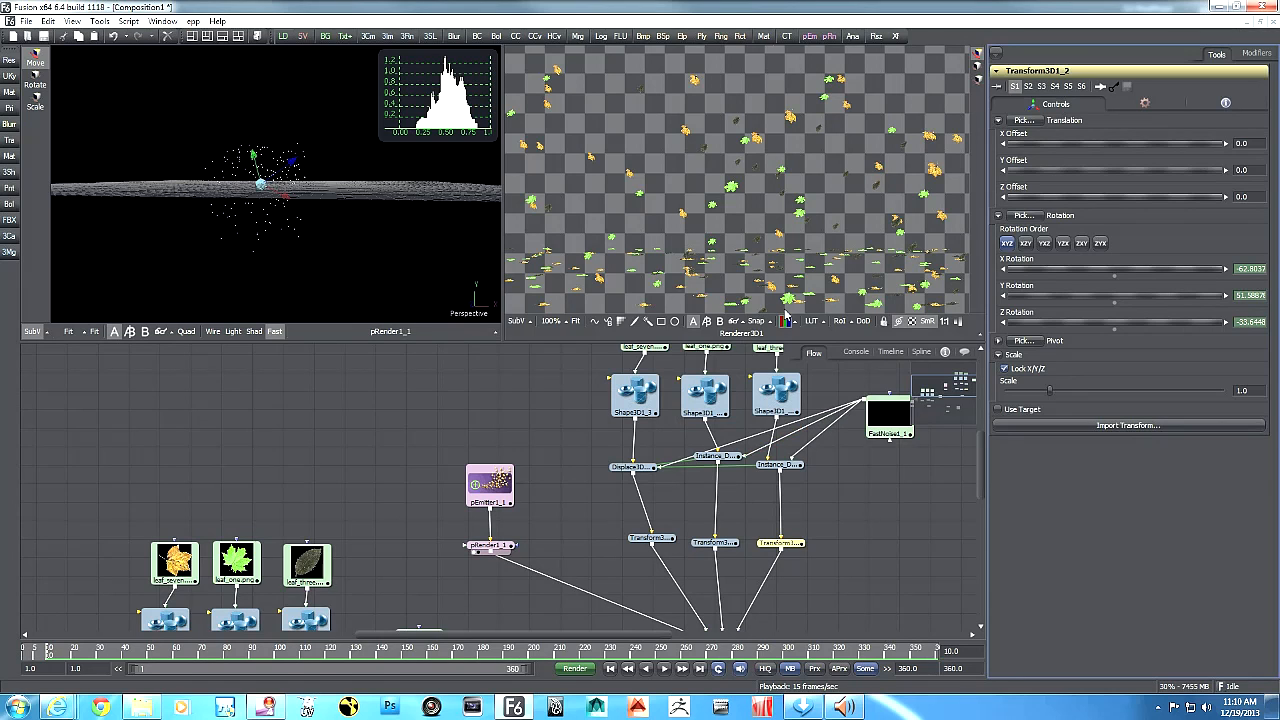
- Display the rotation curves of Transform3D1, Transform3D1_1 and Transform3D1_2 in the spline editor
left_click(920, 353)
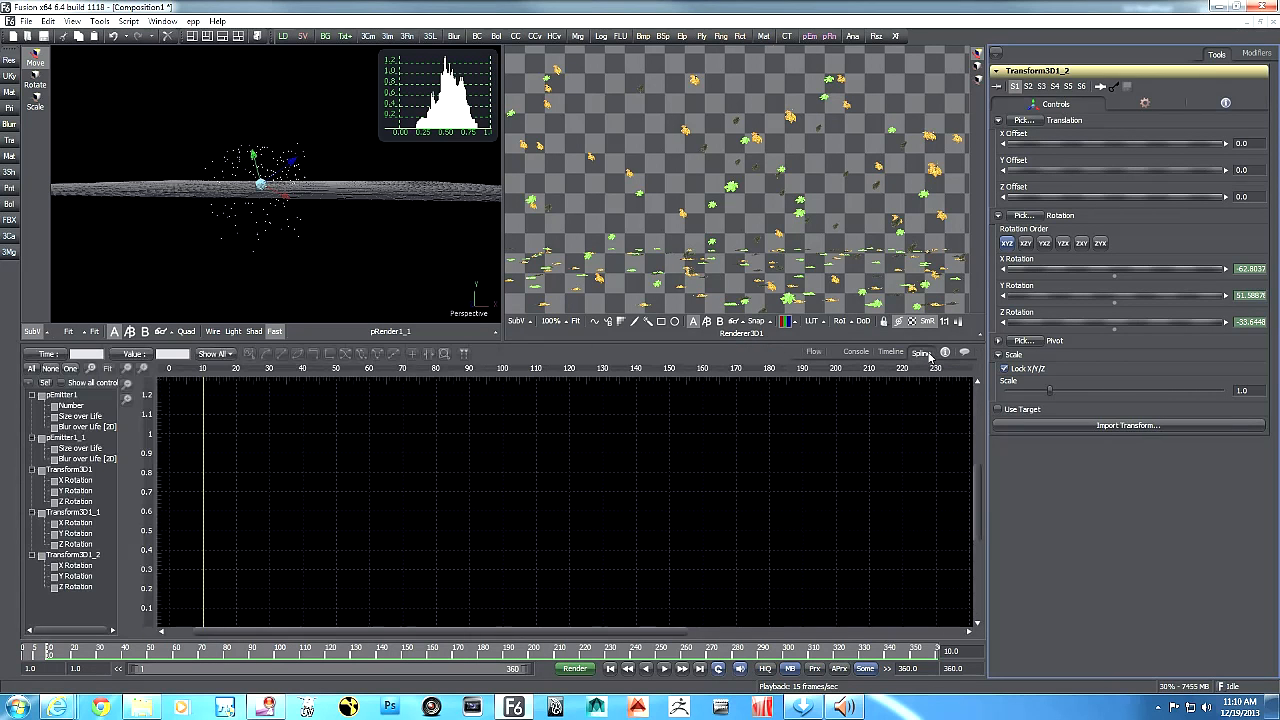
left_click(41, 470)
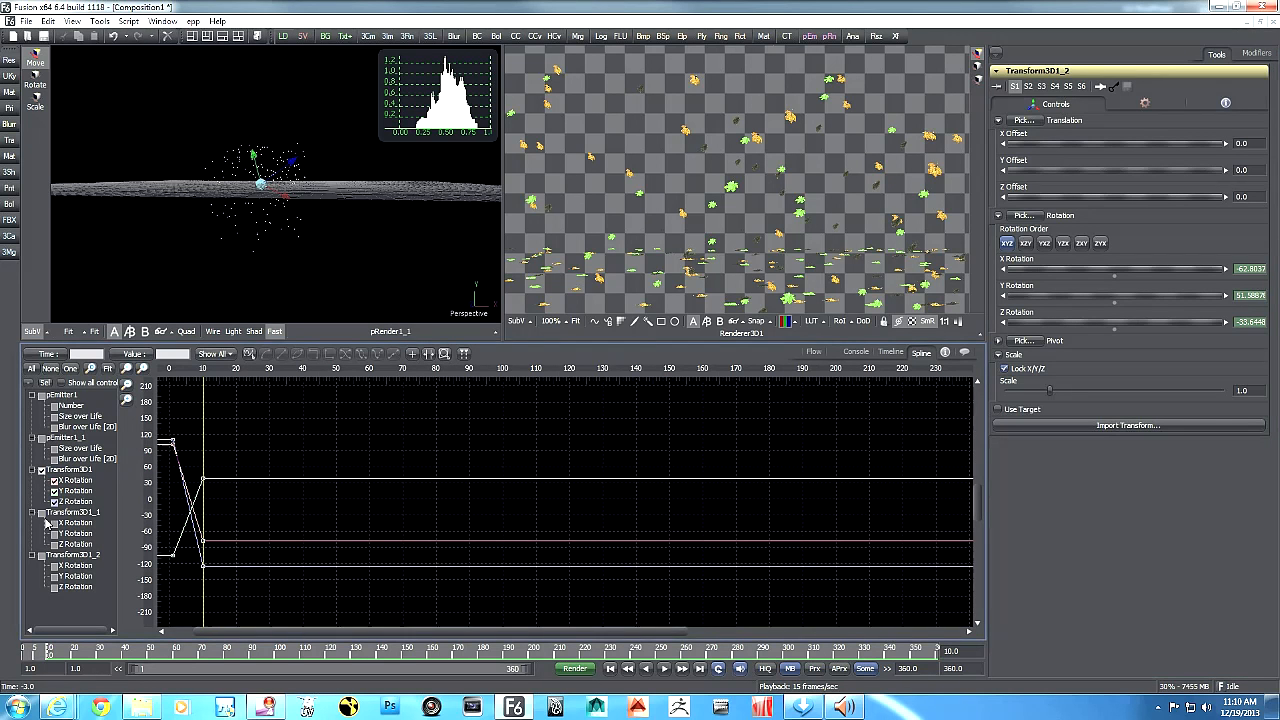
left_click(41, 512)
left_click(41, 556)
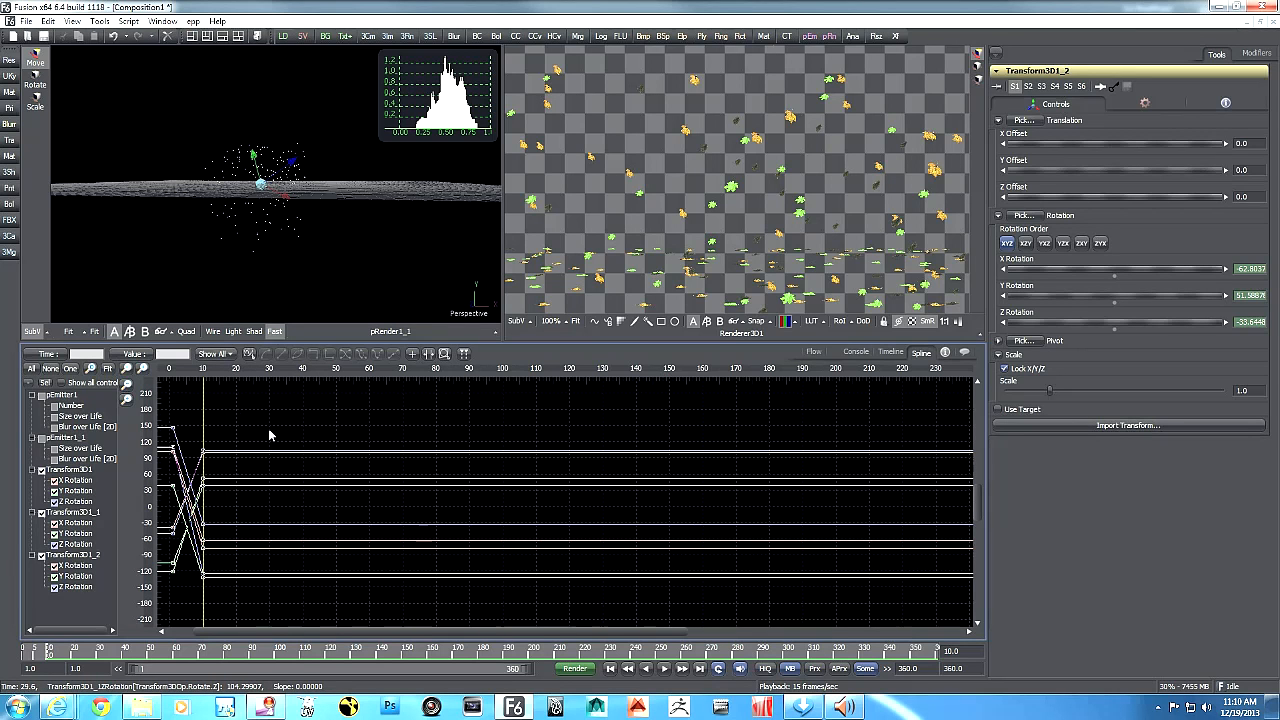
- Smooth the rotation keyframes of all three transforms and make their curves repeat as a ping-pong loop
left_click_drag(276, 429, 181, 511)
left_click_drag(360, 528, 192, 526)
left_click_drag(585, 535, 419, 415)
left_click_drag(554, 610, 576, 612)
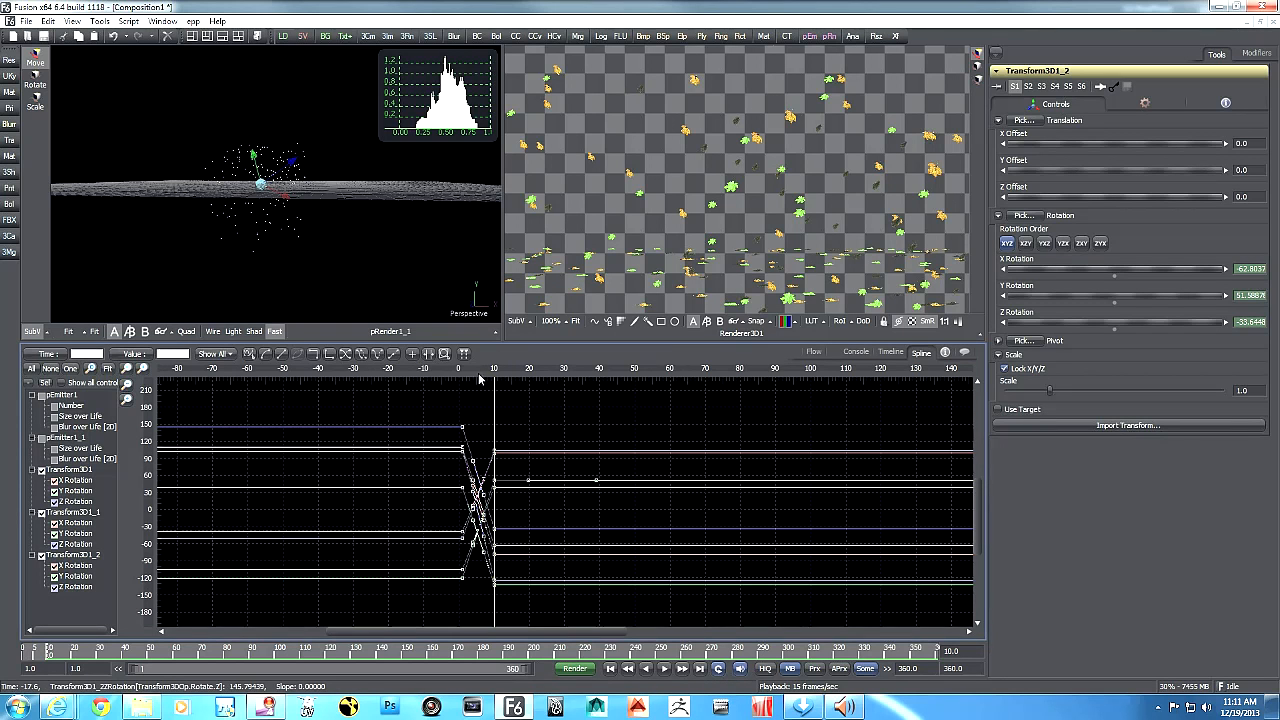
left_click(277, 357)
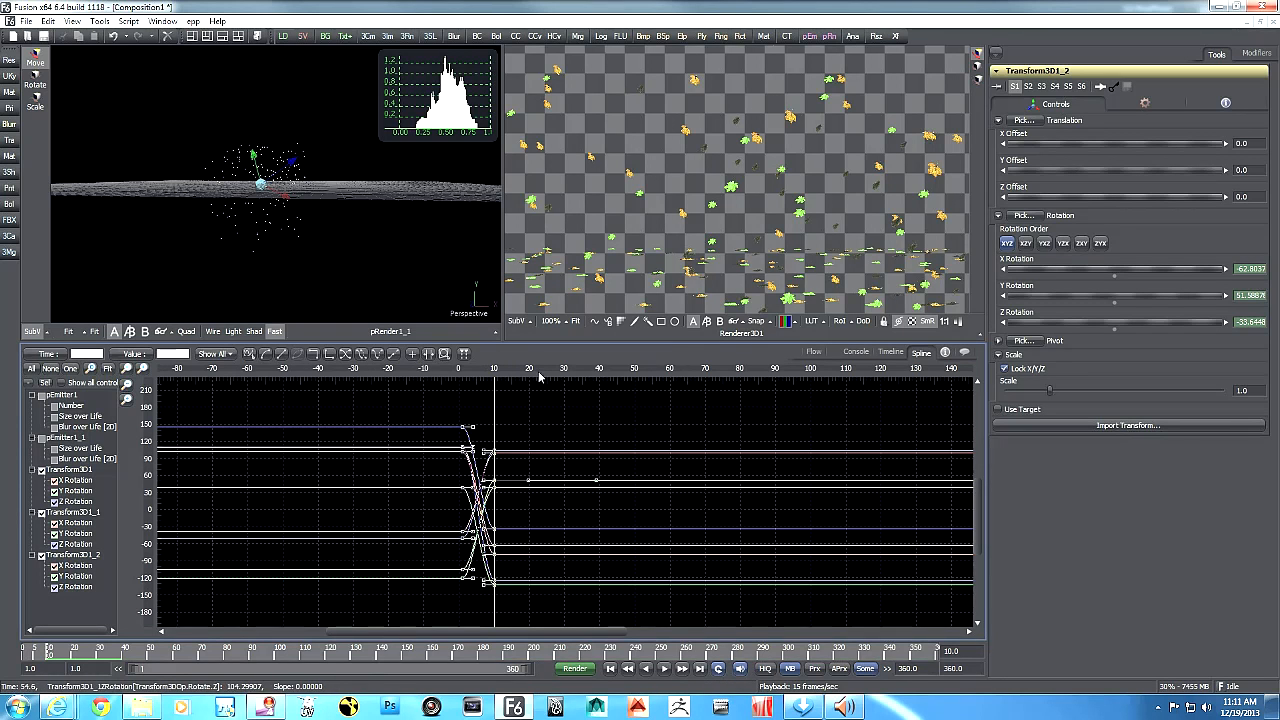
left_click(377, 355)
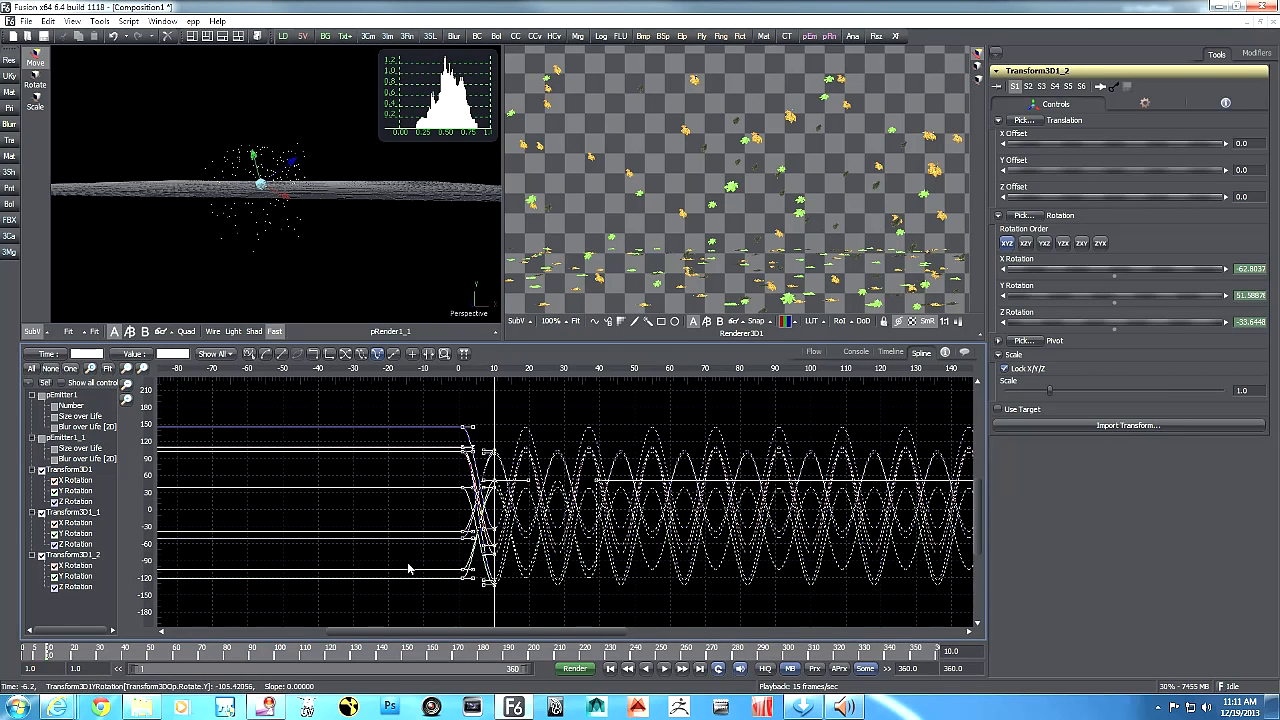
- Return to frame 1 and play the composition to preview the spinning leaves beside the node flow
left_click(610, 669)
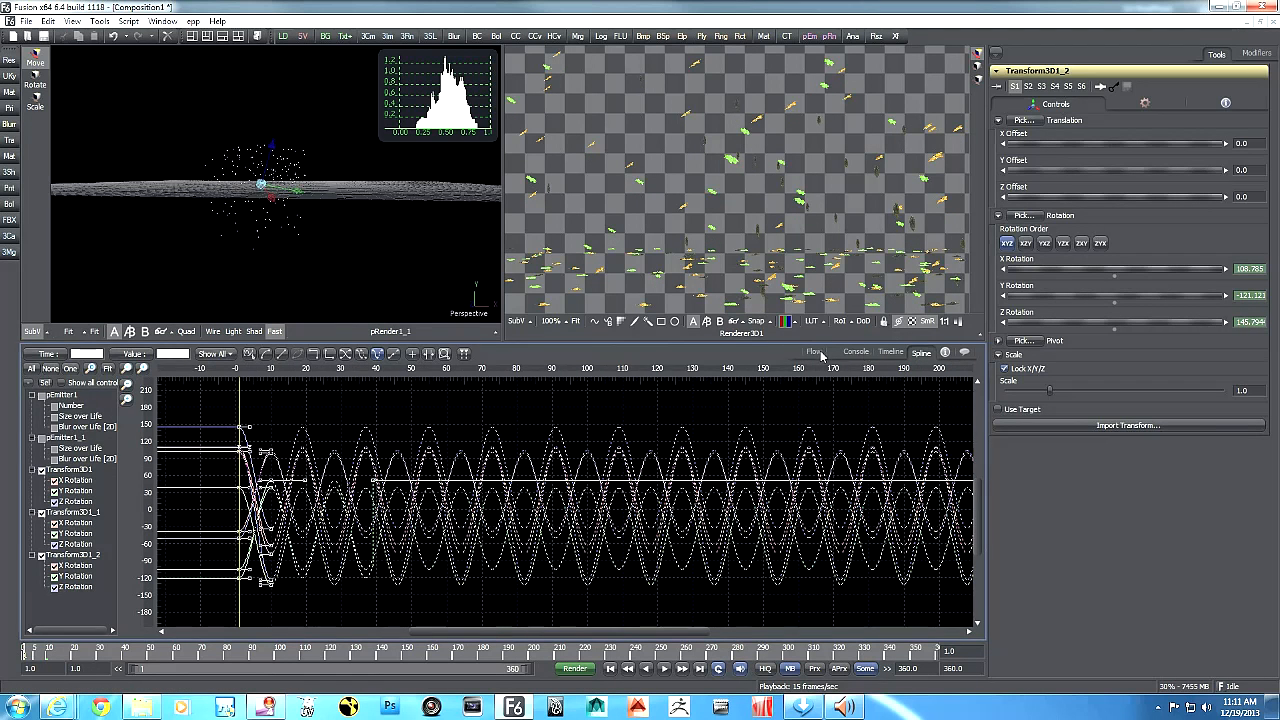
left_click(814, 352)
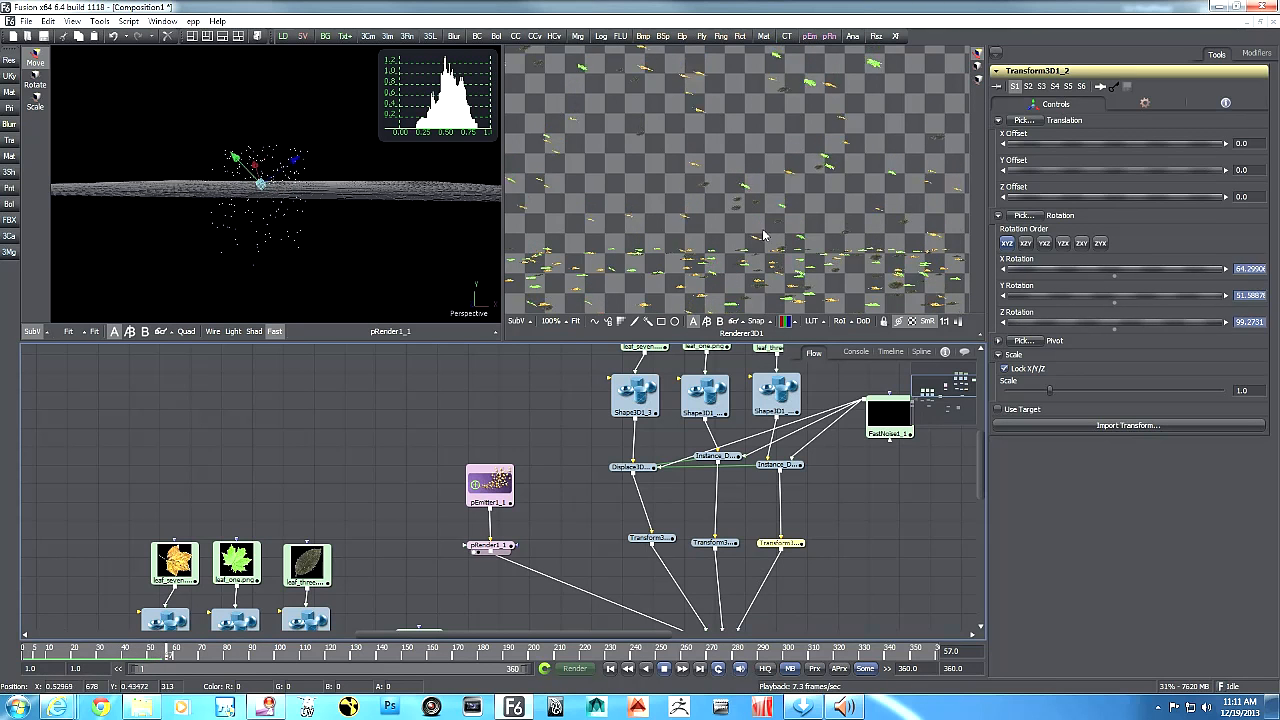
- Set the rotation jitter of Replicate3D1_1 to about X 103.18, Y 92.52 and Z 117.76
left_click_drag(840, 594, 841, 533)
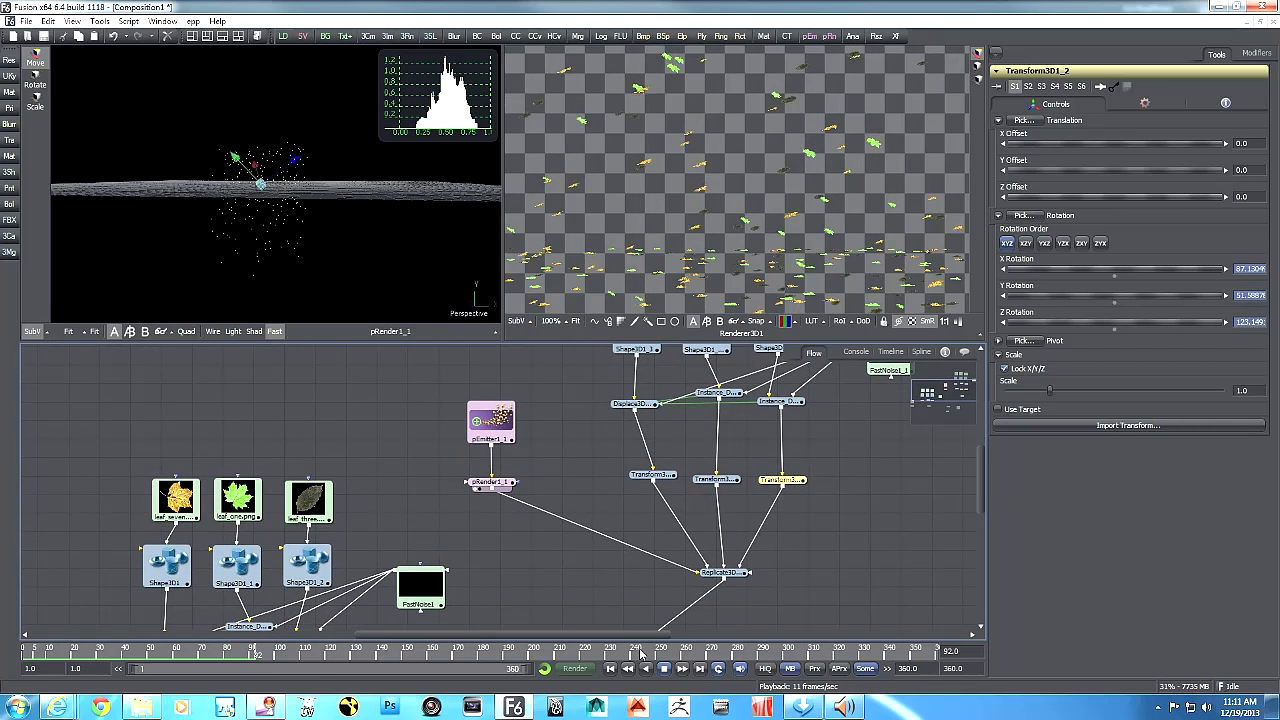
left_click(724, 572)
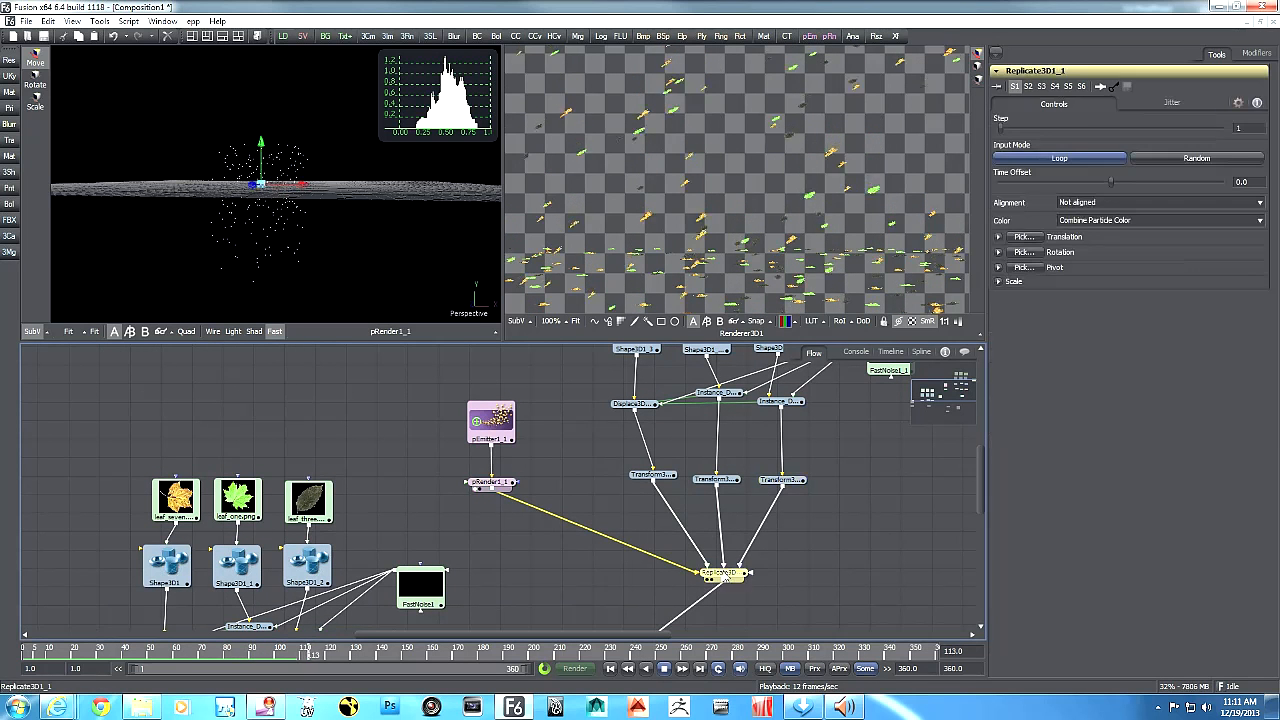
left_click(1174, 103)
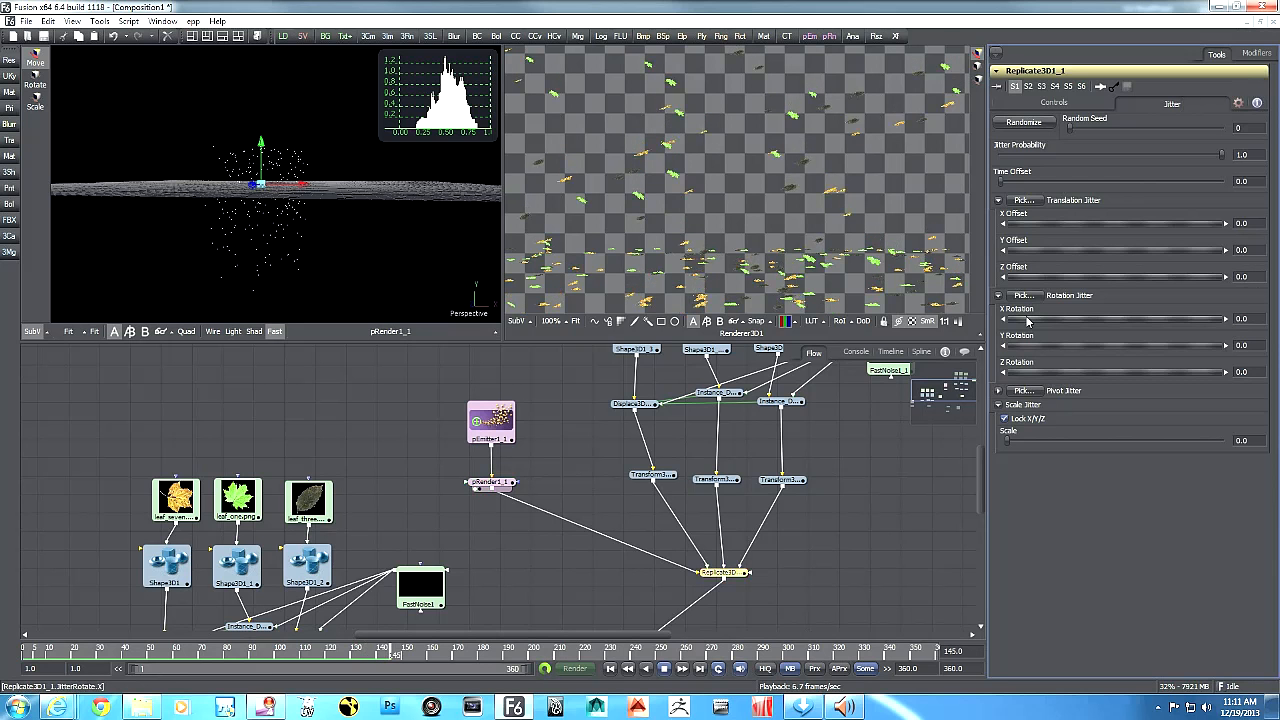
left_click_drag(1027, 321, 1148, 322)
left_click_drag(1076, 349, 1146, 350)
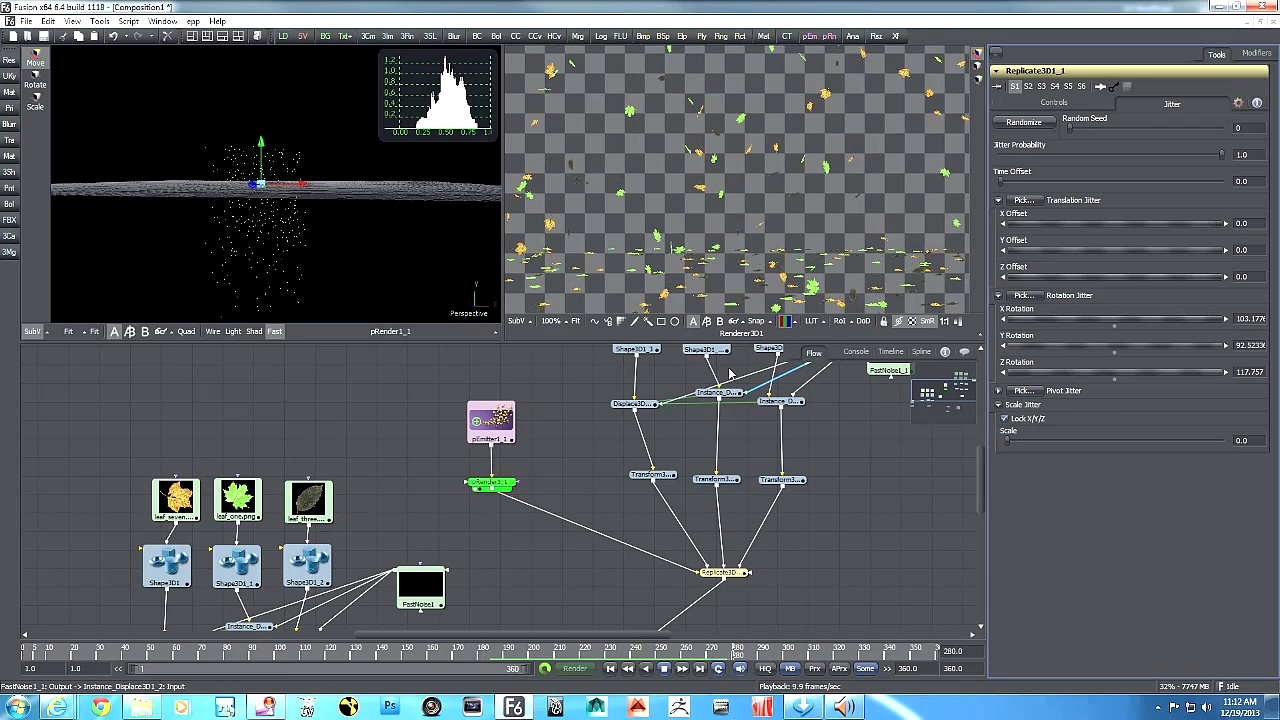
- Stop playback and move the transforms' second rotation keyframes to frame 38 to slow the spin
left_click(924, 353)
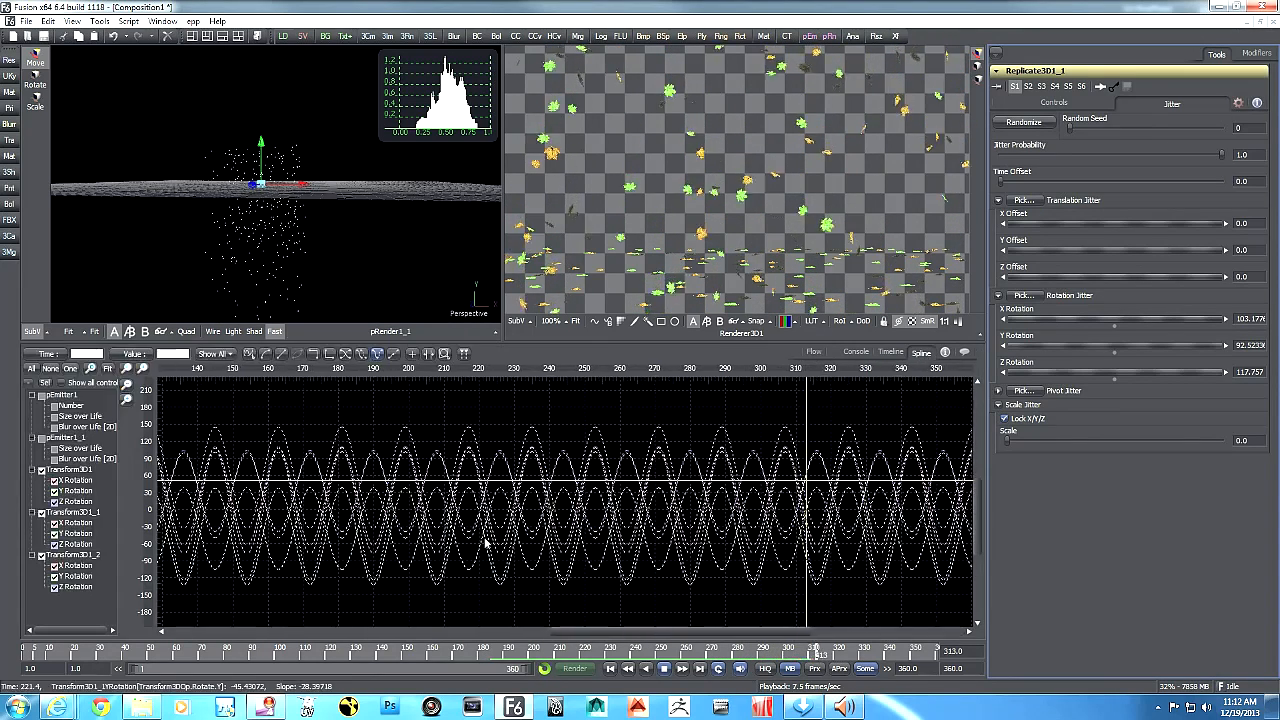
left_click(664, 669)
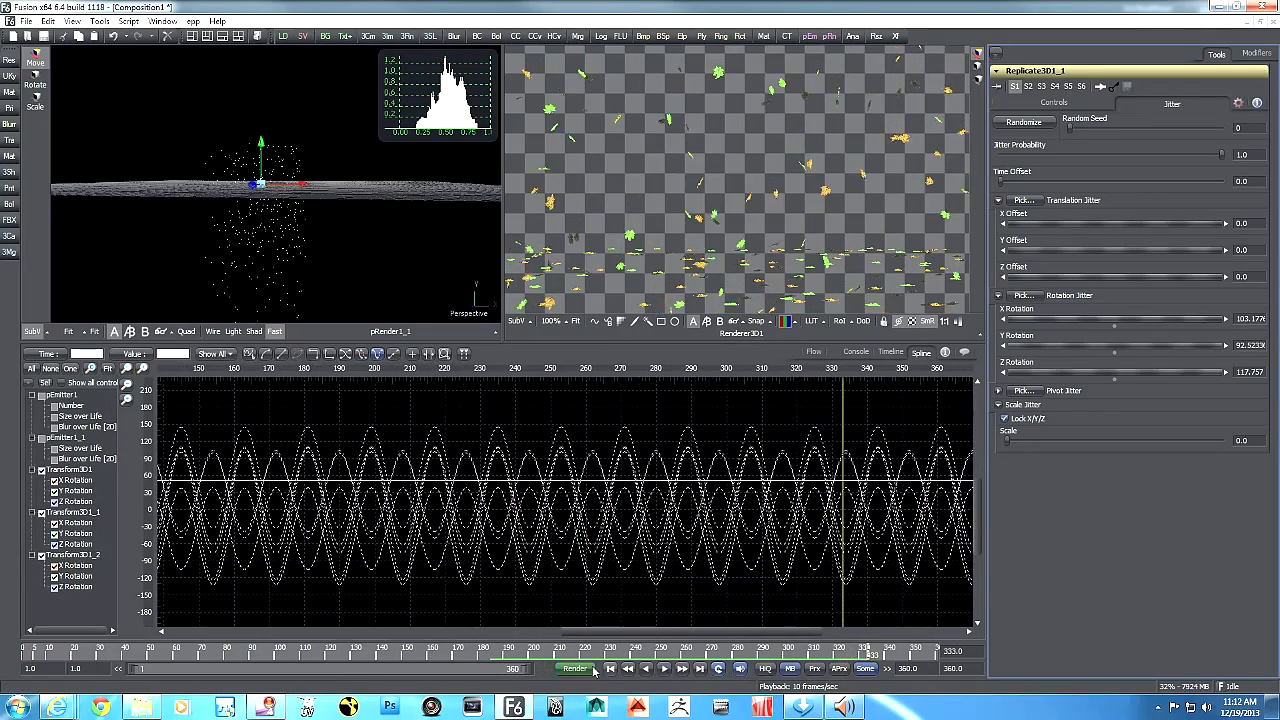
left_click_drag(590, 634, 358, 635)
left_click(422, 435)
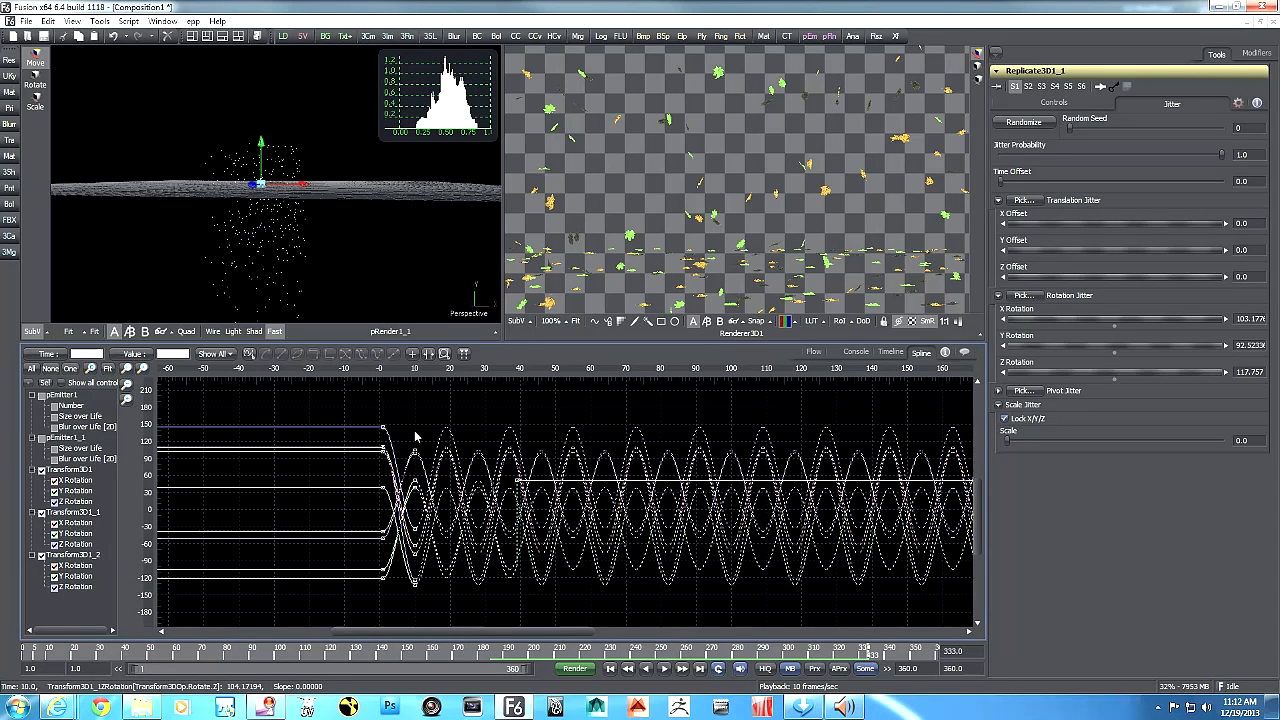
left_click_drag(432, 590, 446, 609)
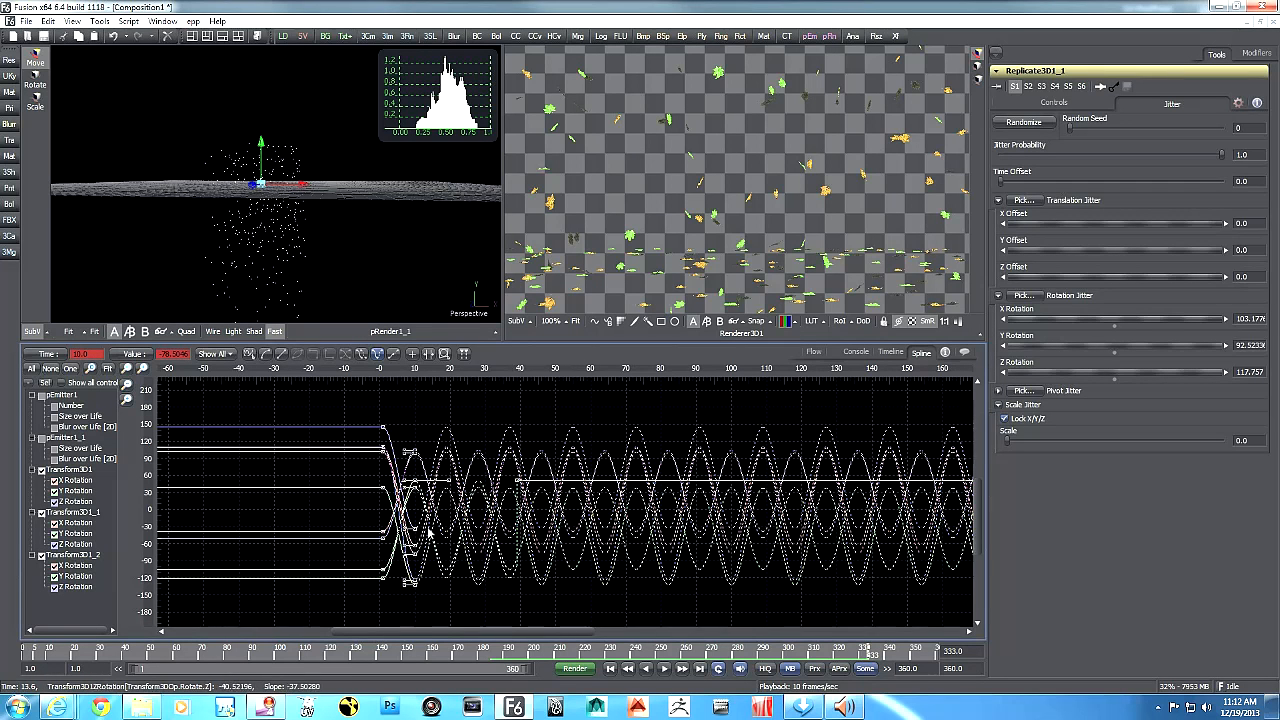
left_click_drag(415, 455, 516, 454)
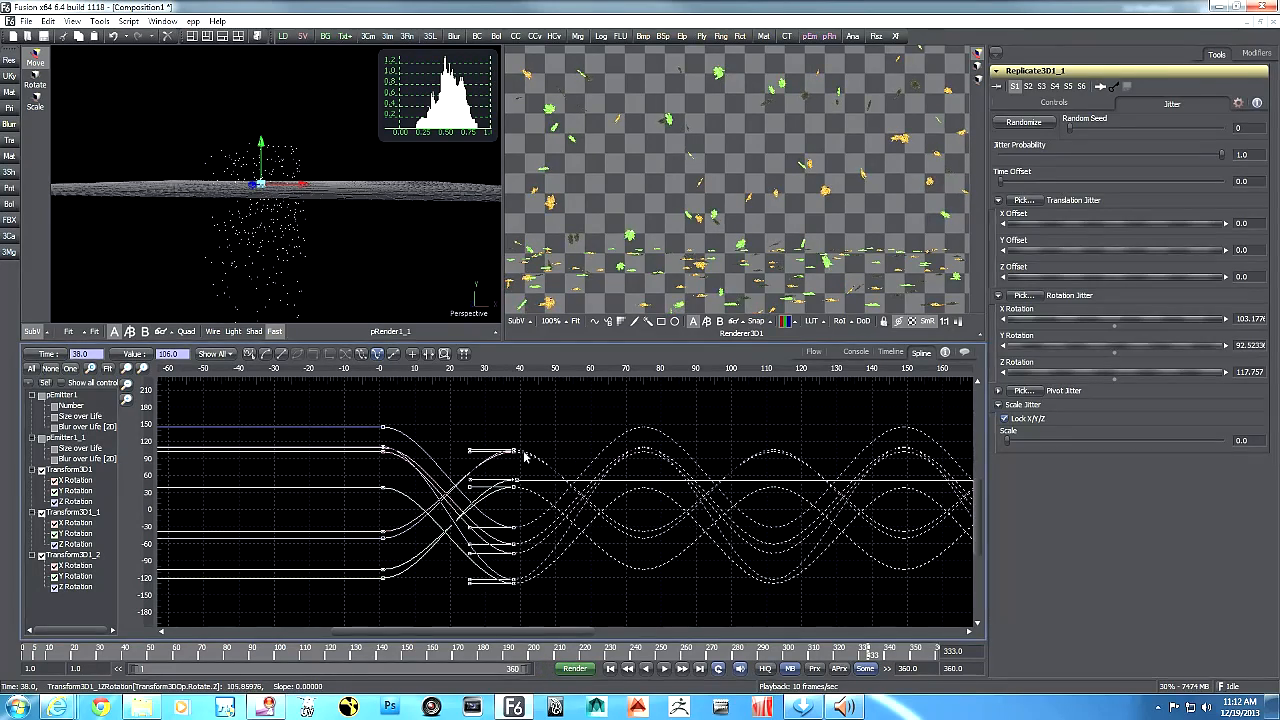
- Go back to the node flow and replay the animation from frame 1 to check the slower rotation
left_click(814, 353)
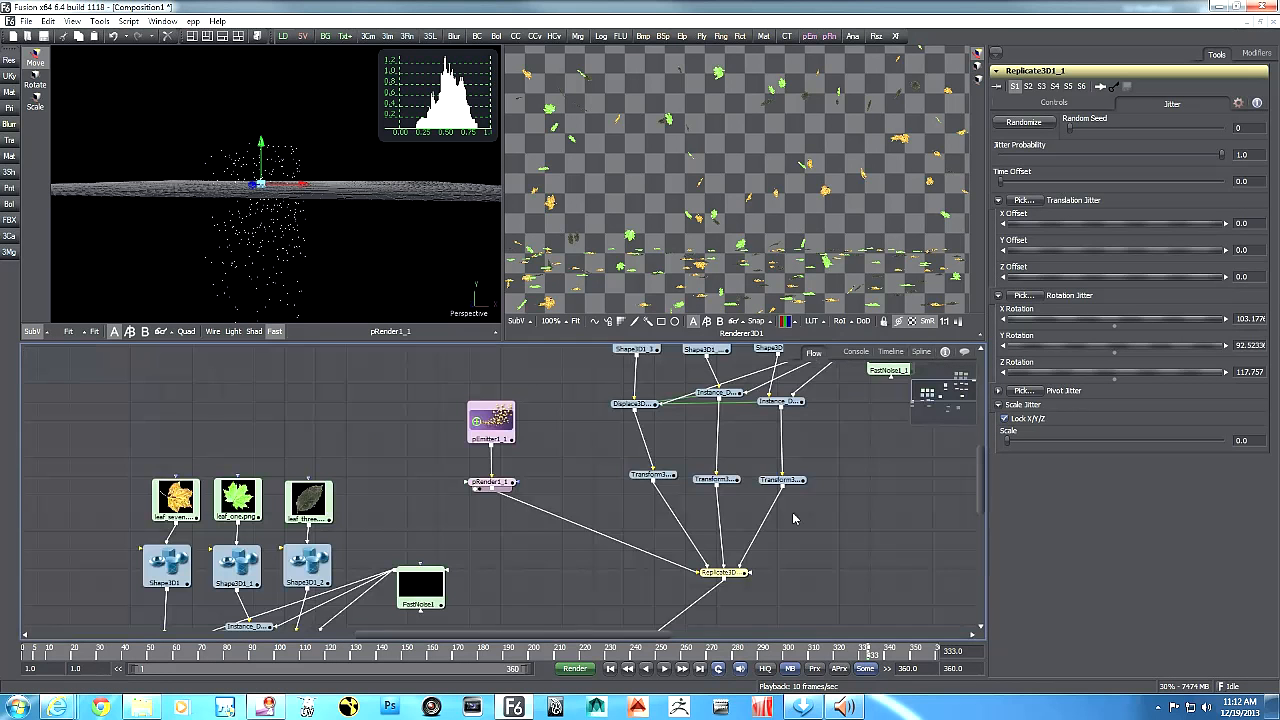
left_click(611, 670)
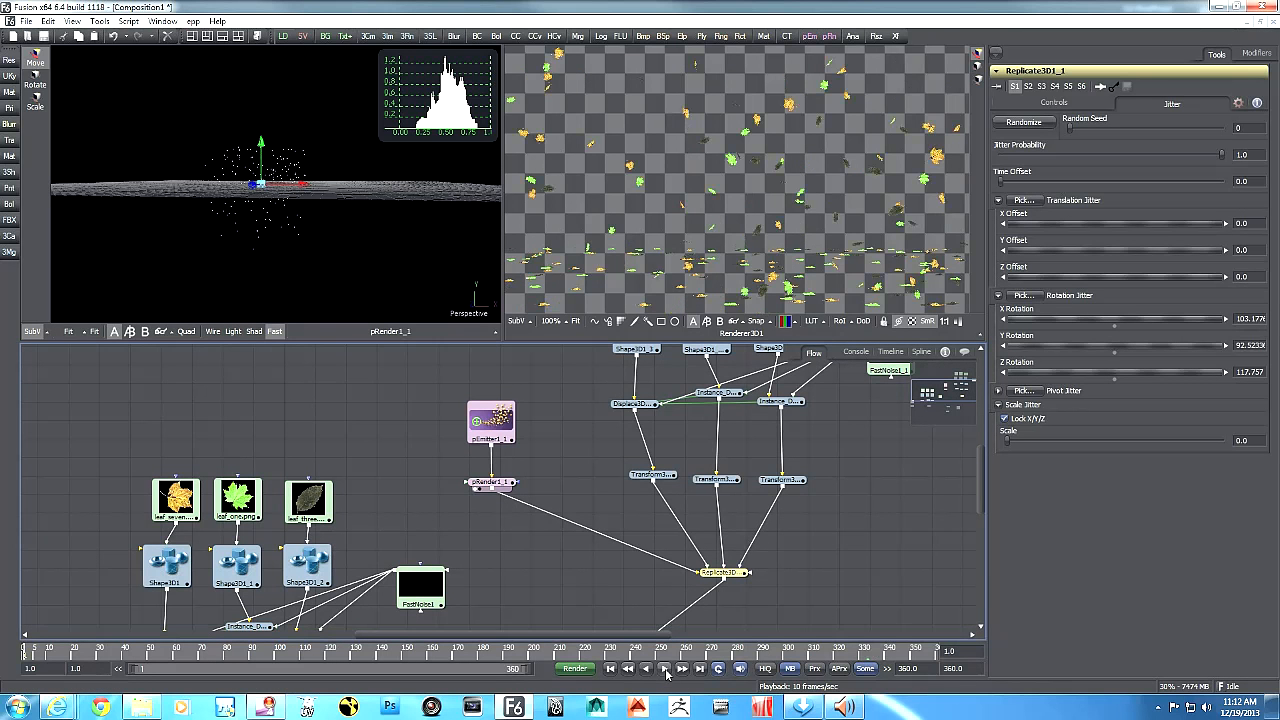
left_click(666, 670)
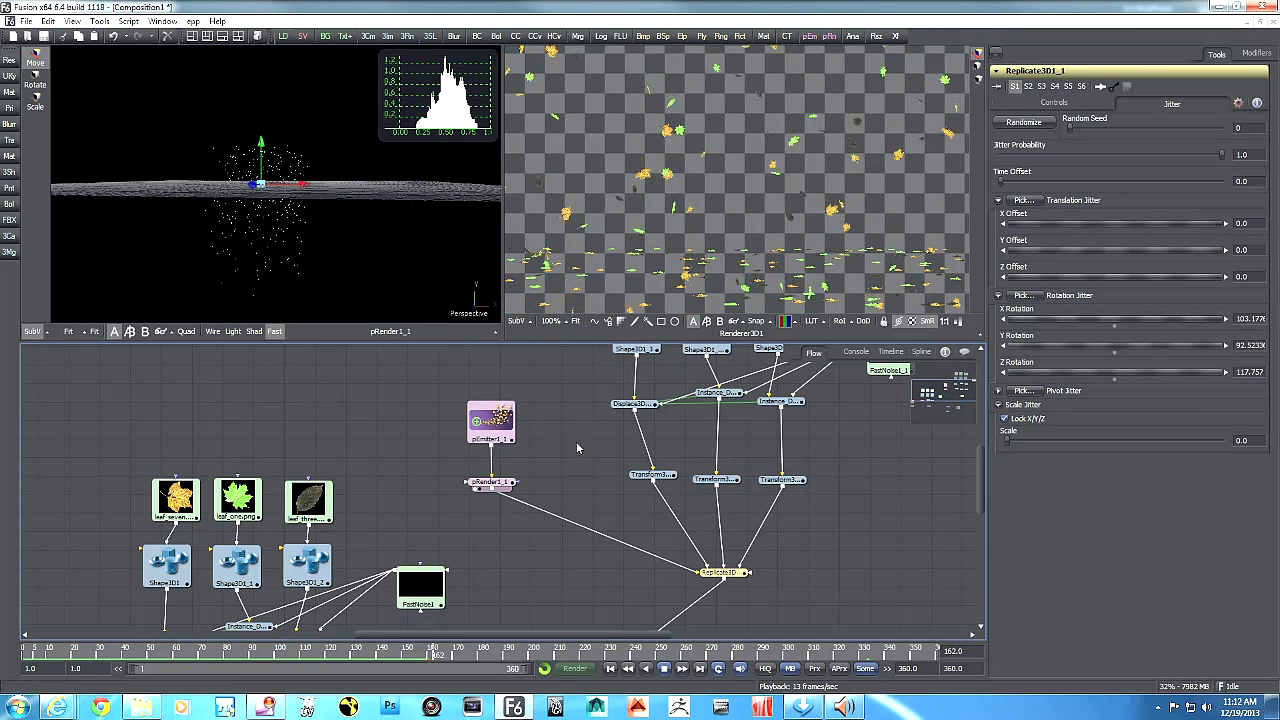
- Insert a pTurbulence node between pEmitter1_1 and pRender1_1, placed midway between them
scroll(485, 425, "down", 3)
left_click_drag(534, 484, 536, 420)
left_click(536, 424)
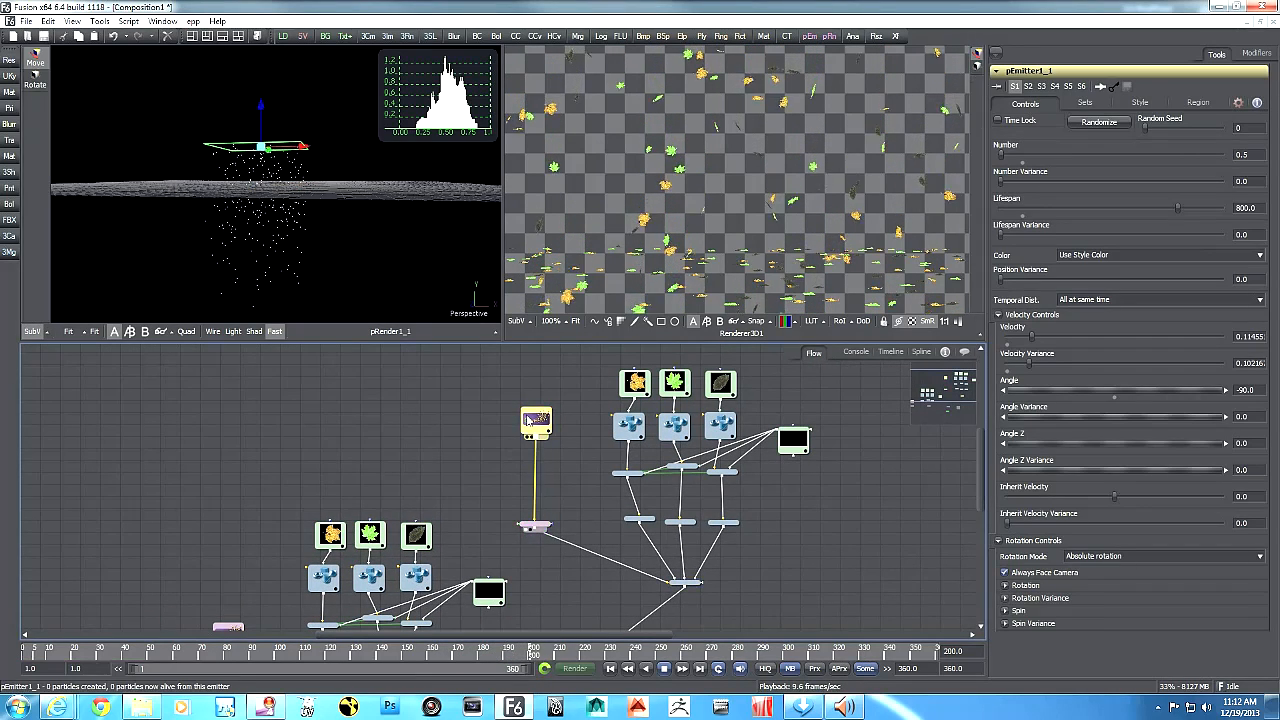
key("ctrl+space")
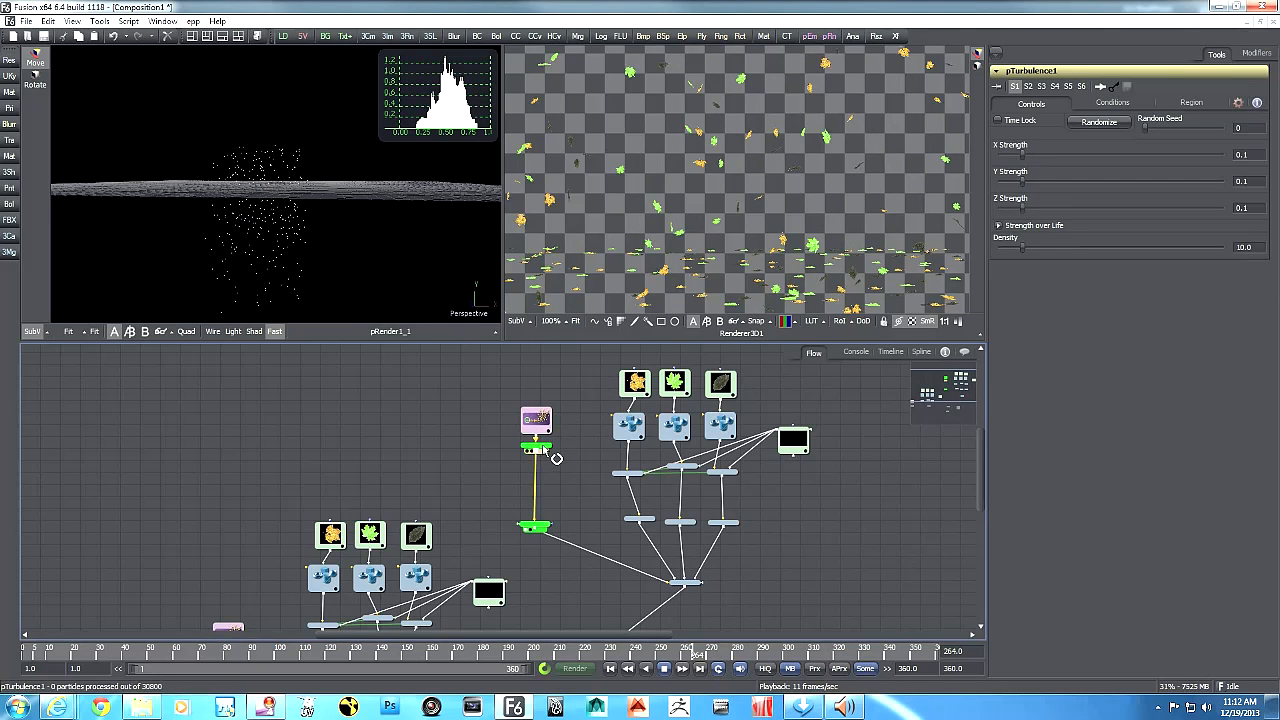
left_click_drag(543, 449, 544, 467)
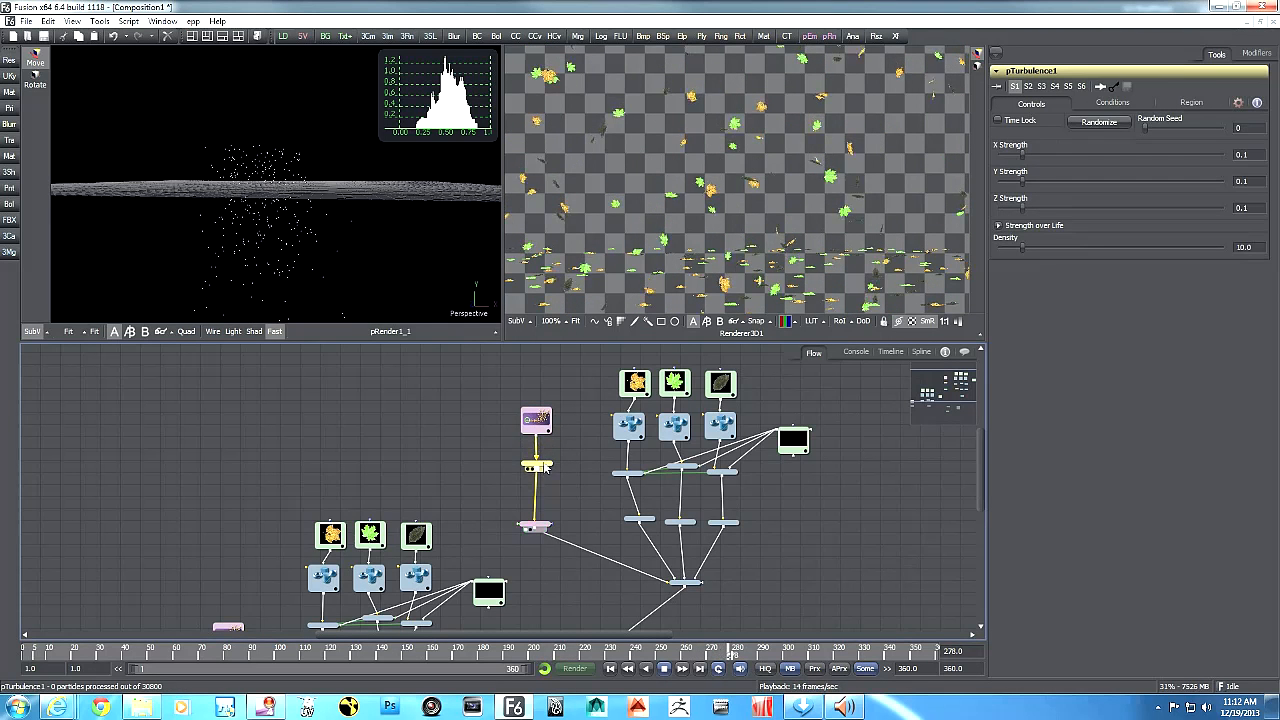
- Set pTurbulence1's X strength to about 0.51, Z strength to about 0.73 and density to about 36.04
left_click_drag(1021, 156, 1104, 160)
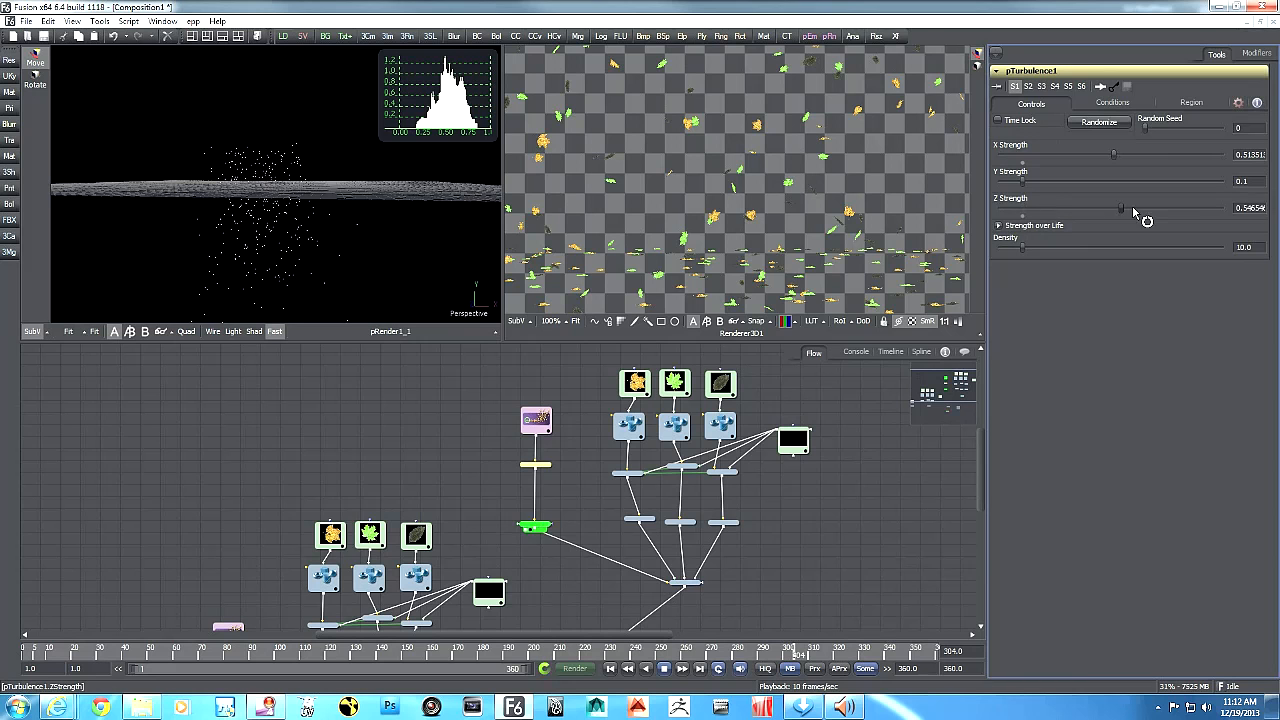
left_click_drag(1111, 209, 1161, 208)
left_click_drag(1046, 247, 1080, 247)
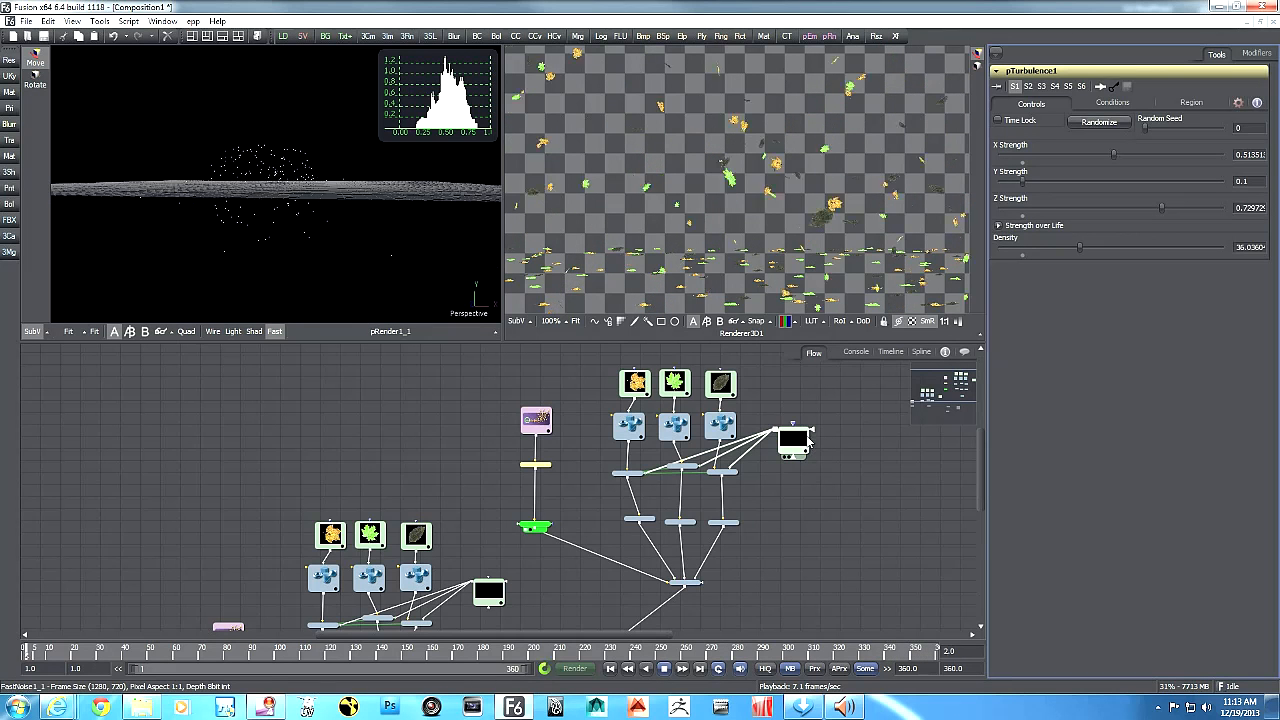
mouse_move(810, 441)
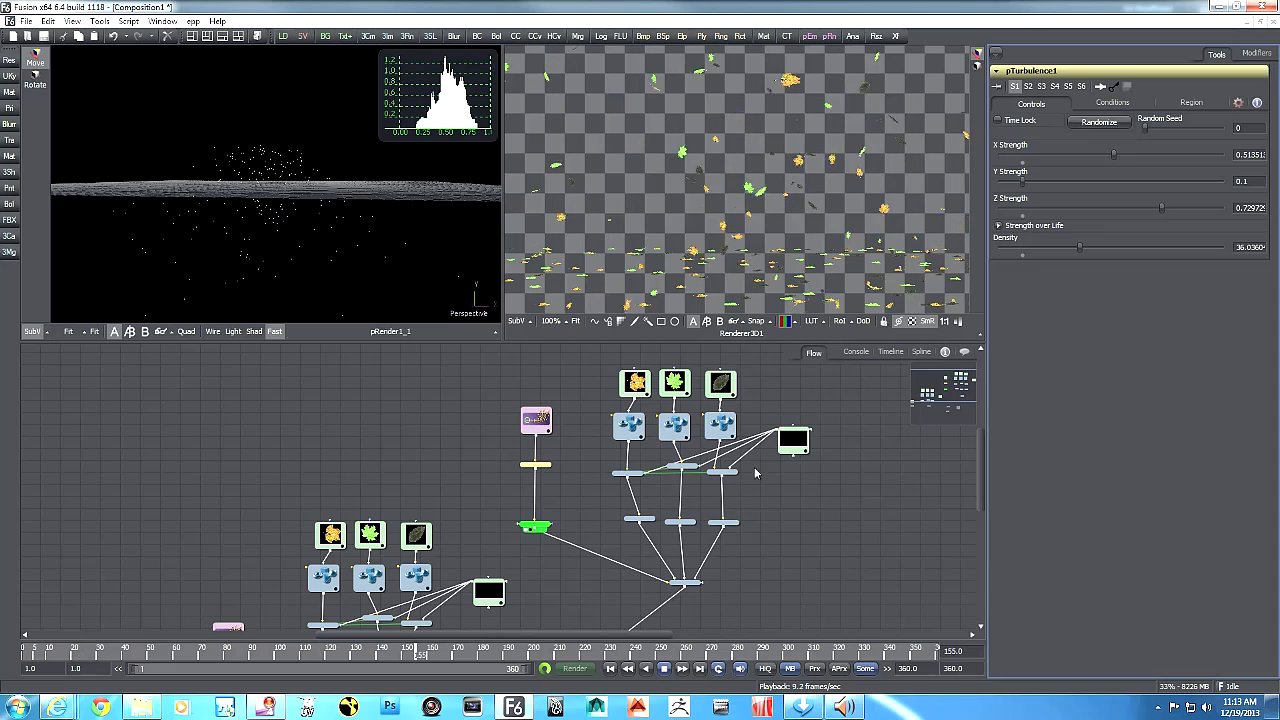
- Move the duplicated leaf_one.png loader up, insert a Color Corrector after it and tint the leaf red at strength 1.0
left_click_drag(765, 503, 763, 590)
left_click_drag(673, 470, 680, 407)
left_click(675, 405)
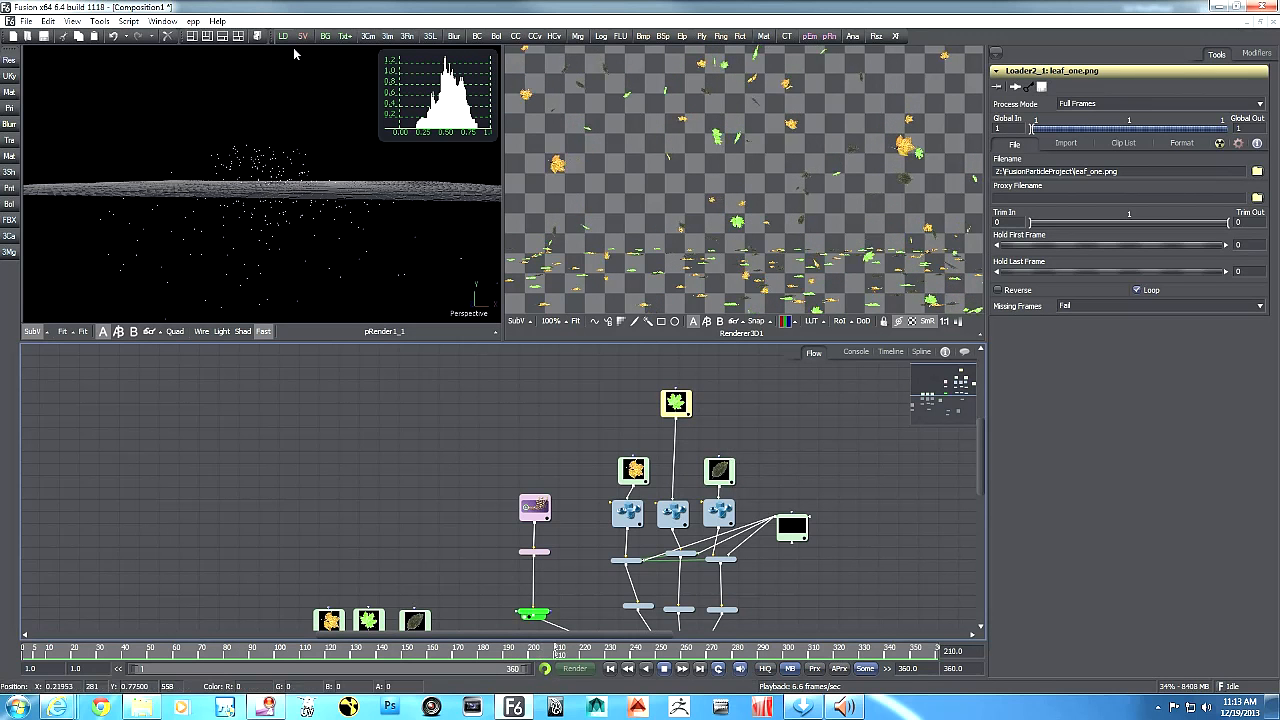
left_click(515, 36)
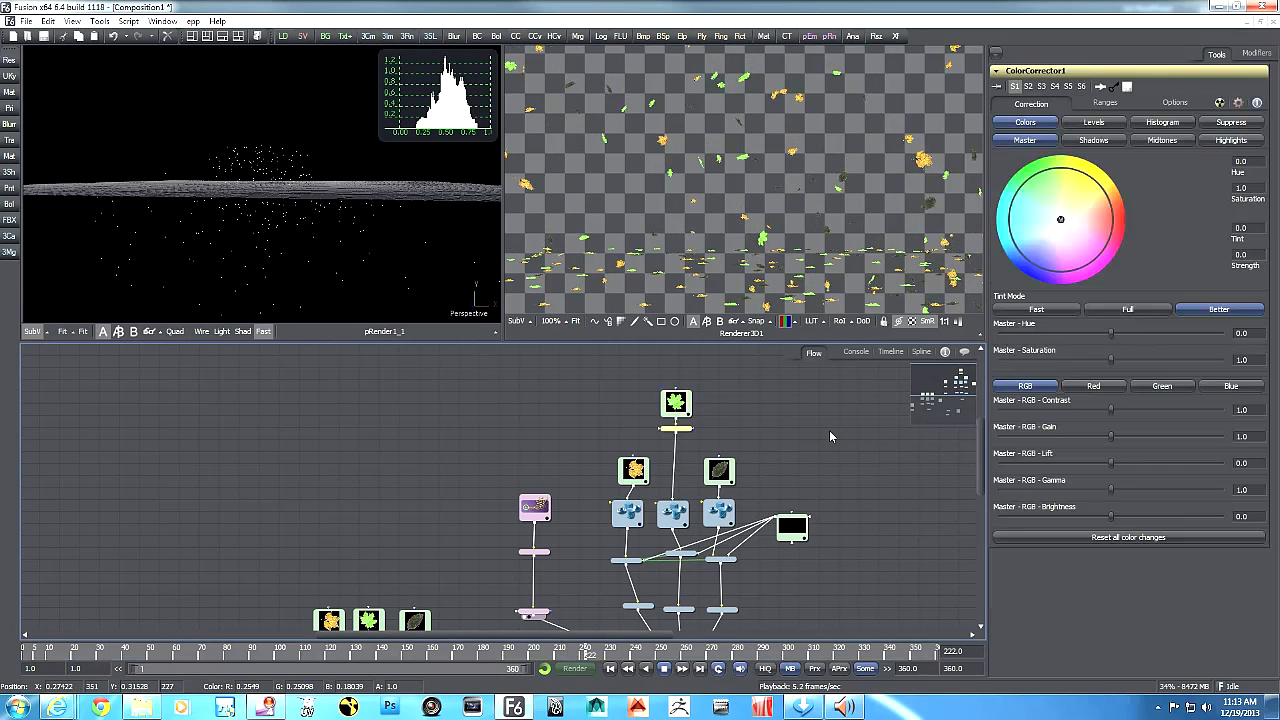
left_click_drag(1059, 222, 1110, 213)
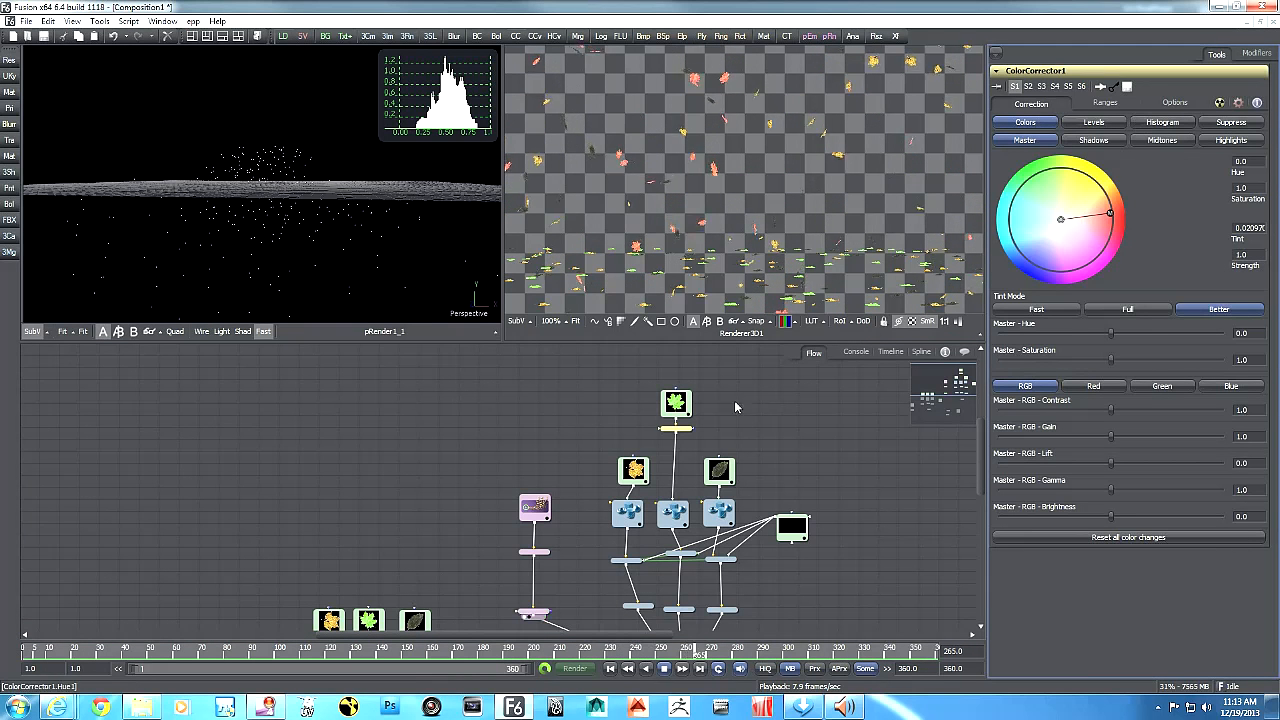